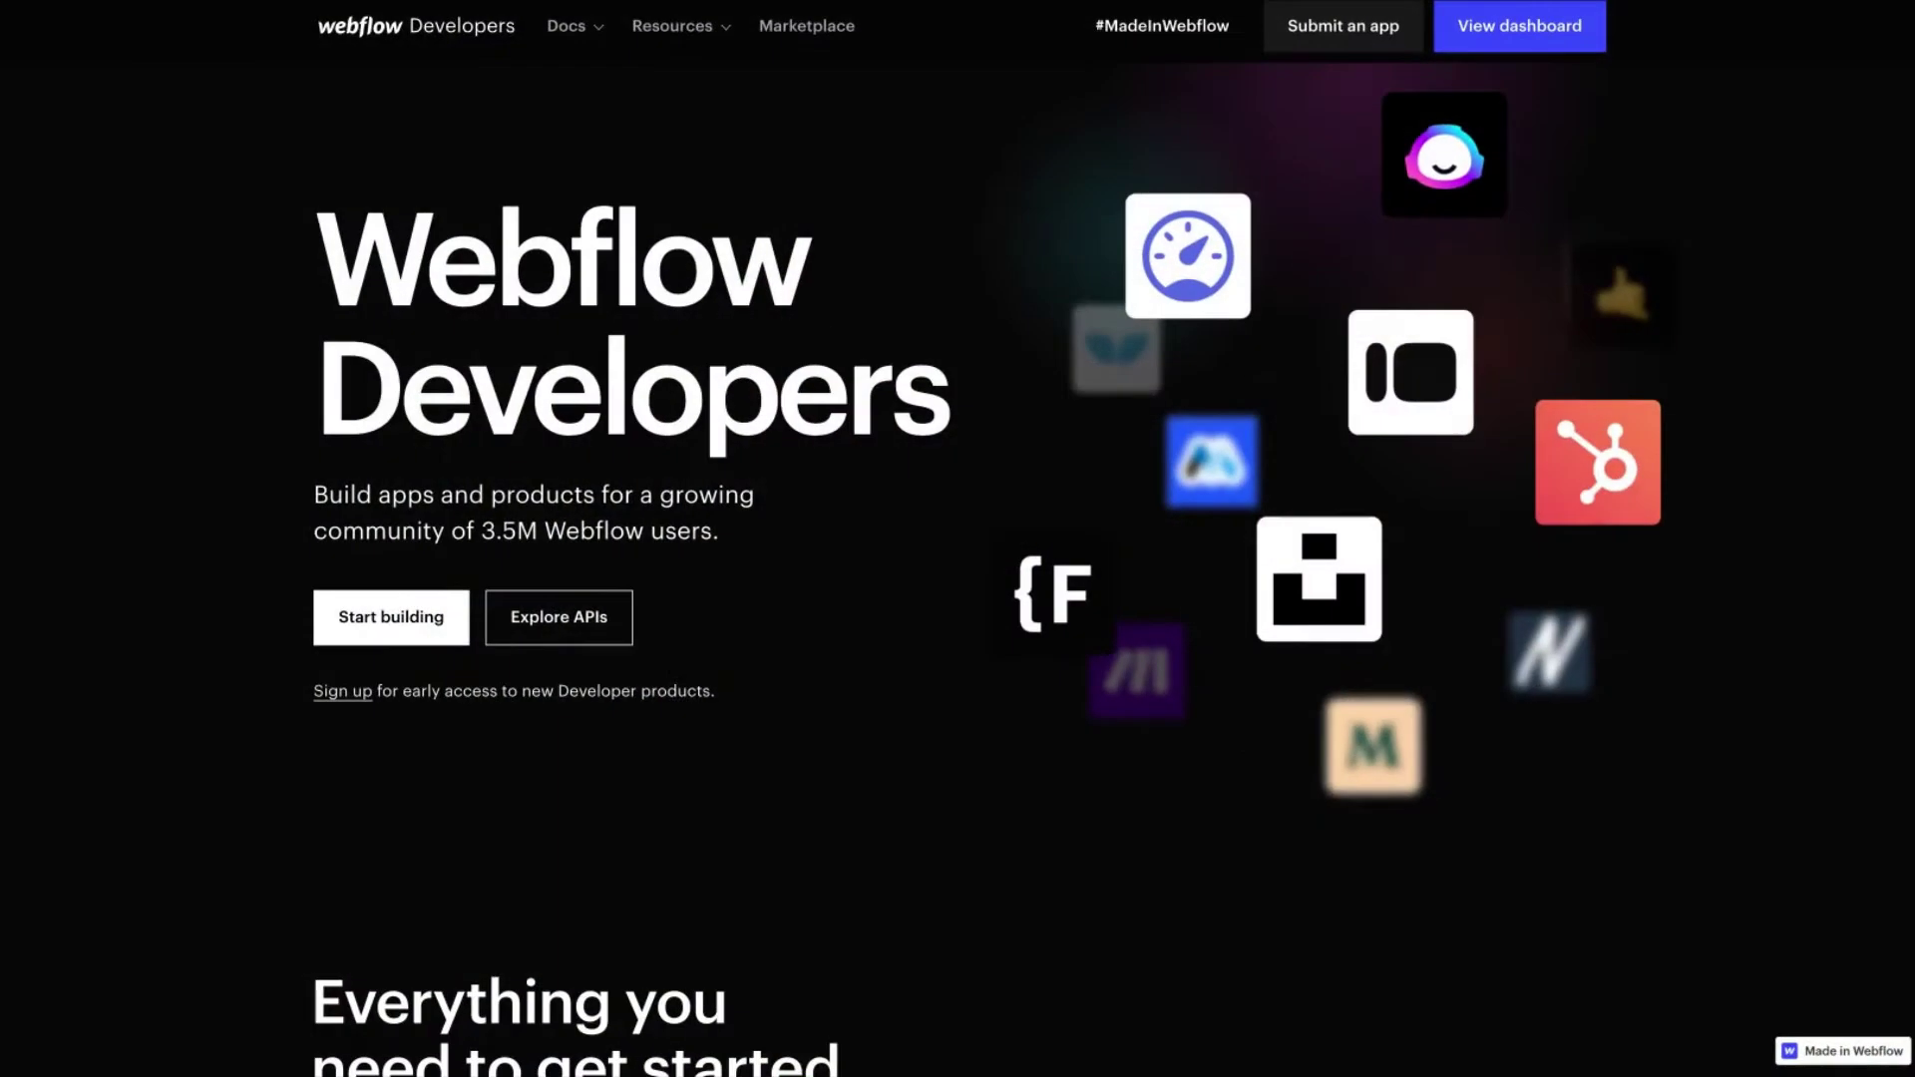
Scroll past the API sections to the 'See what others are building' app cards.
scroll(958, 538, "down", 7)
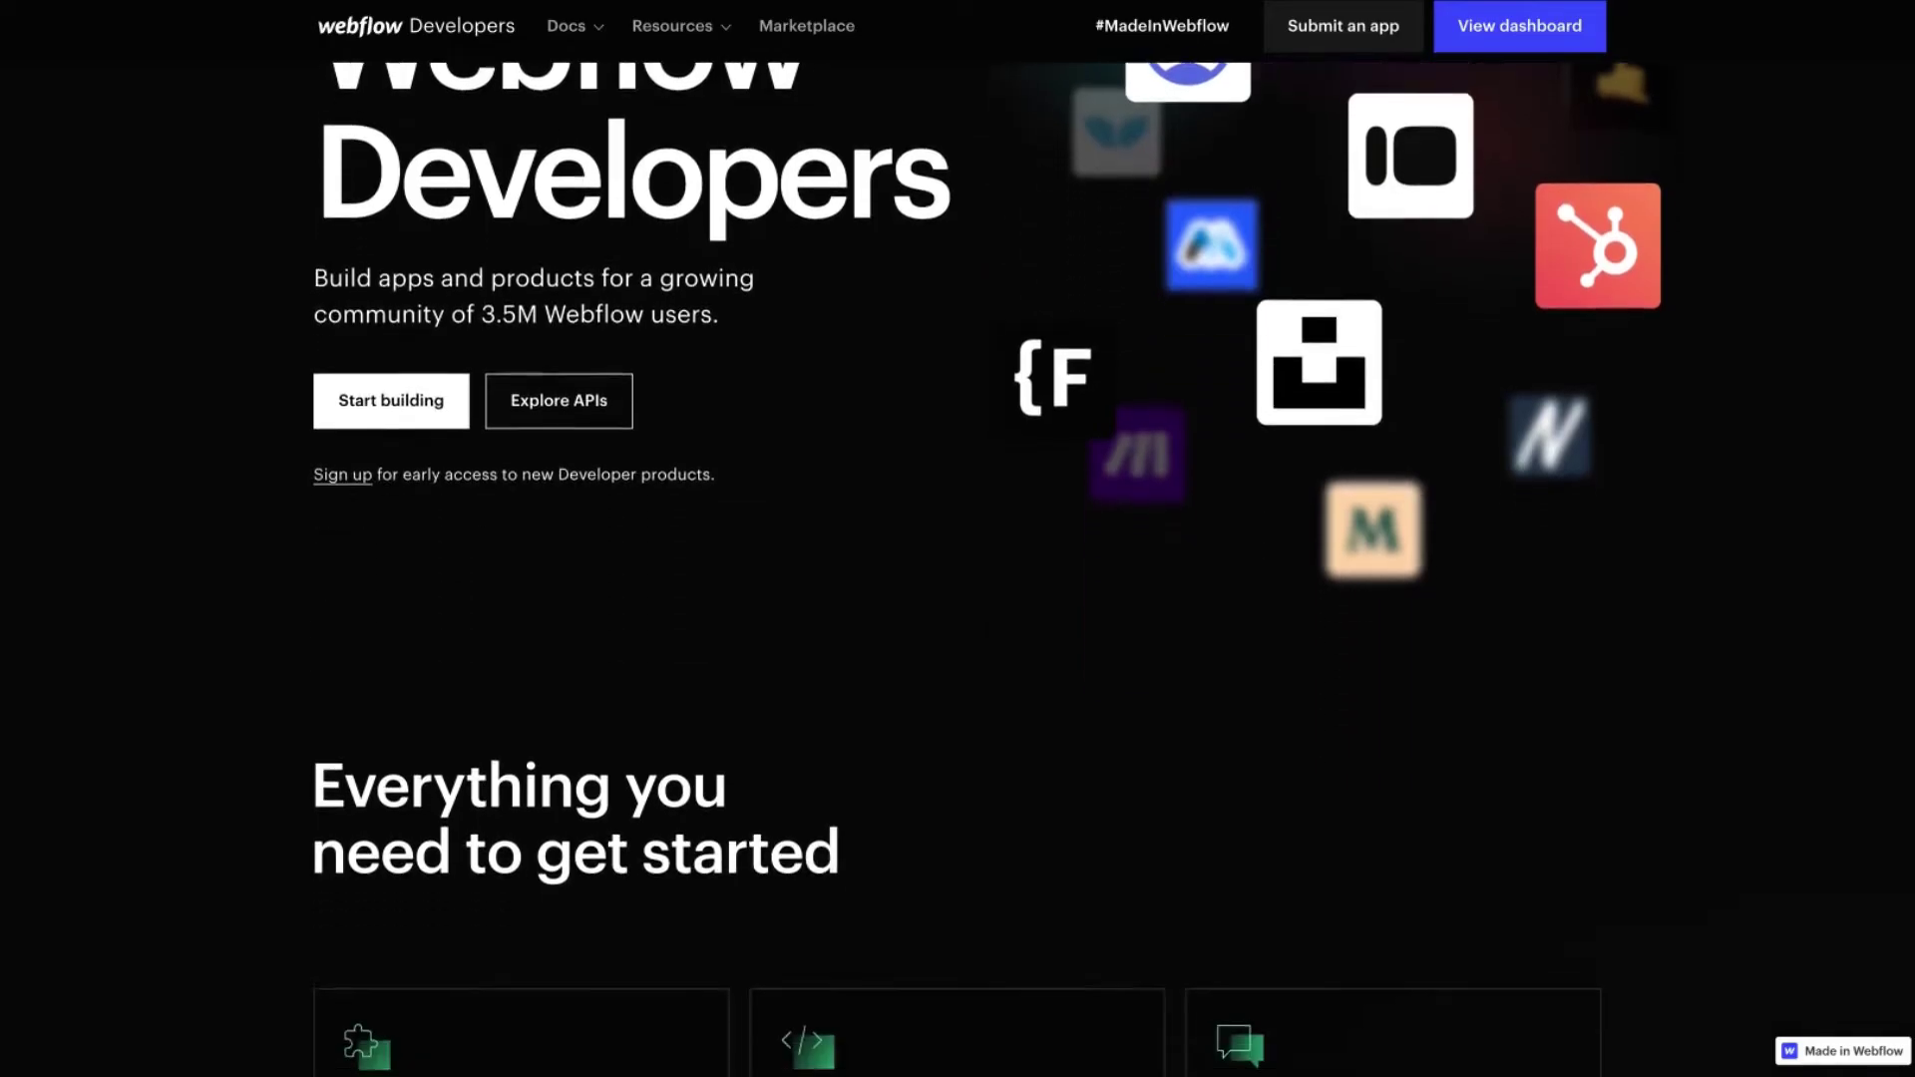
scroll(957, 539, "down", 10)
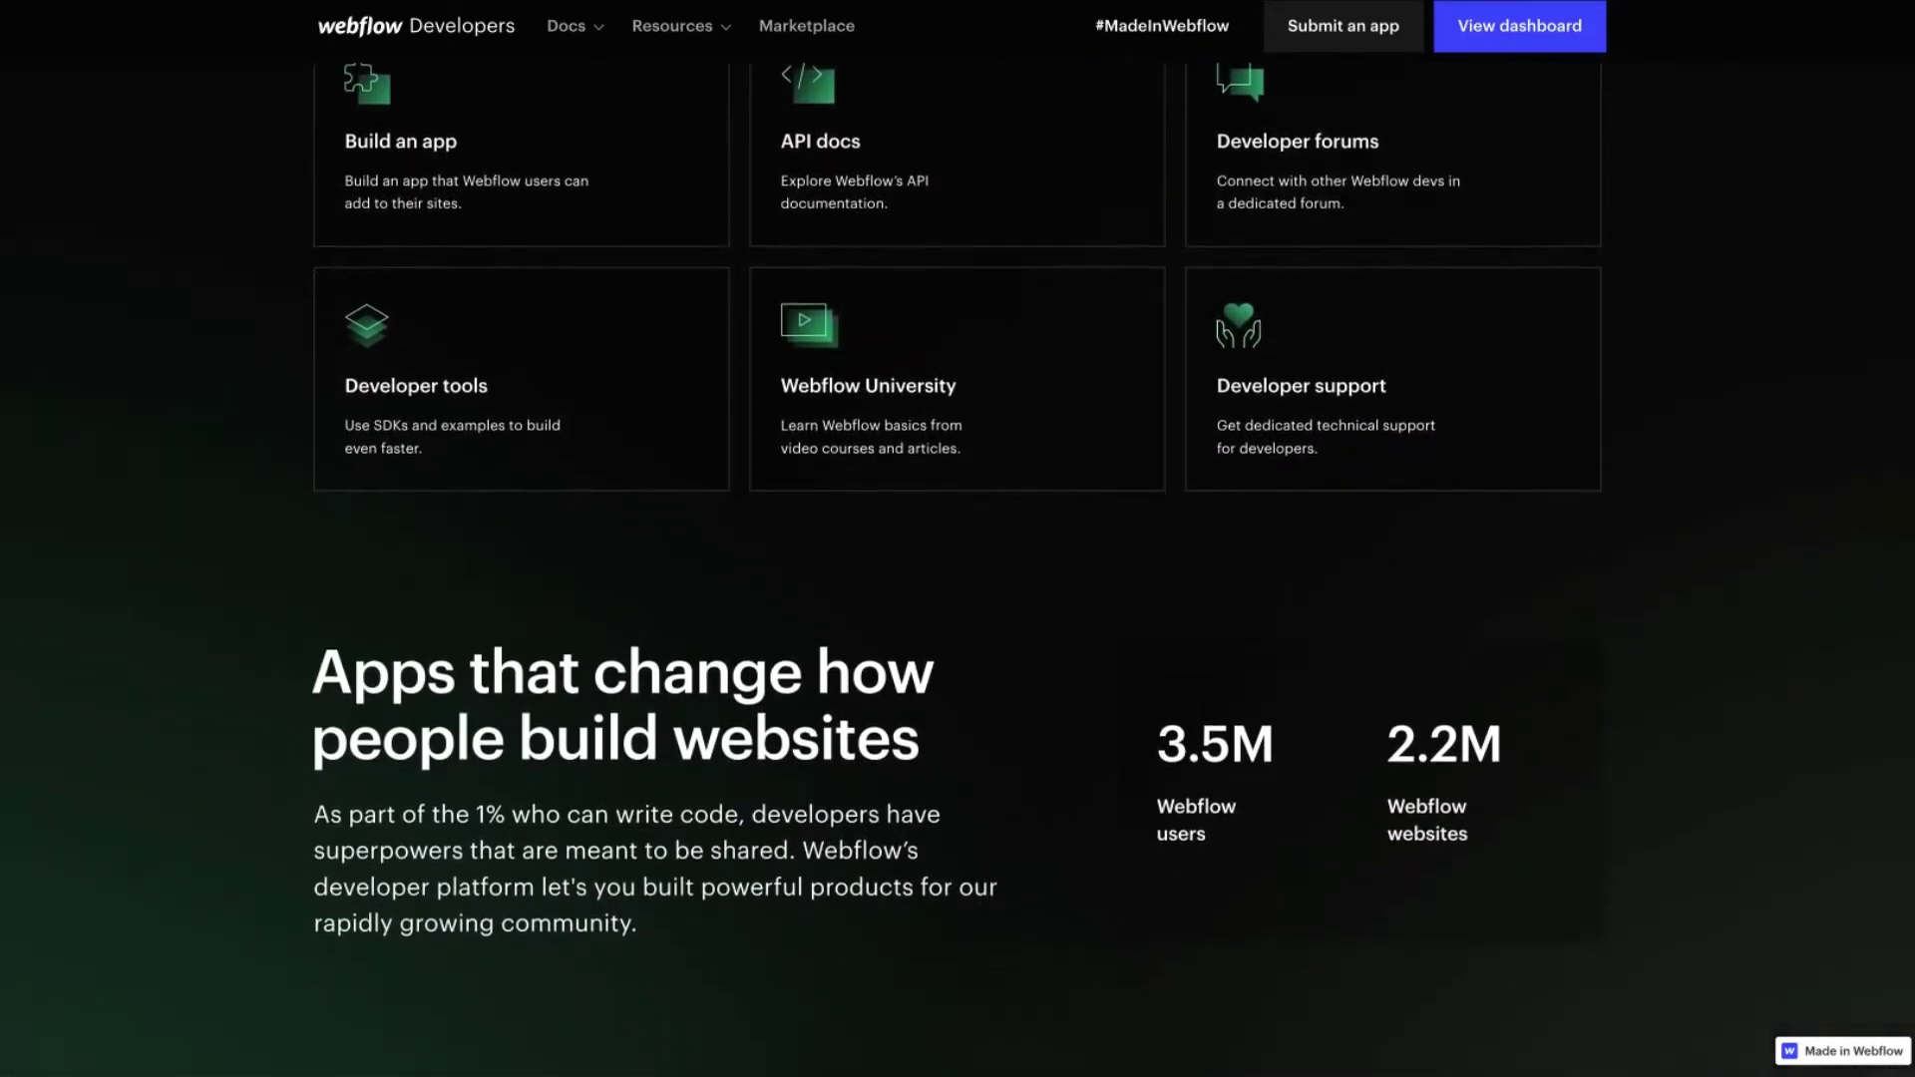
scroll(958, 539, "down", 9)
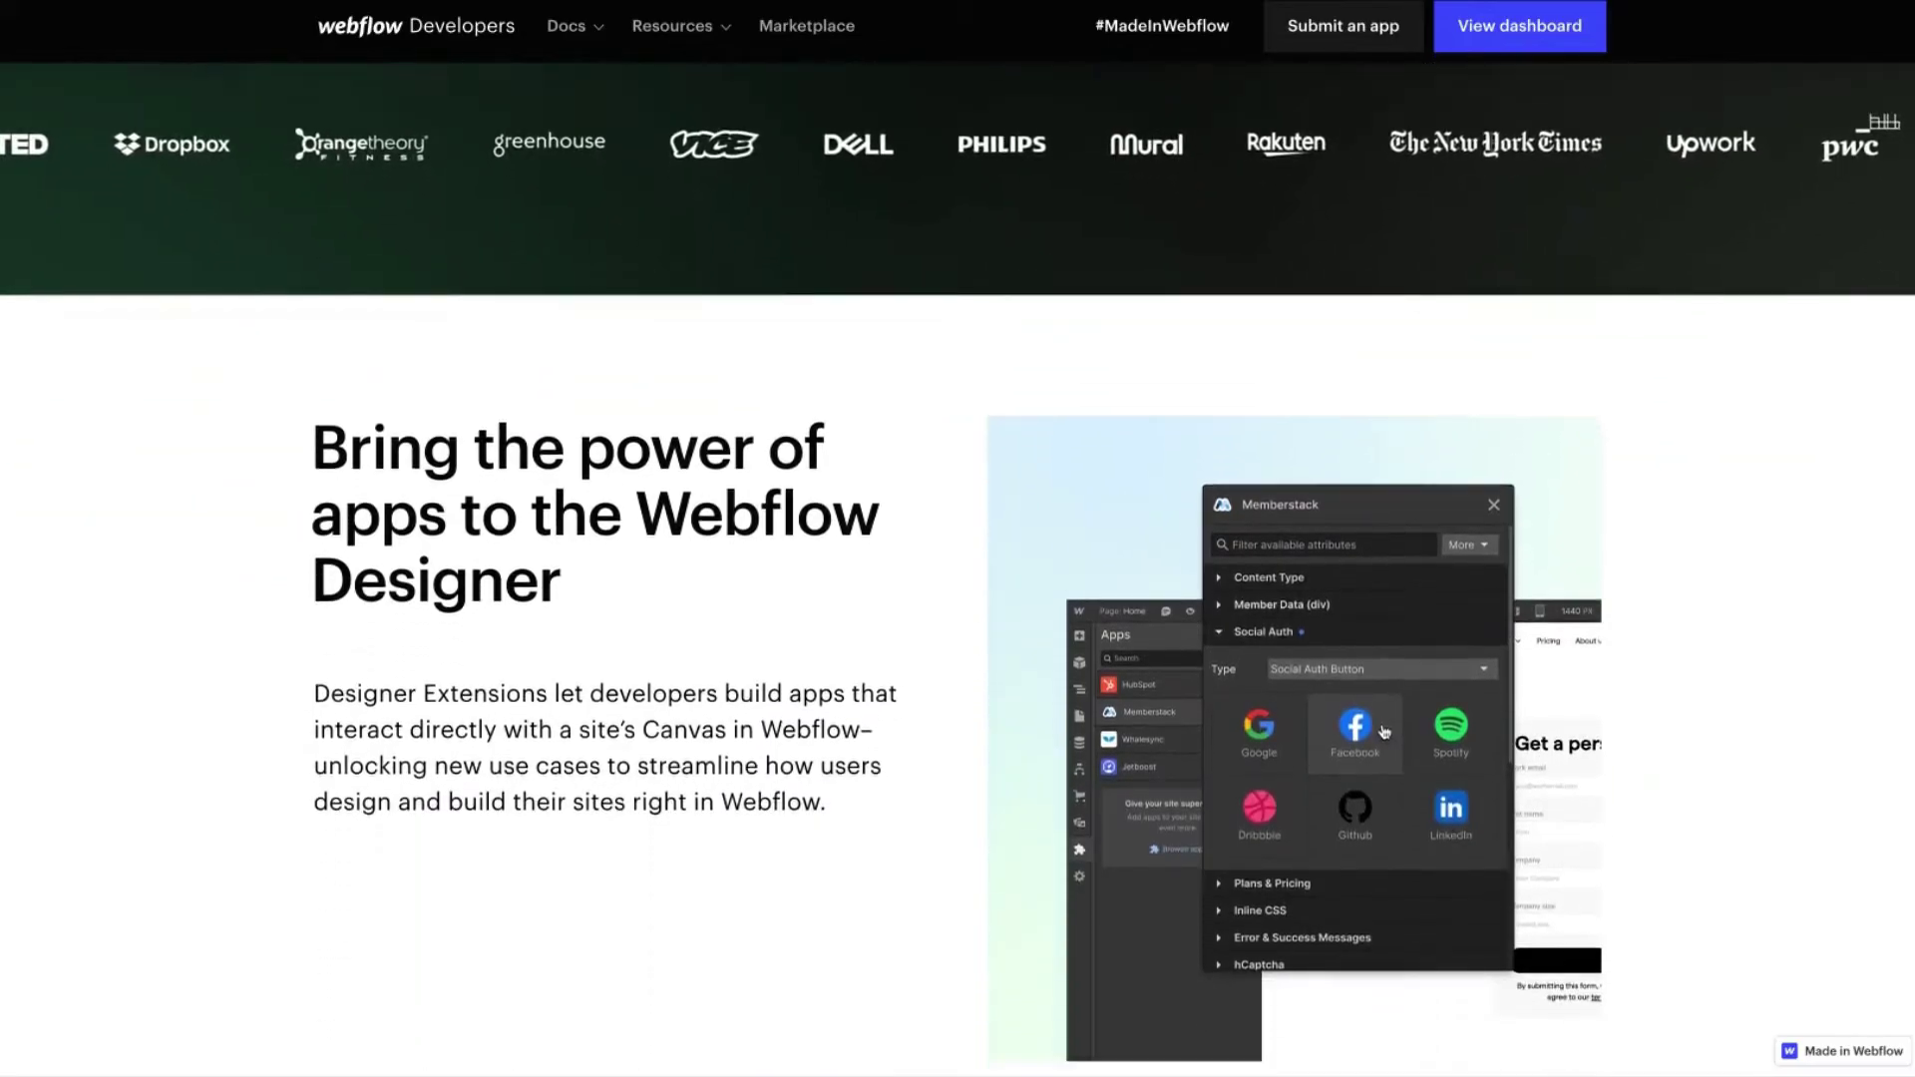
scroll(958, 538, "down", 10)
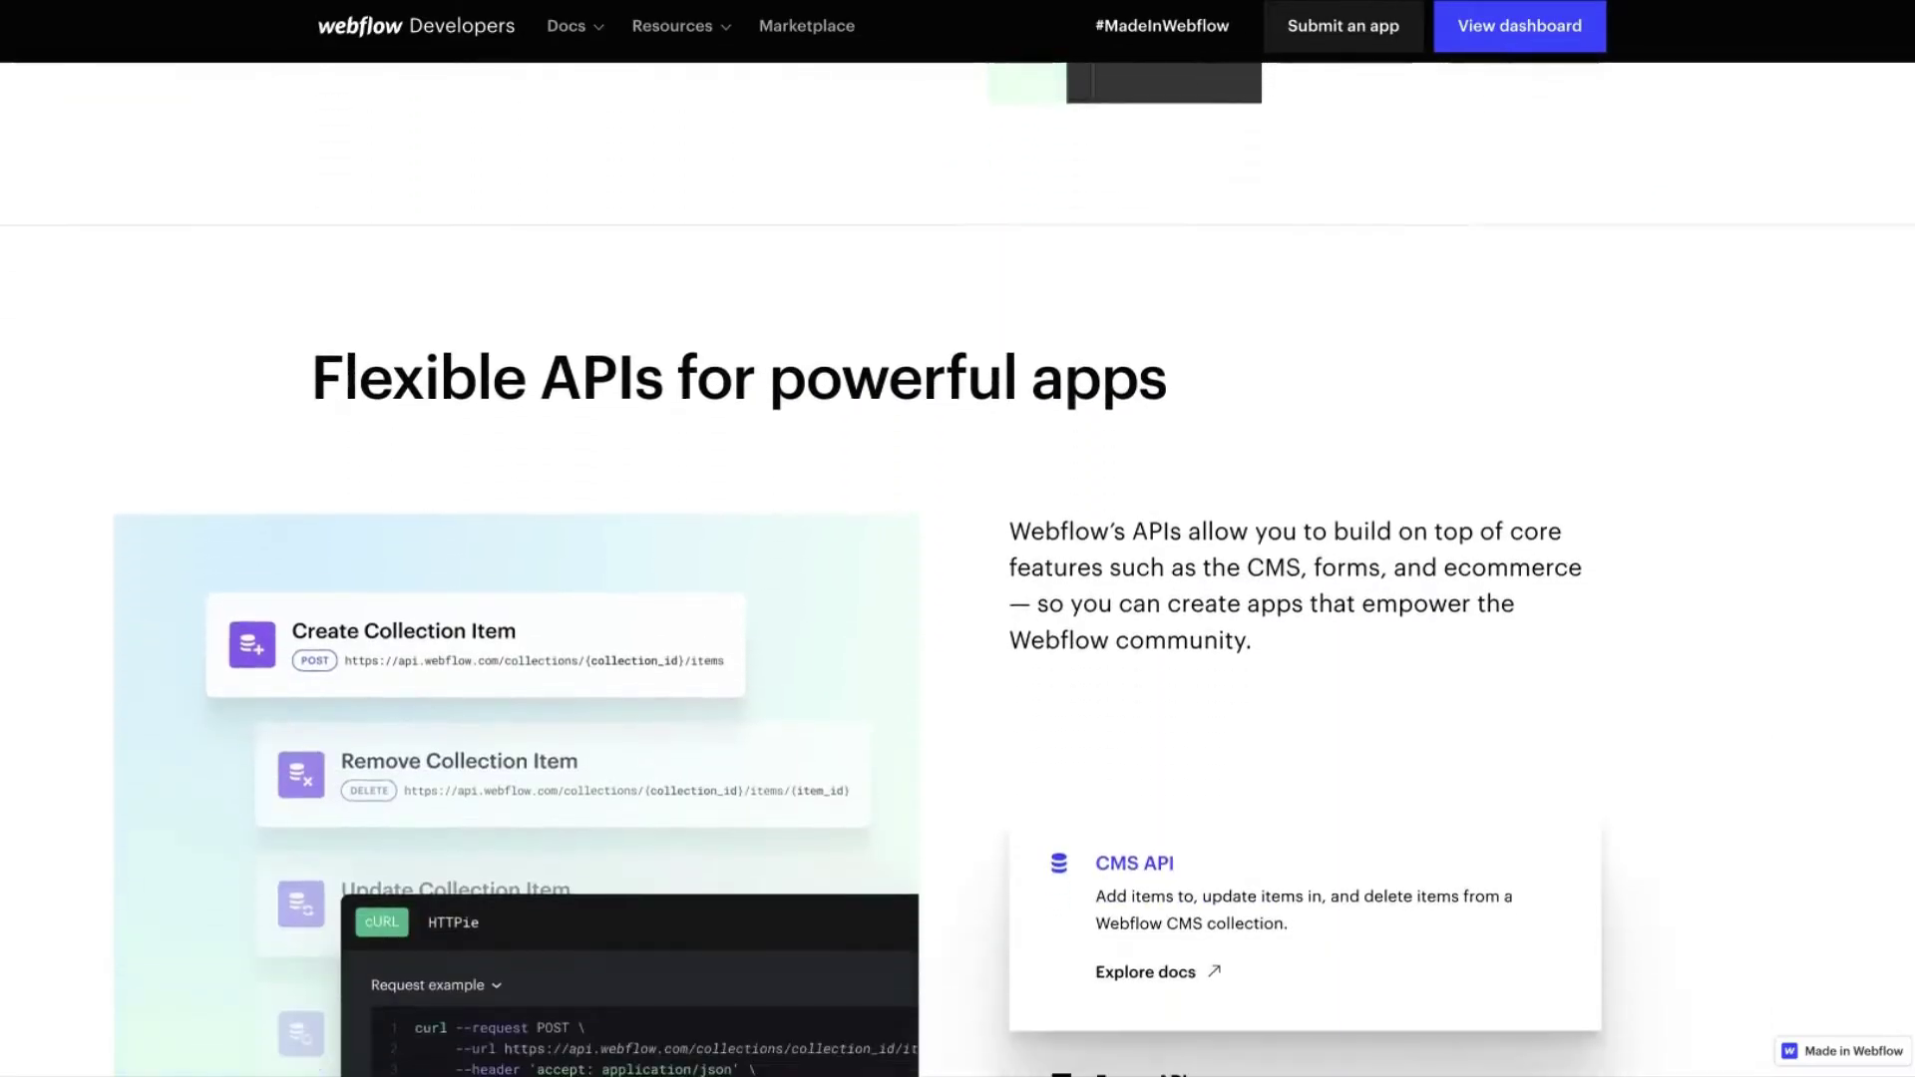
scroll(958, 539, "down", 10)
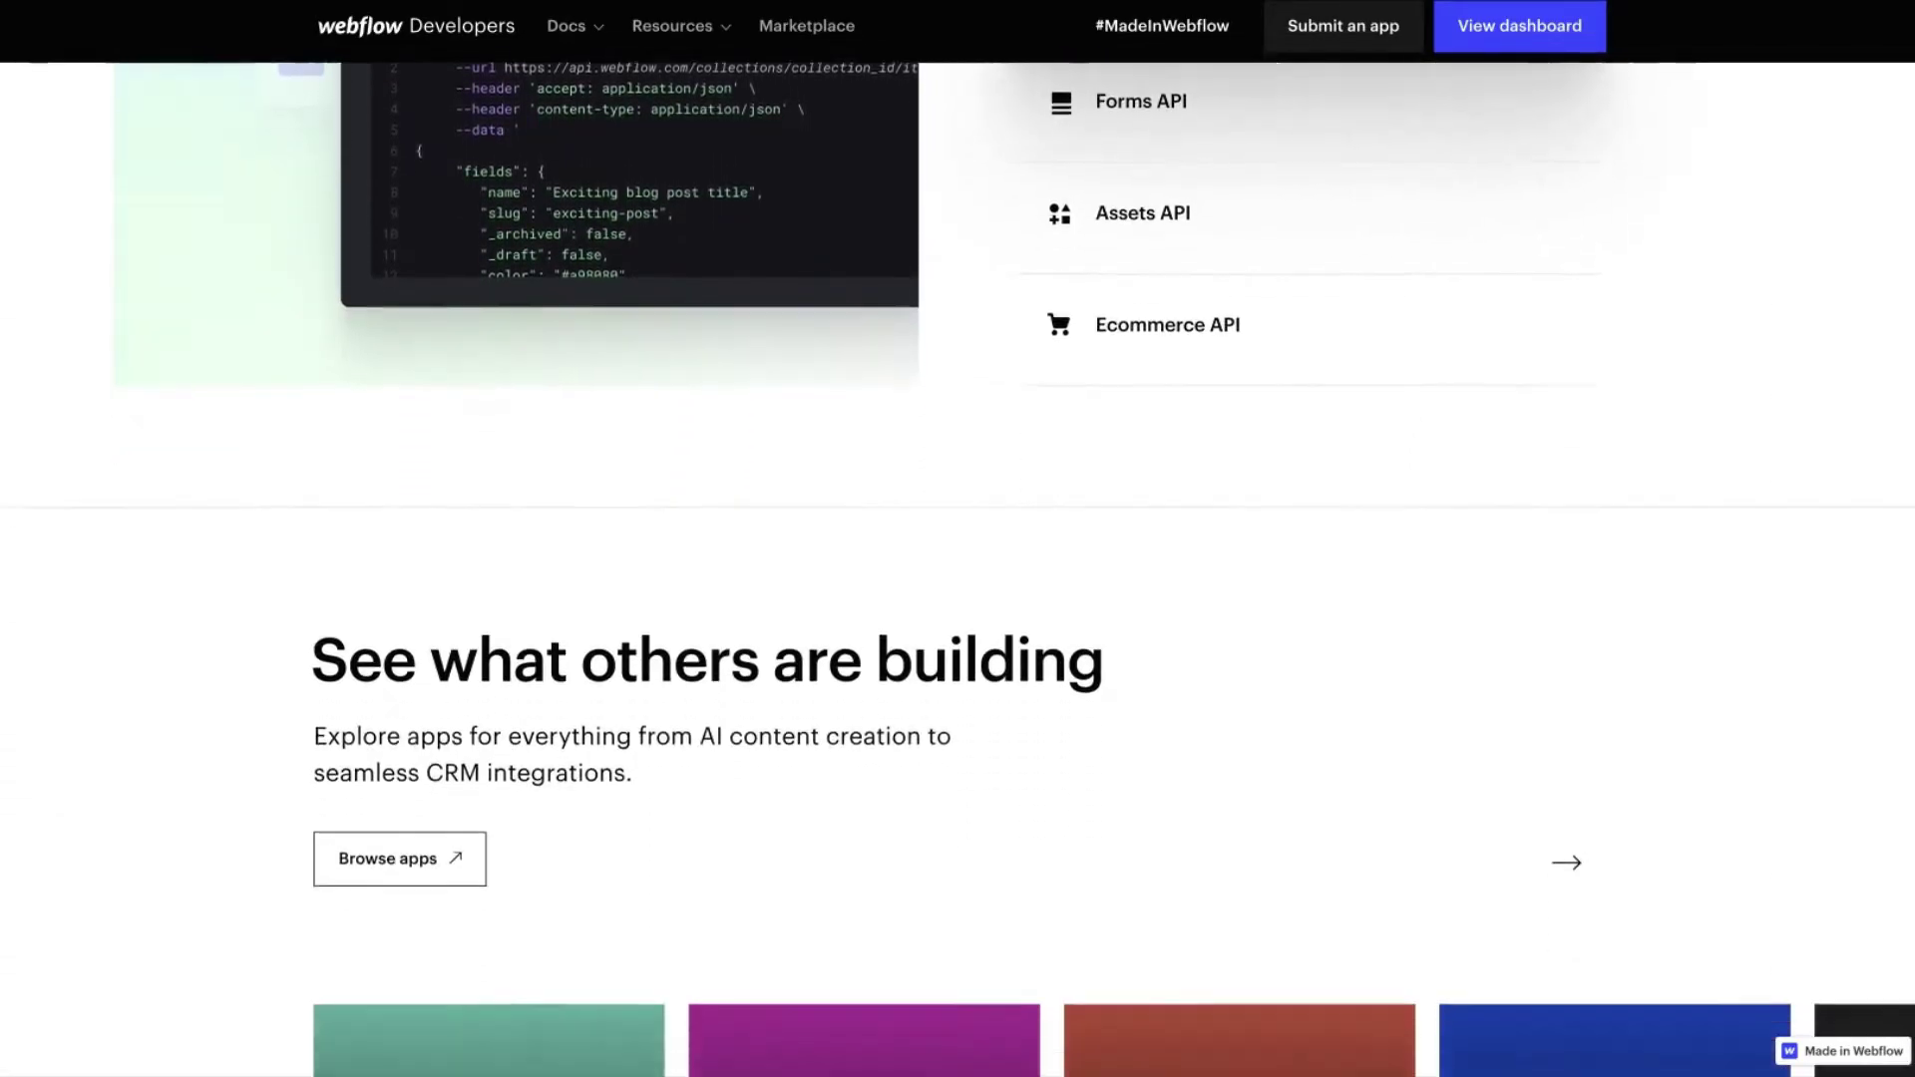
scroll(958, 539, "down", 10)
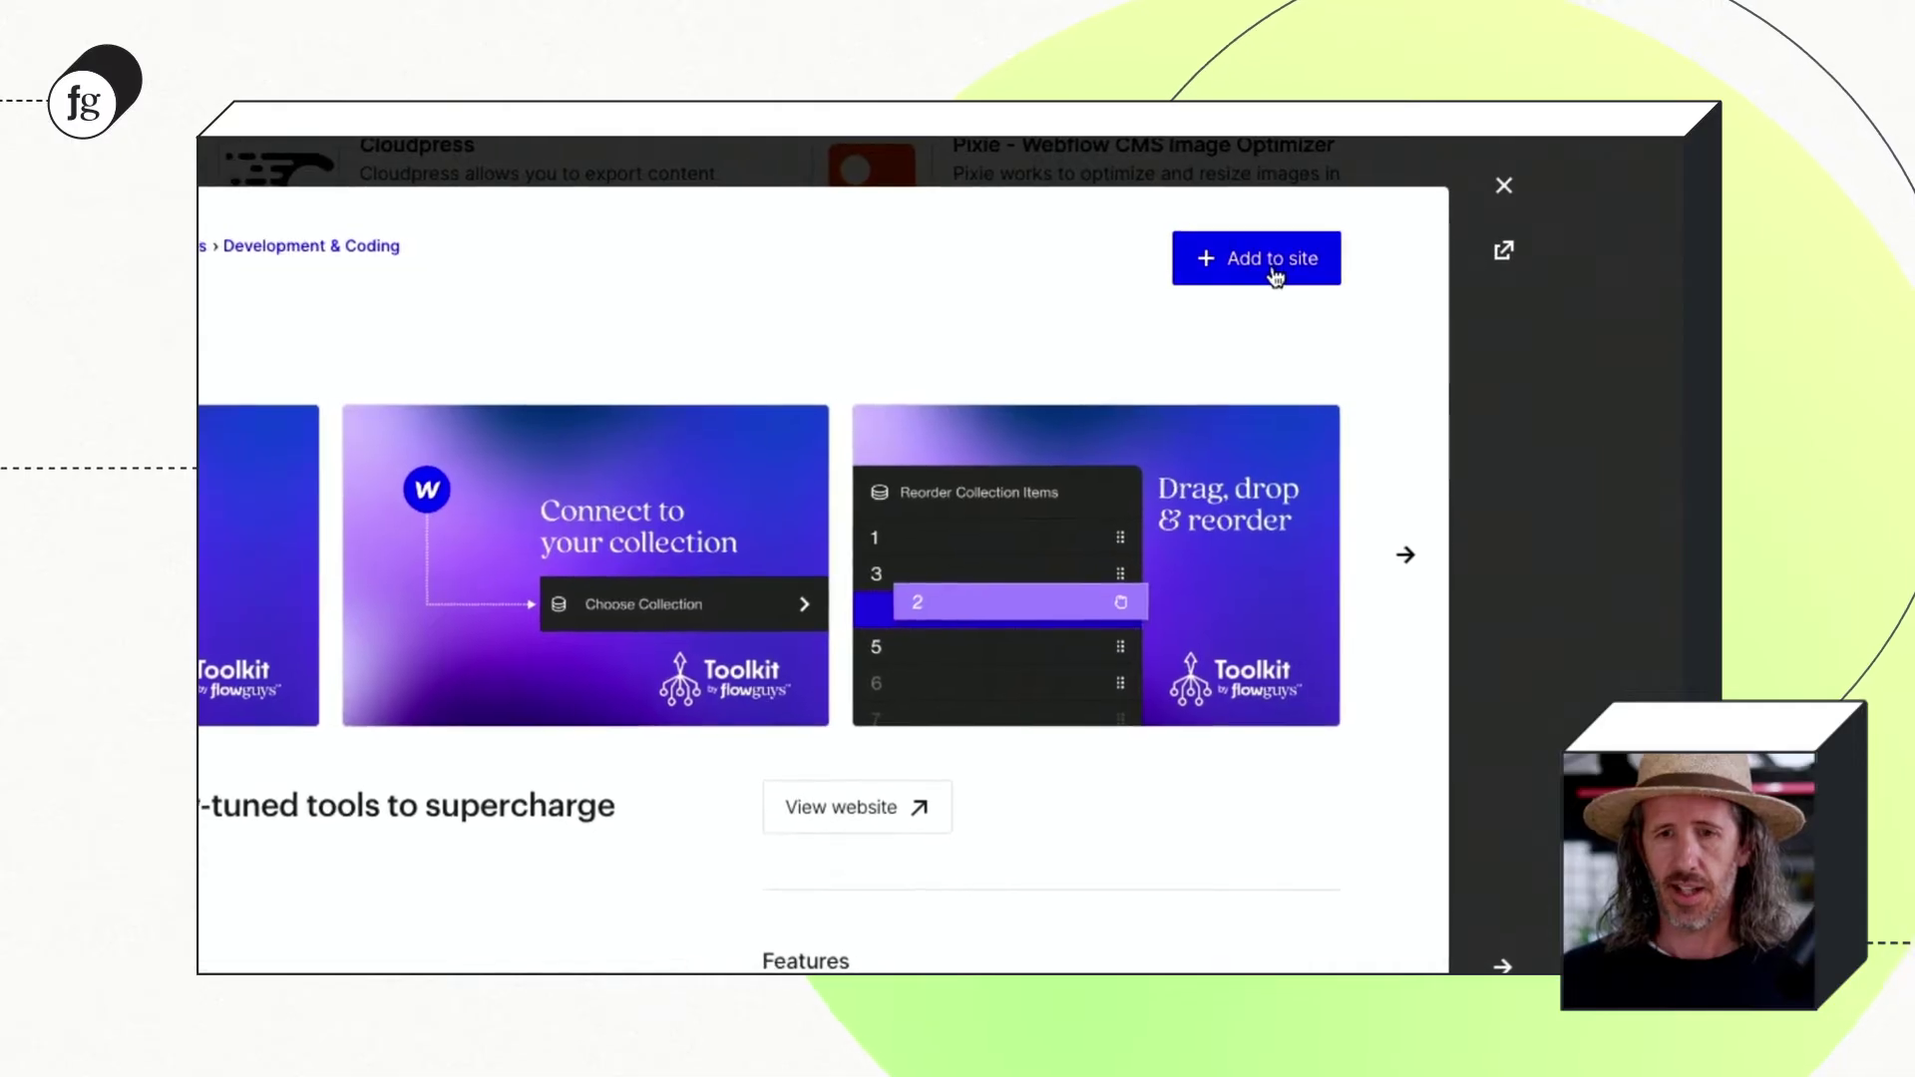
Add Flow Guys Toolkit to the Flow Guys site and authorize the app.
left_click(1275, 261)
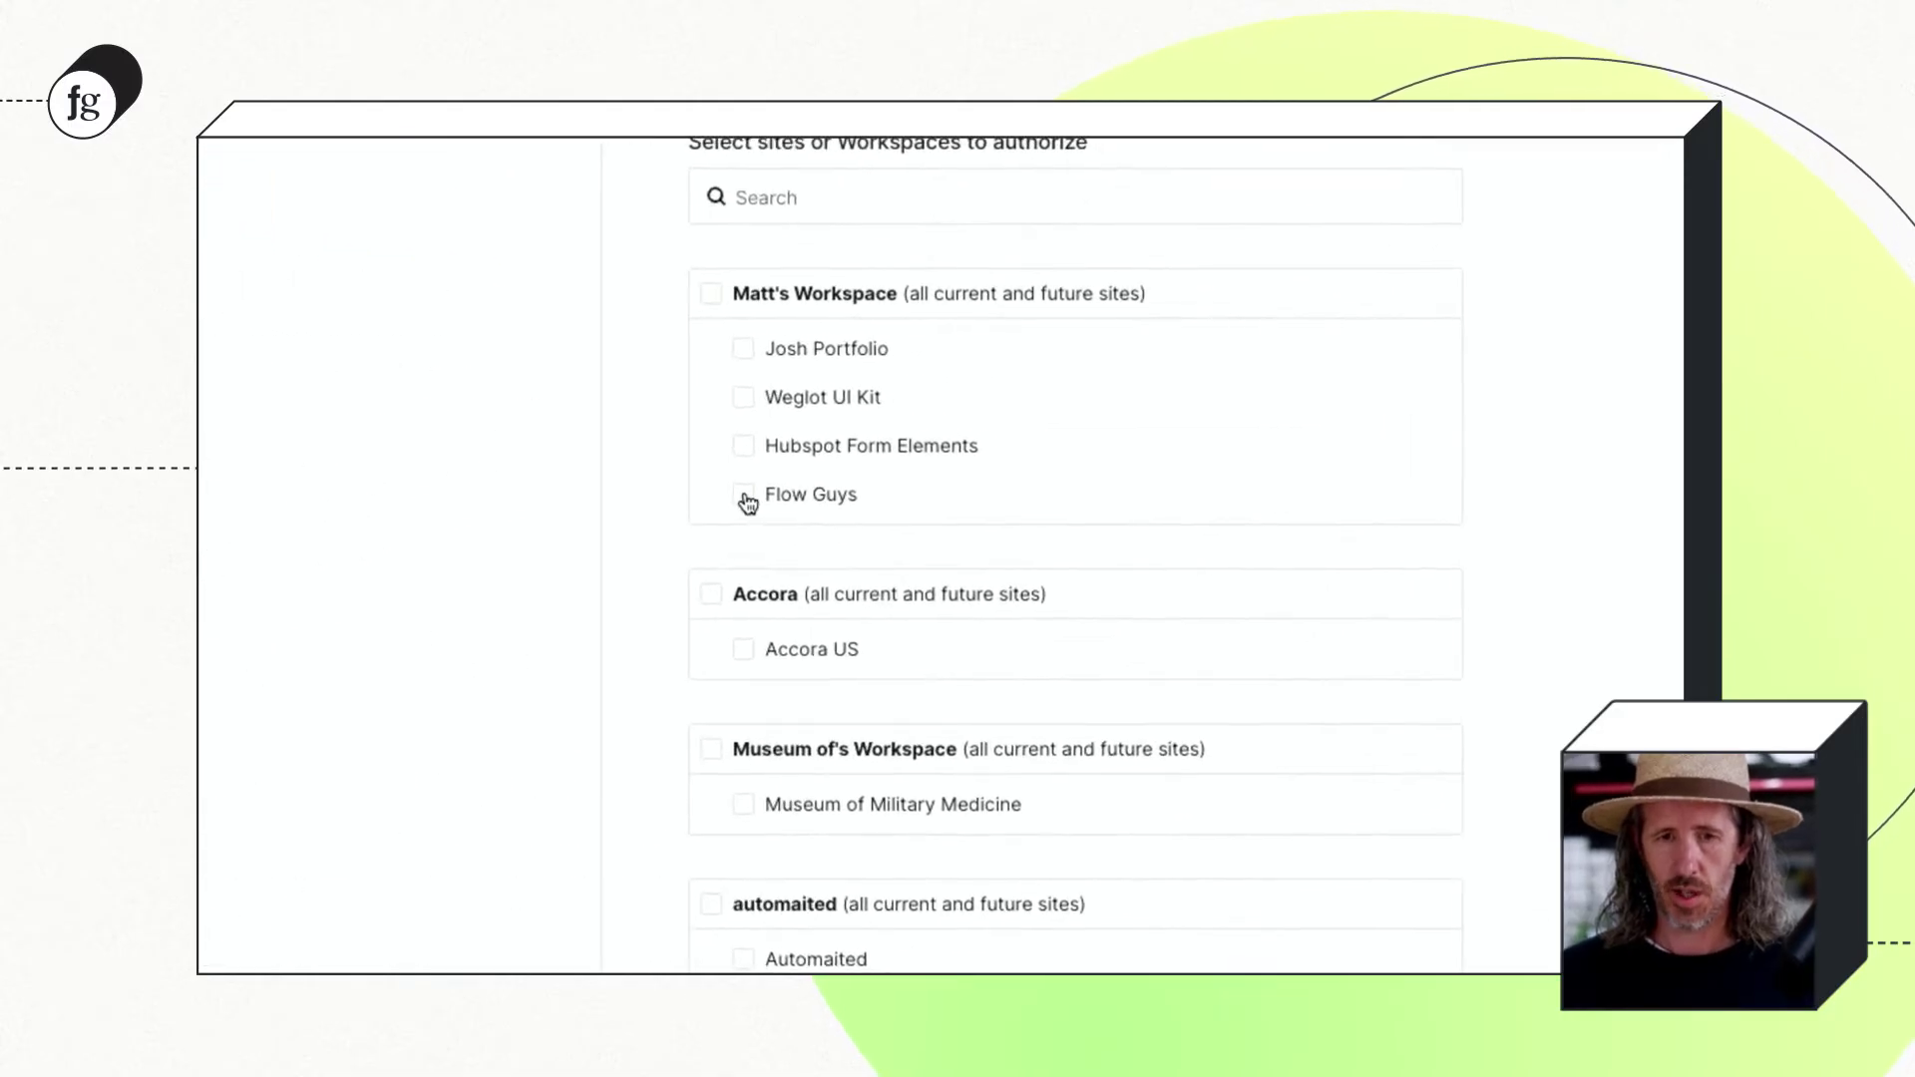
left_click(744, 496)
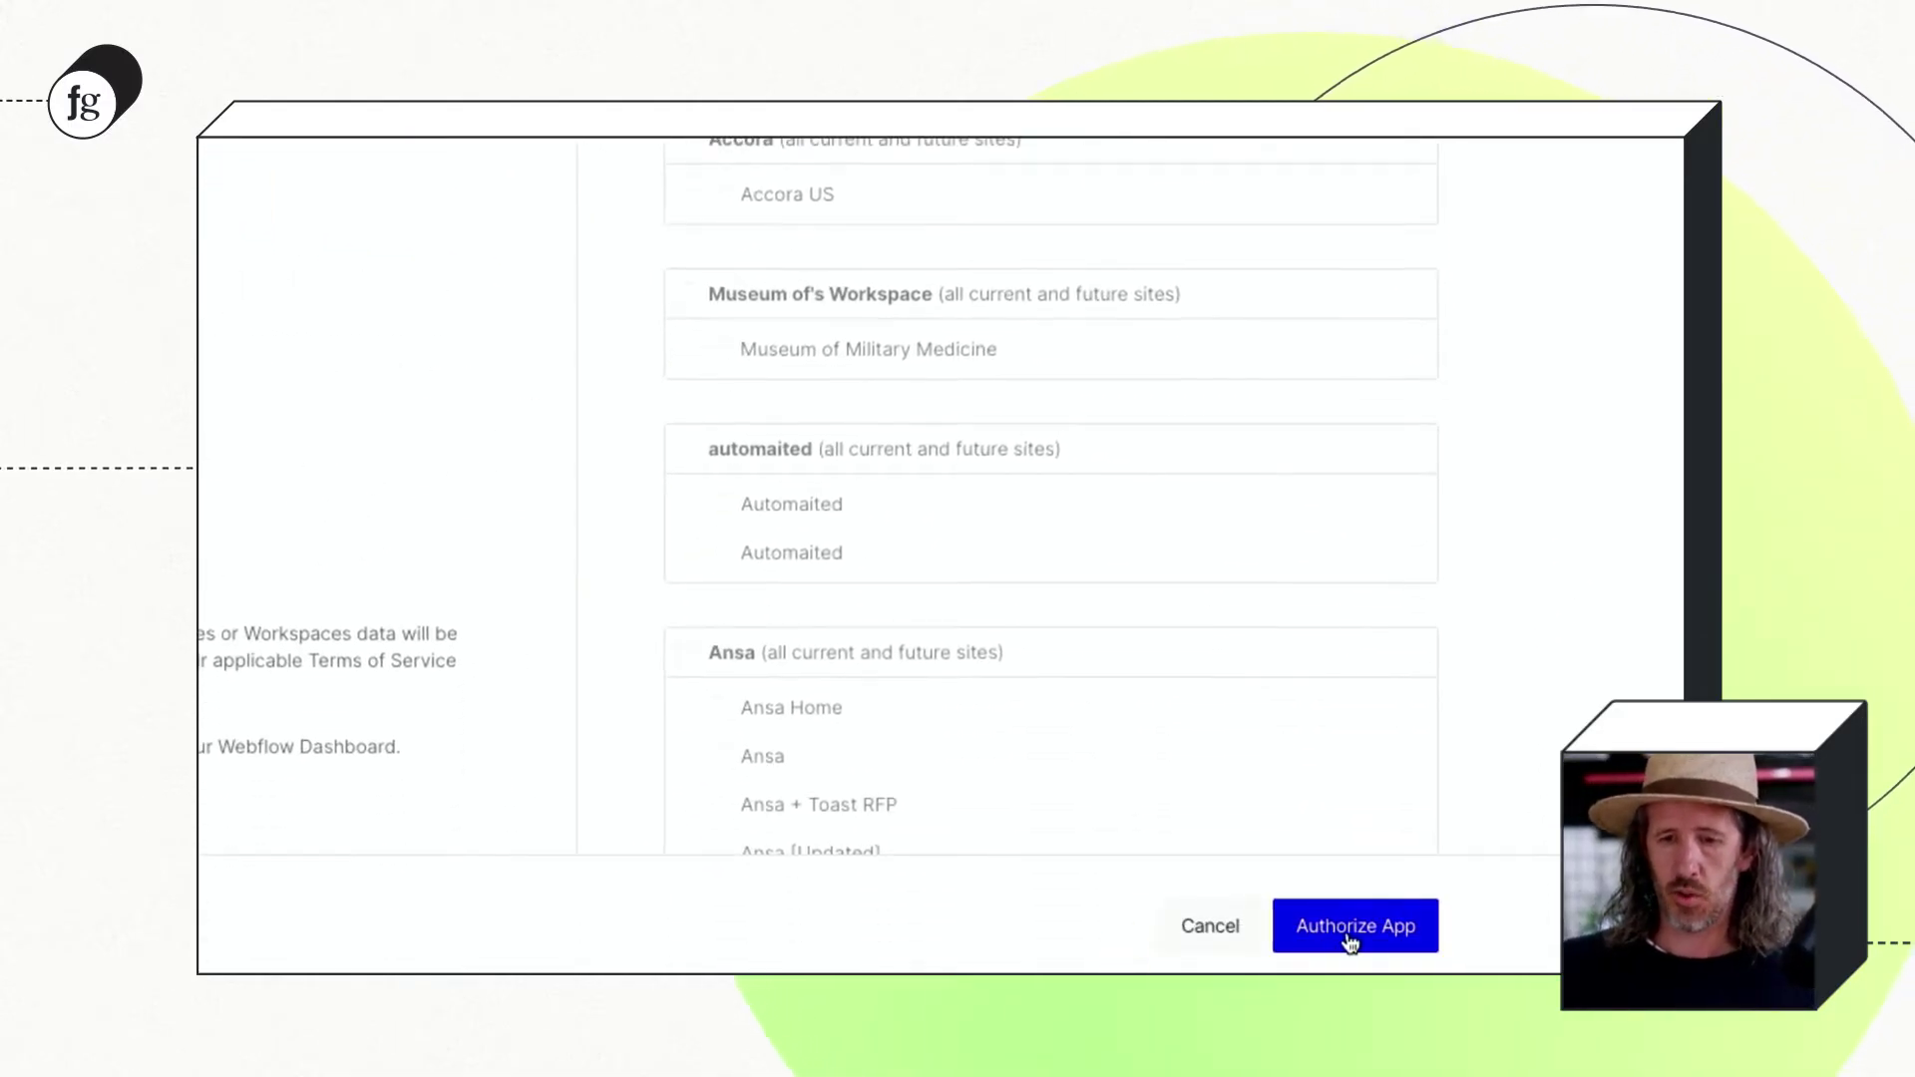
left_click(1359, 930)
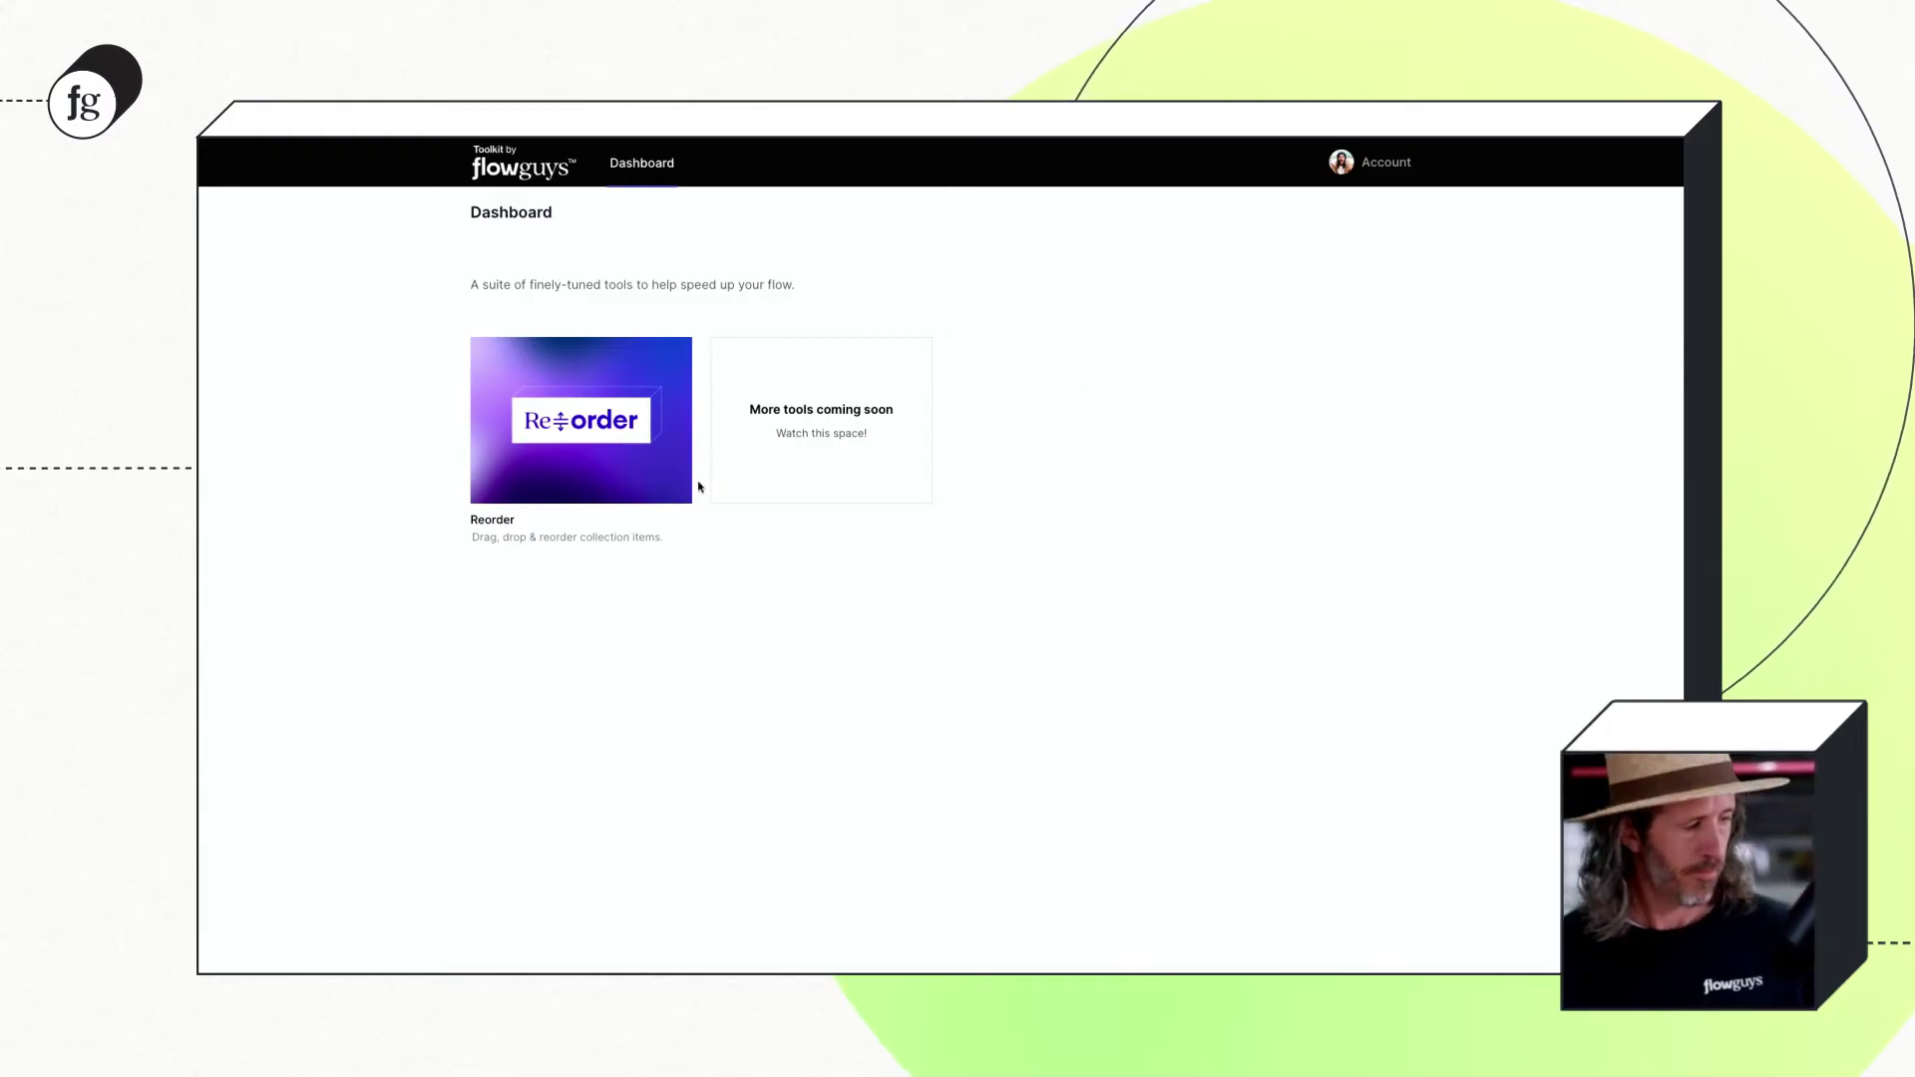
mouse_move(583, 424)
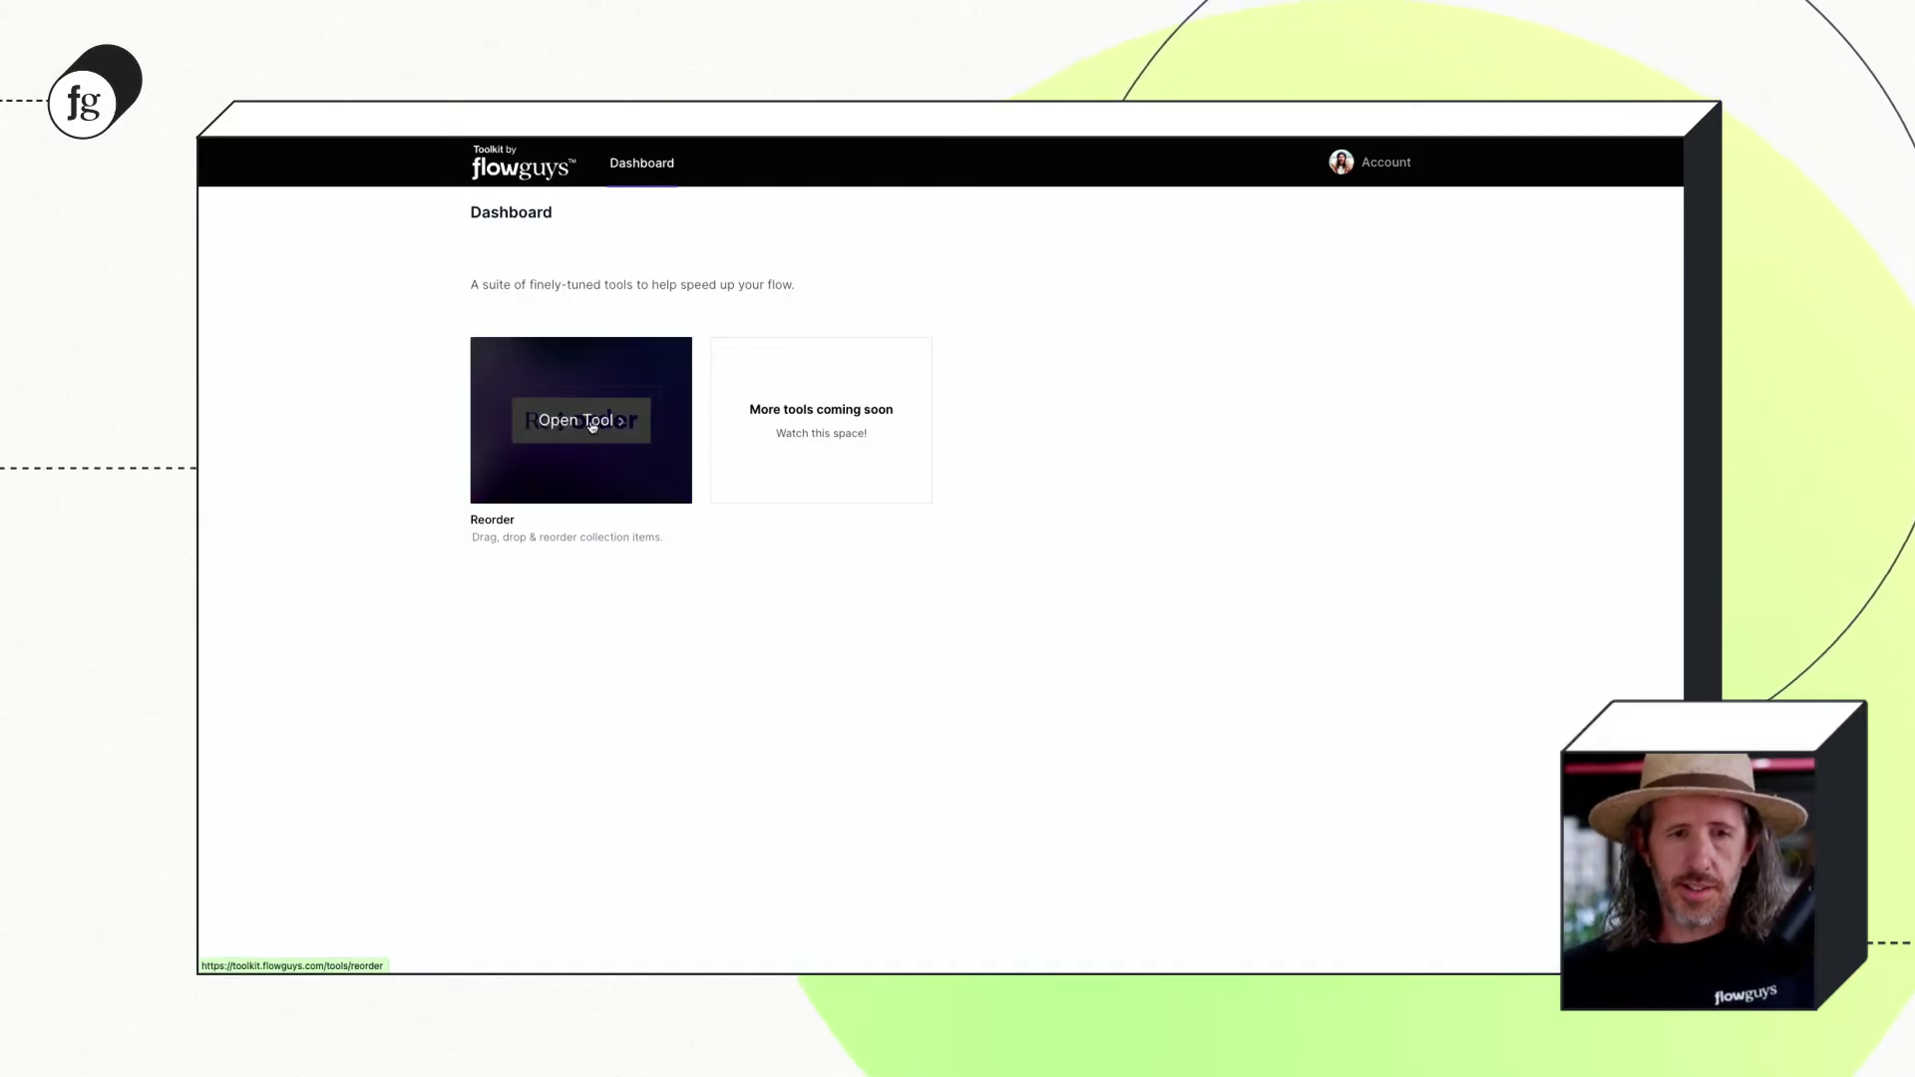
In the Reorder tool, load the Flow Guys site's FAQs collection ordered by Sort Order.
left_click(591, 426)
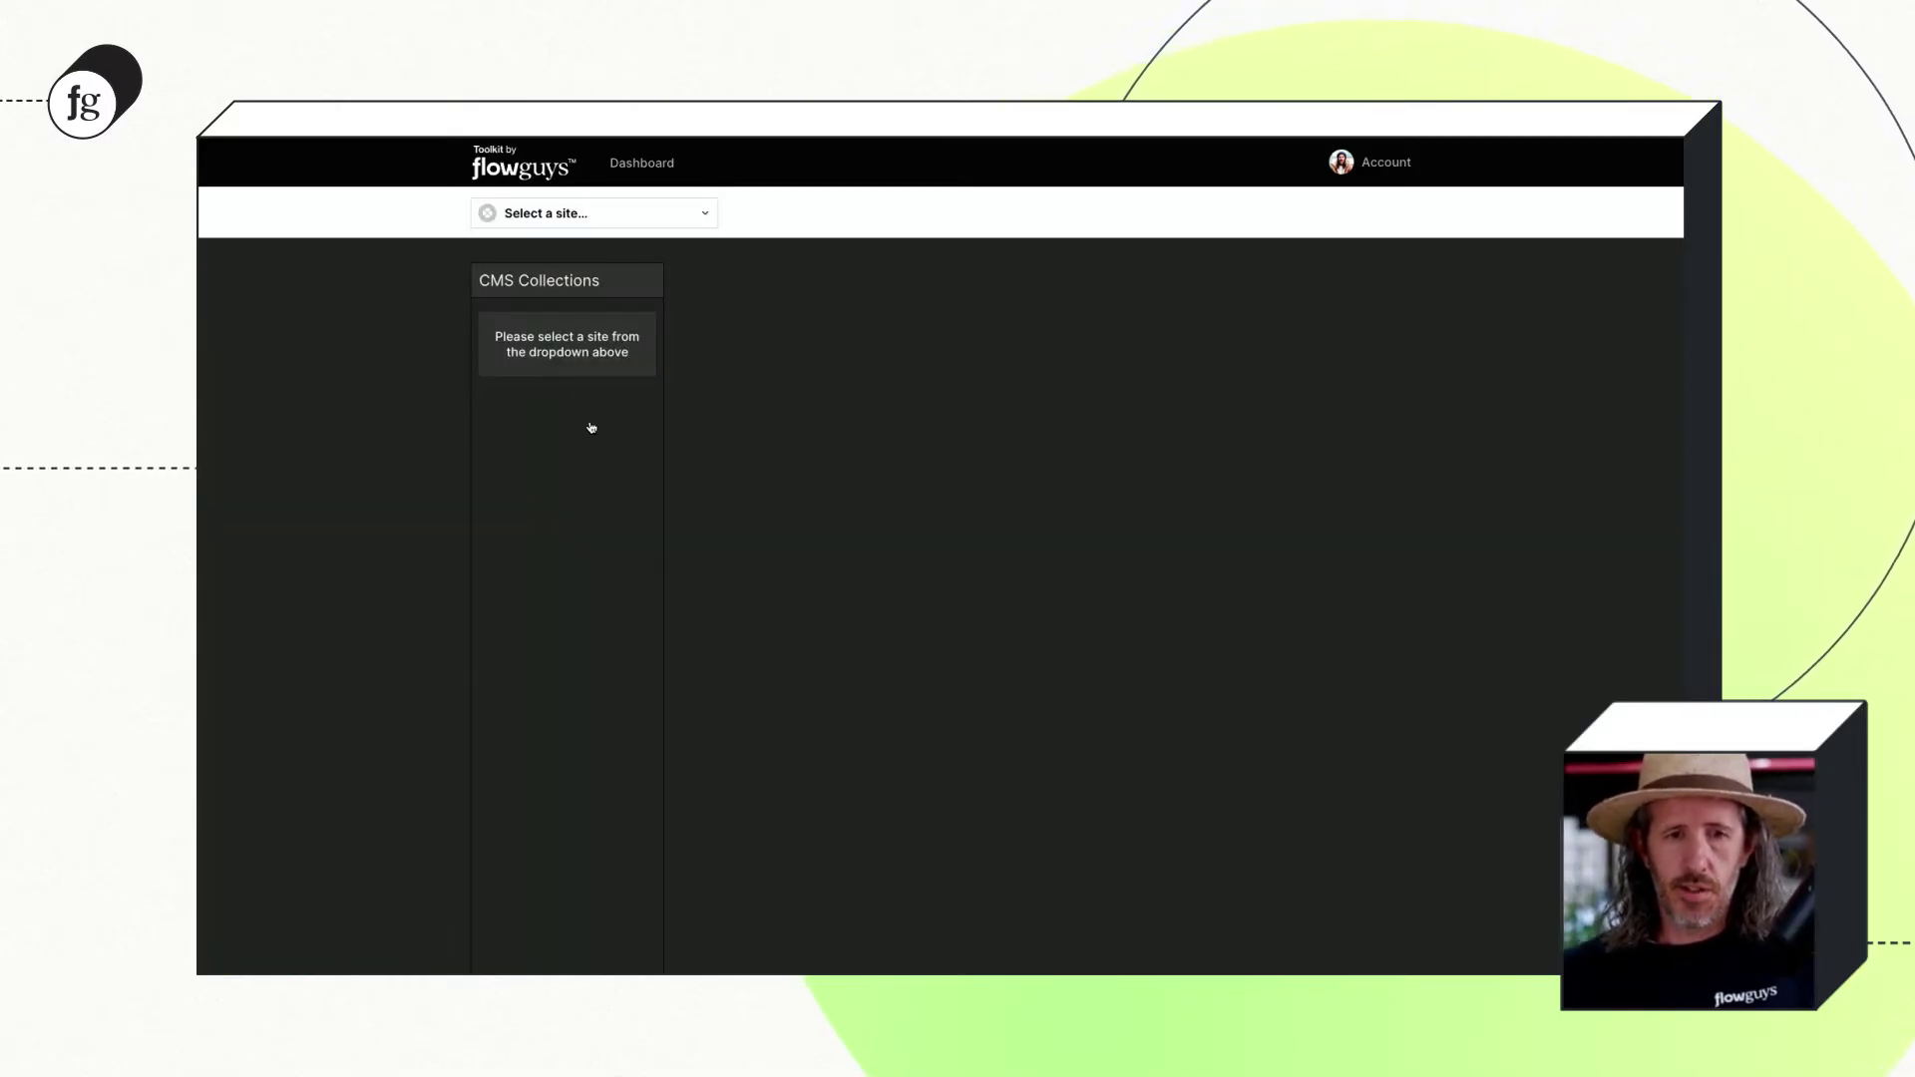
left_click(679, 216)
left_click(590, 253)
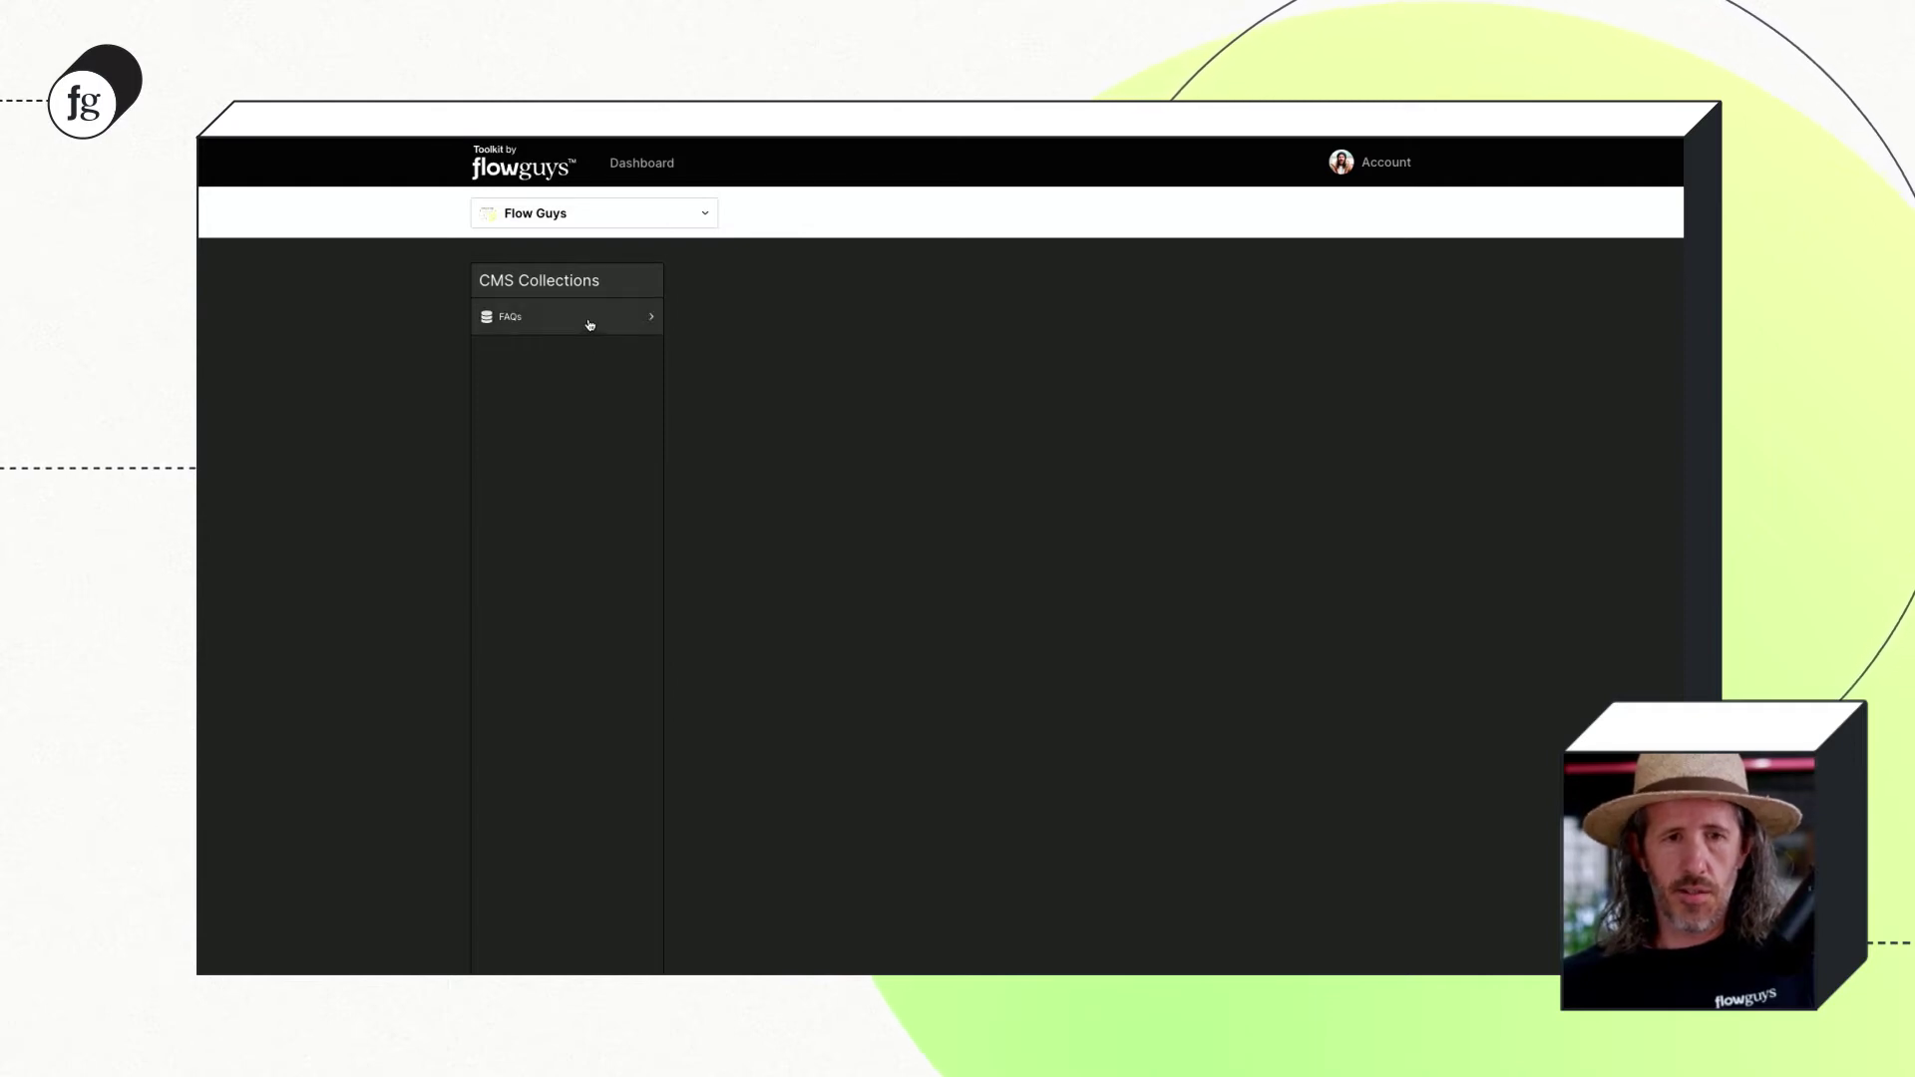
left_click(590, 318)
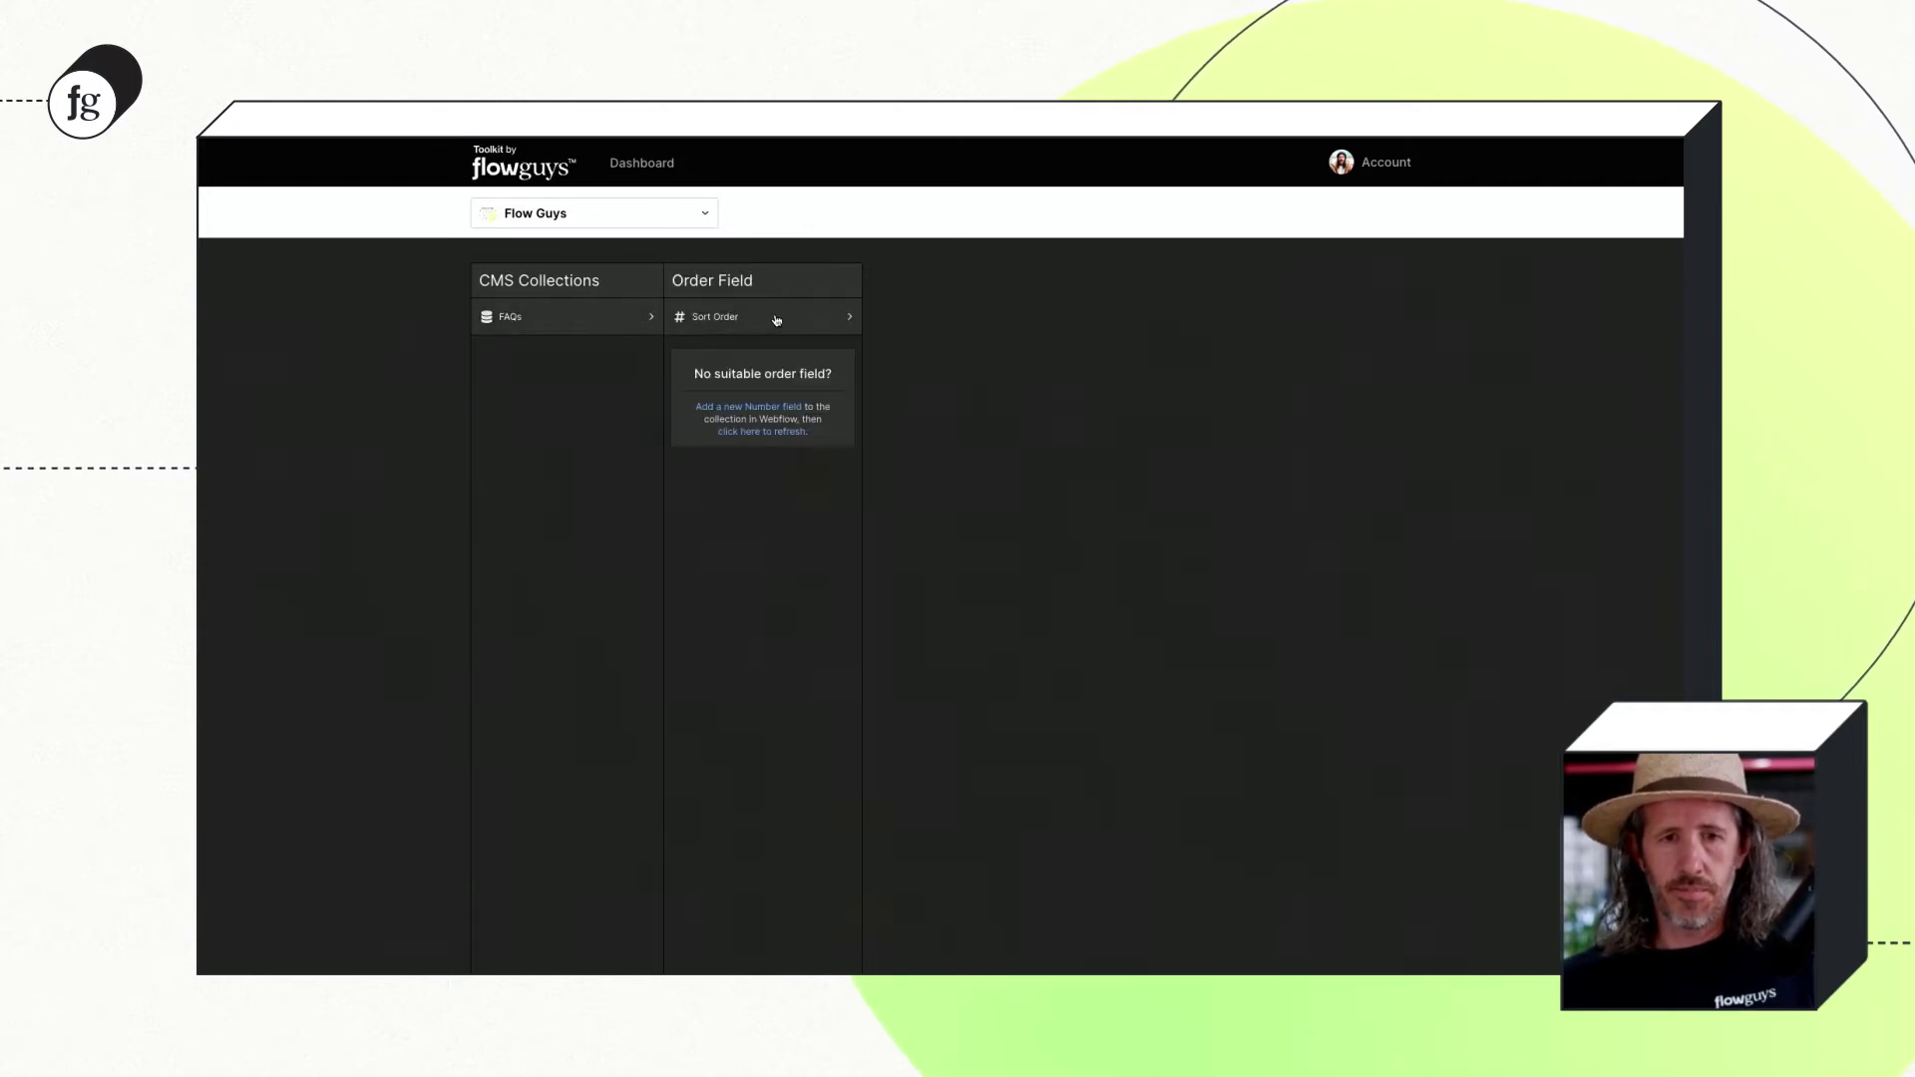
left_click(777, 319)
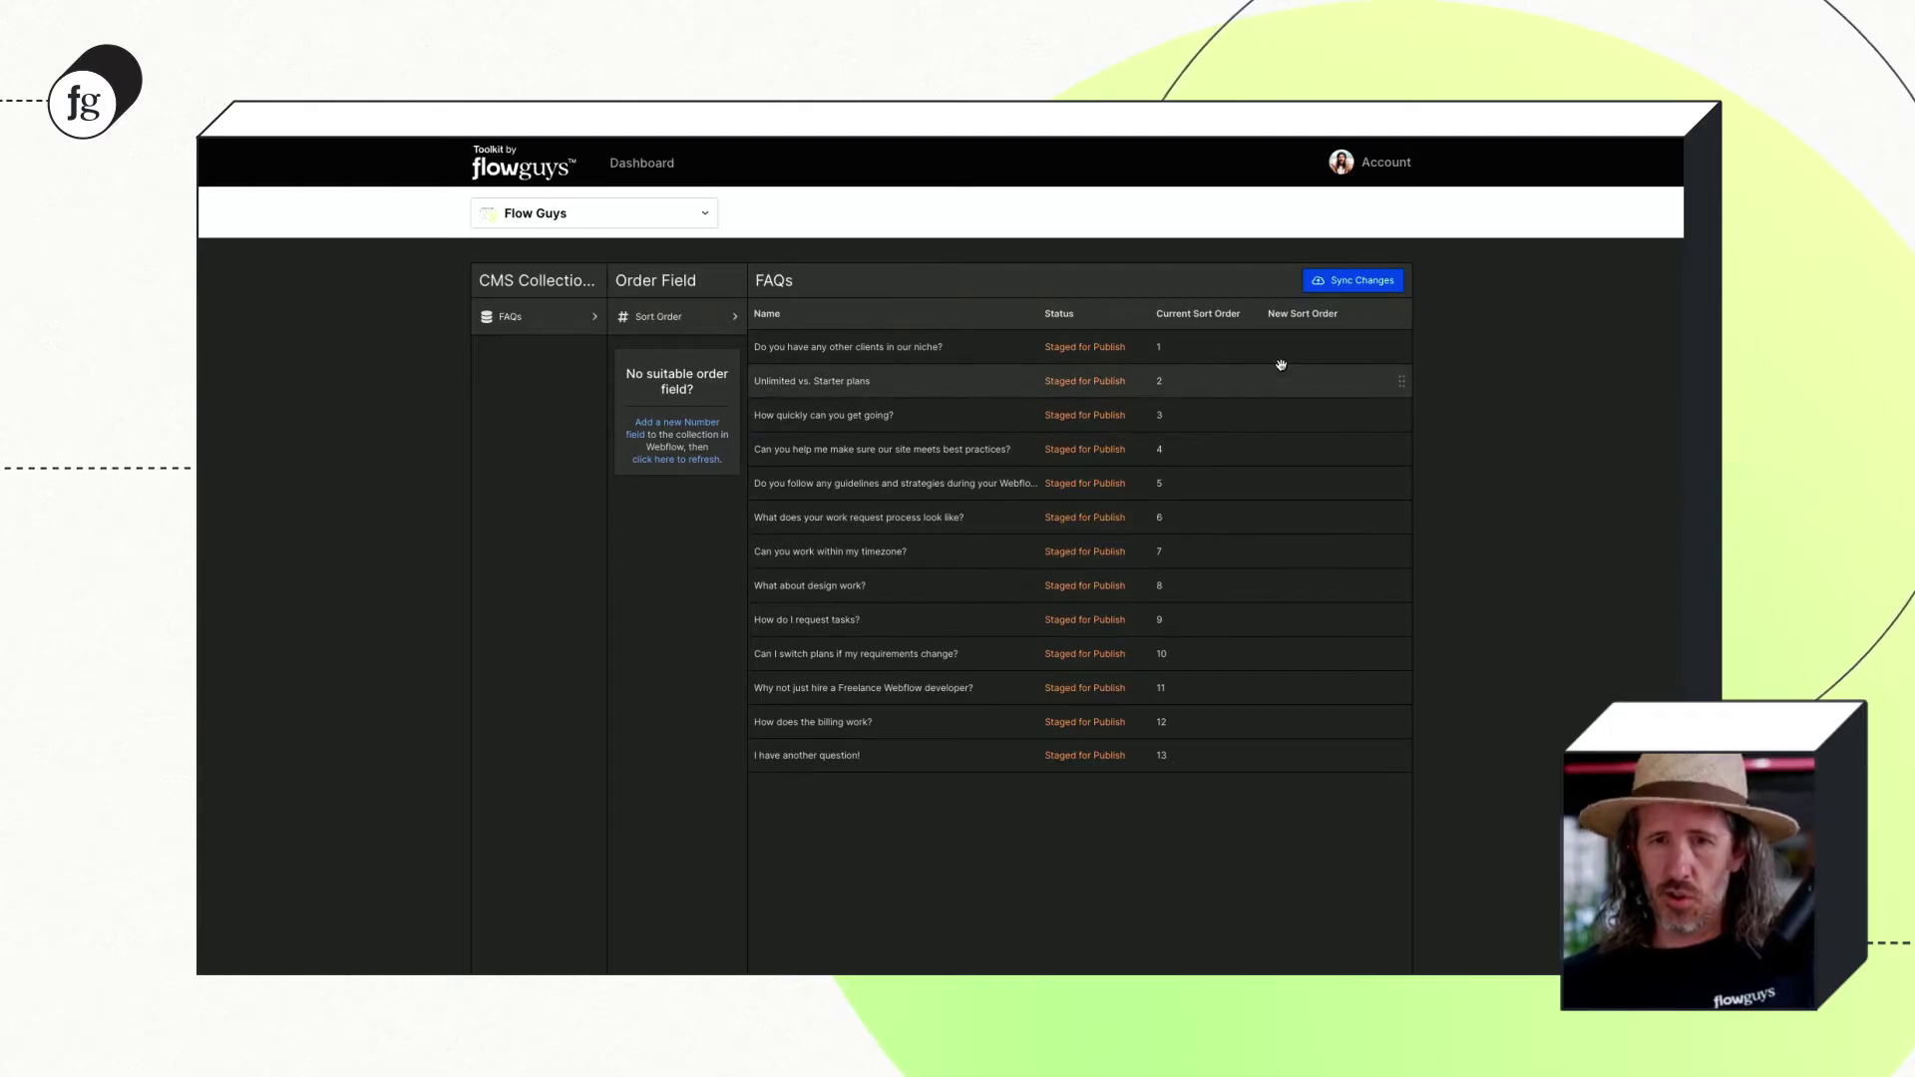
Drag five FAQs into new positions, including the freelance developer question to sixth and 'I have another question!' to fifth.
left_click_drag(1271, 348, 1275, 486)
left_click_drag(1282, 683, 1269, 513)
left_click_drag(1232, 405, 1231, 534)
left_click_drag(1210, 380, 1210, 555)
left_click_drag(1223, 765, 1127, 494)
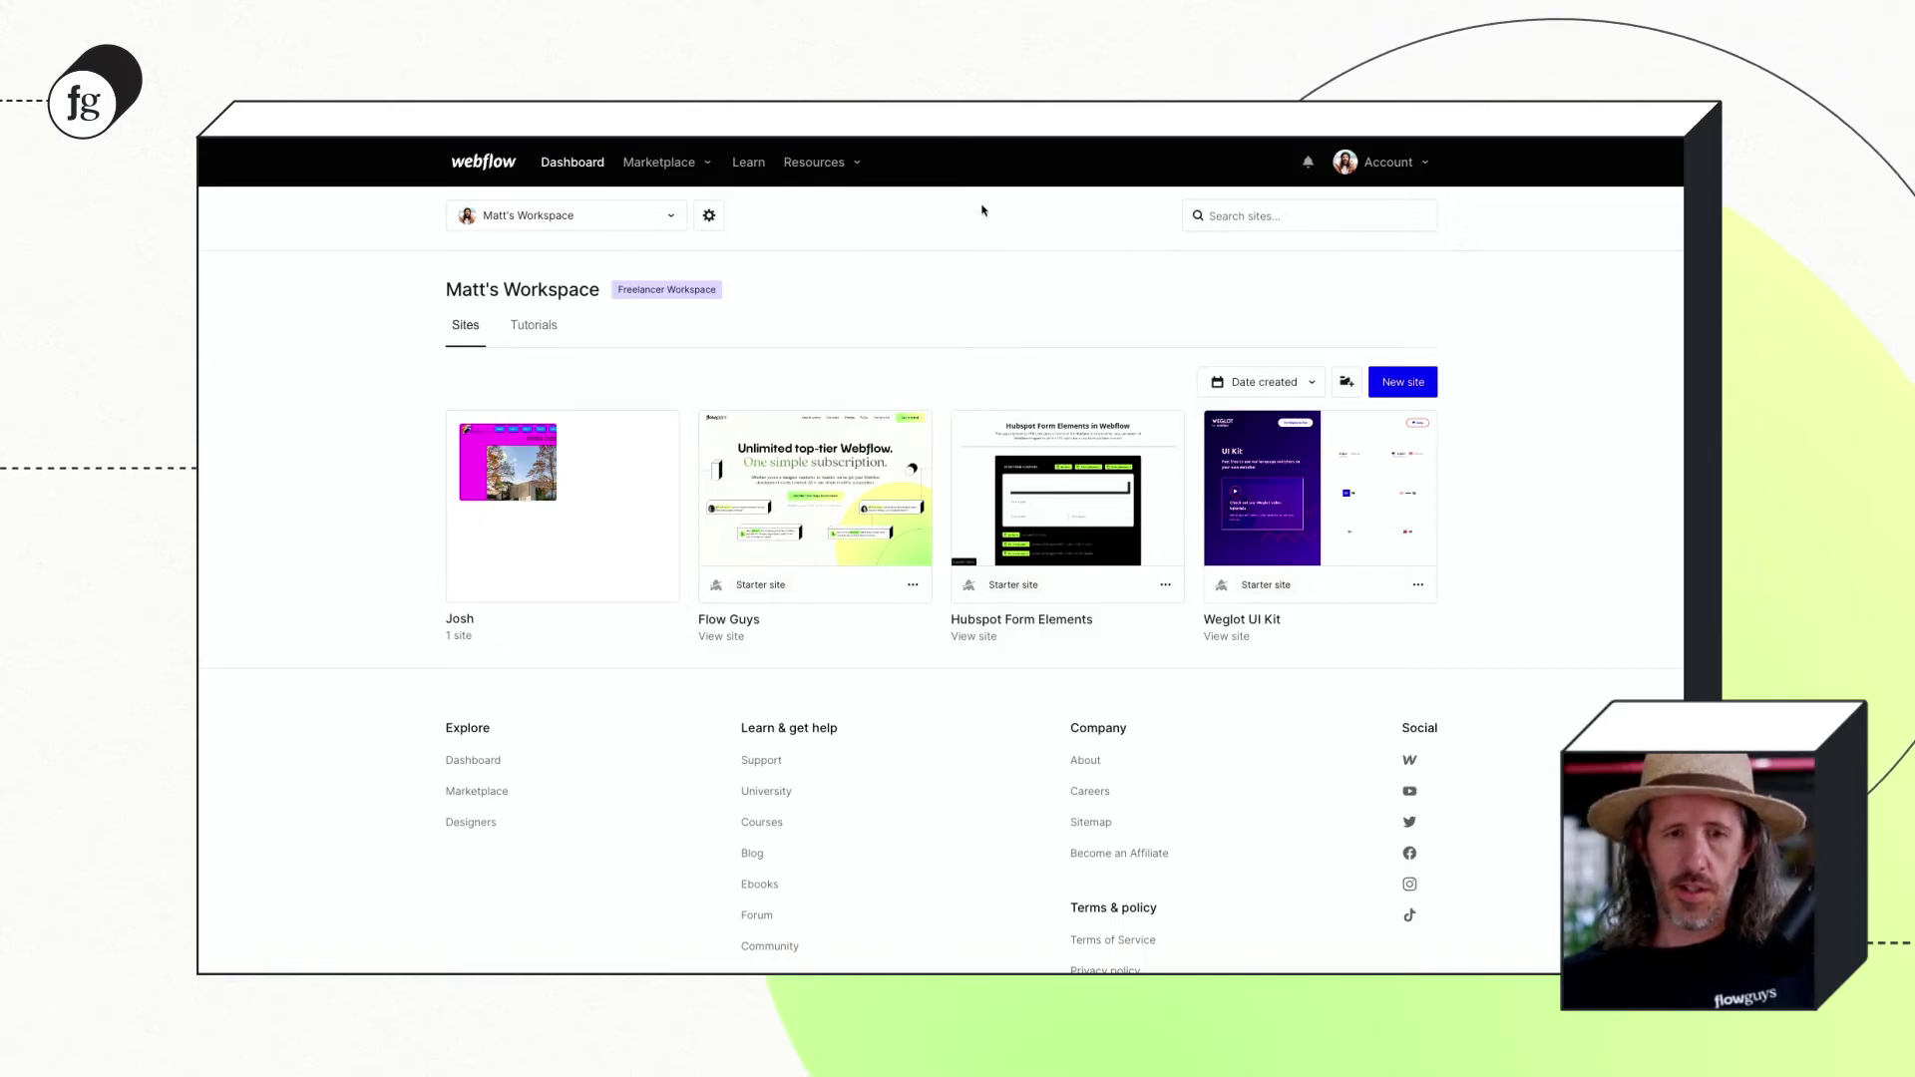
Open the Flow Guys site card from the dashboard in the Designer.
mouse_move(826, 488)
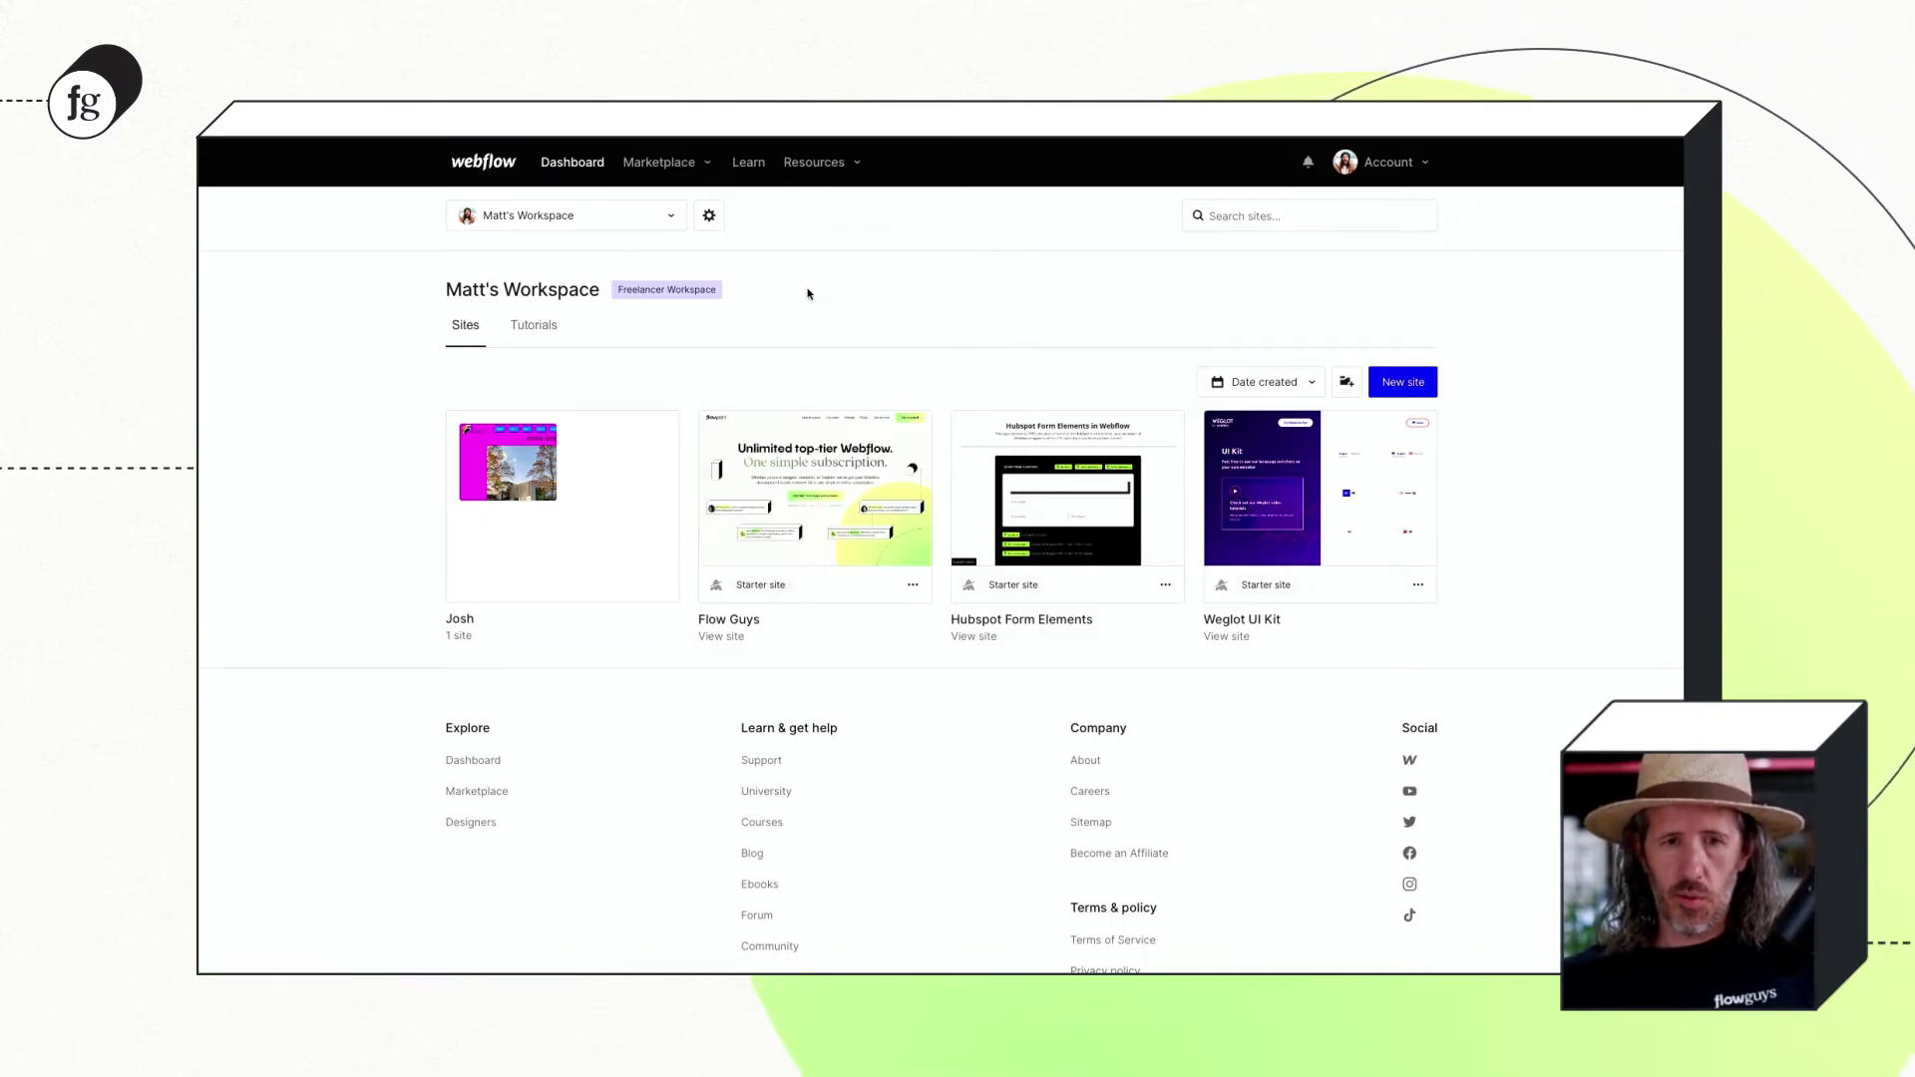
left_click(811, 490)
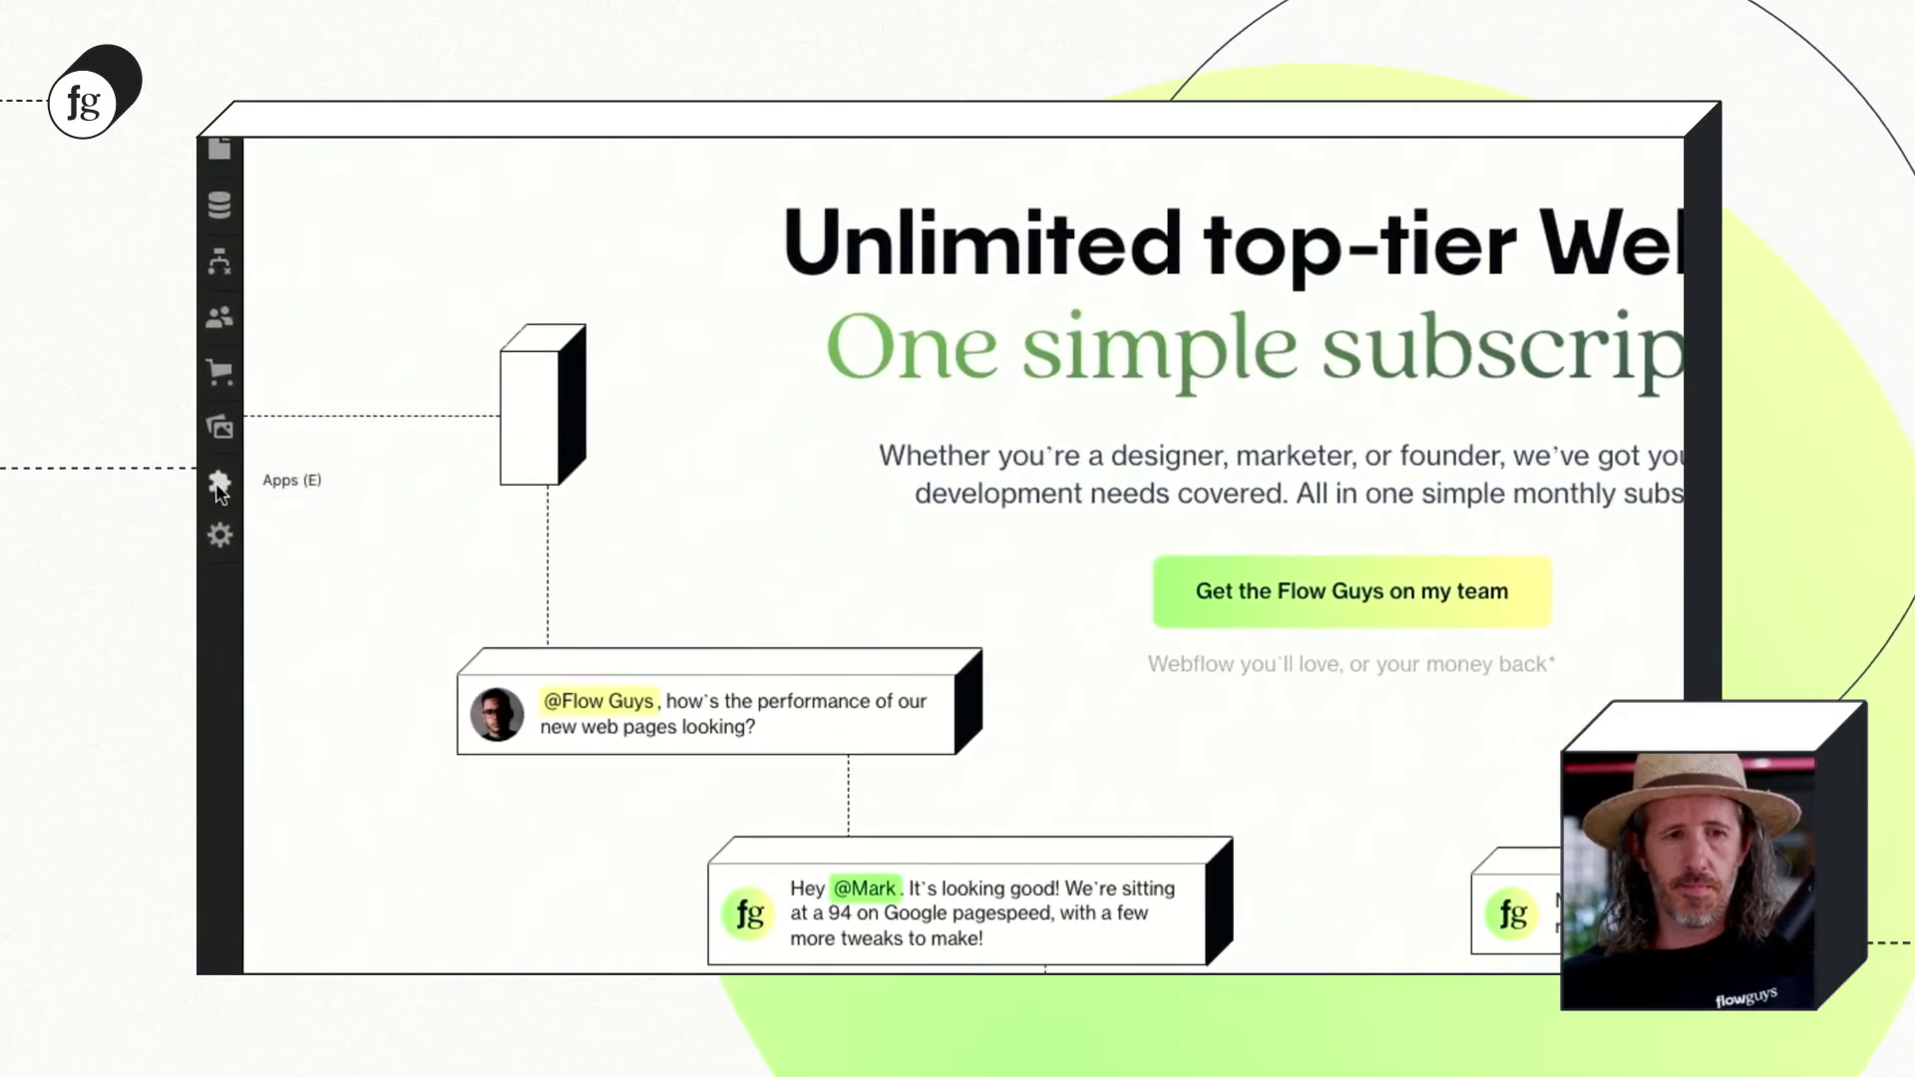
Launch Flow Guys Toolkit from the Designer's installed Apps list.
left_click(219, 485)
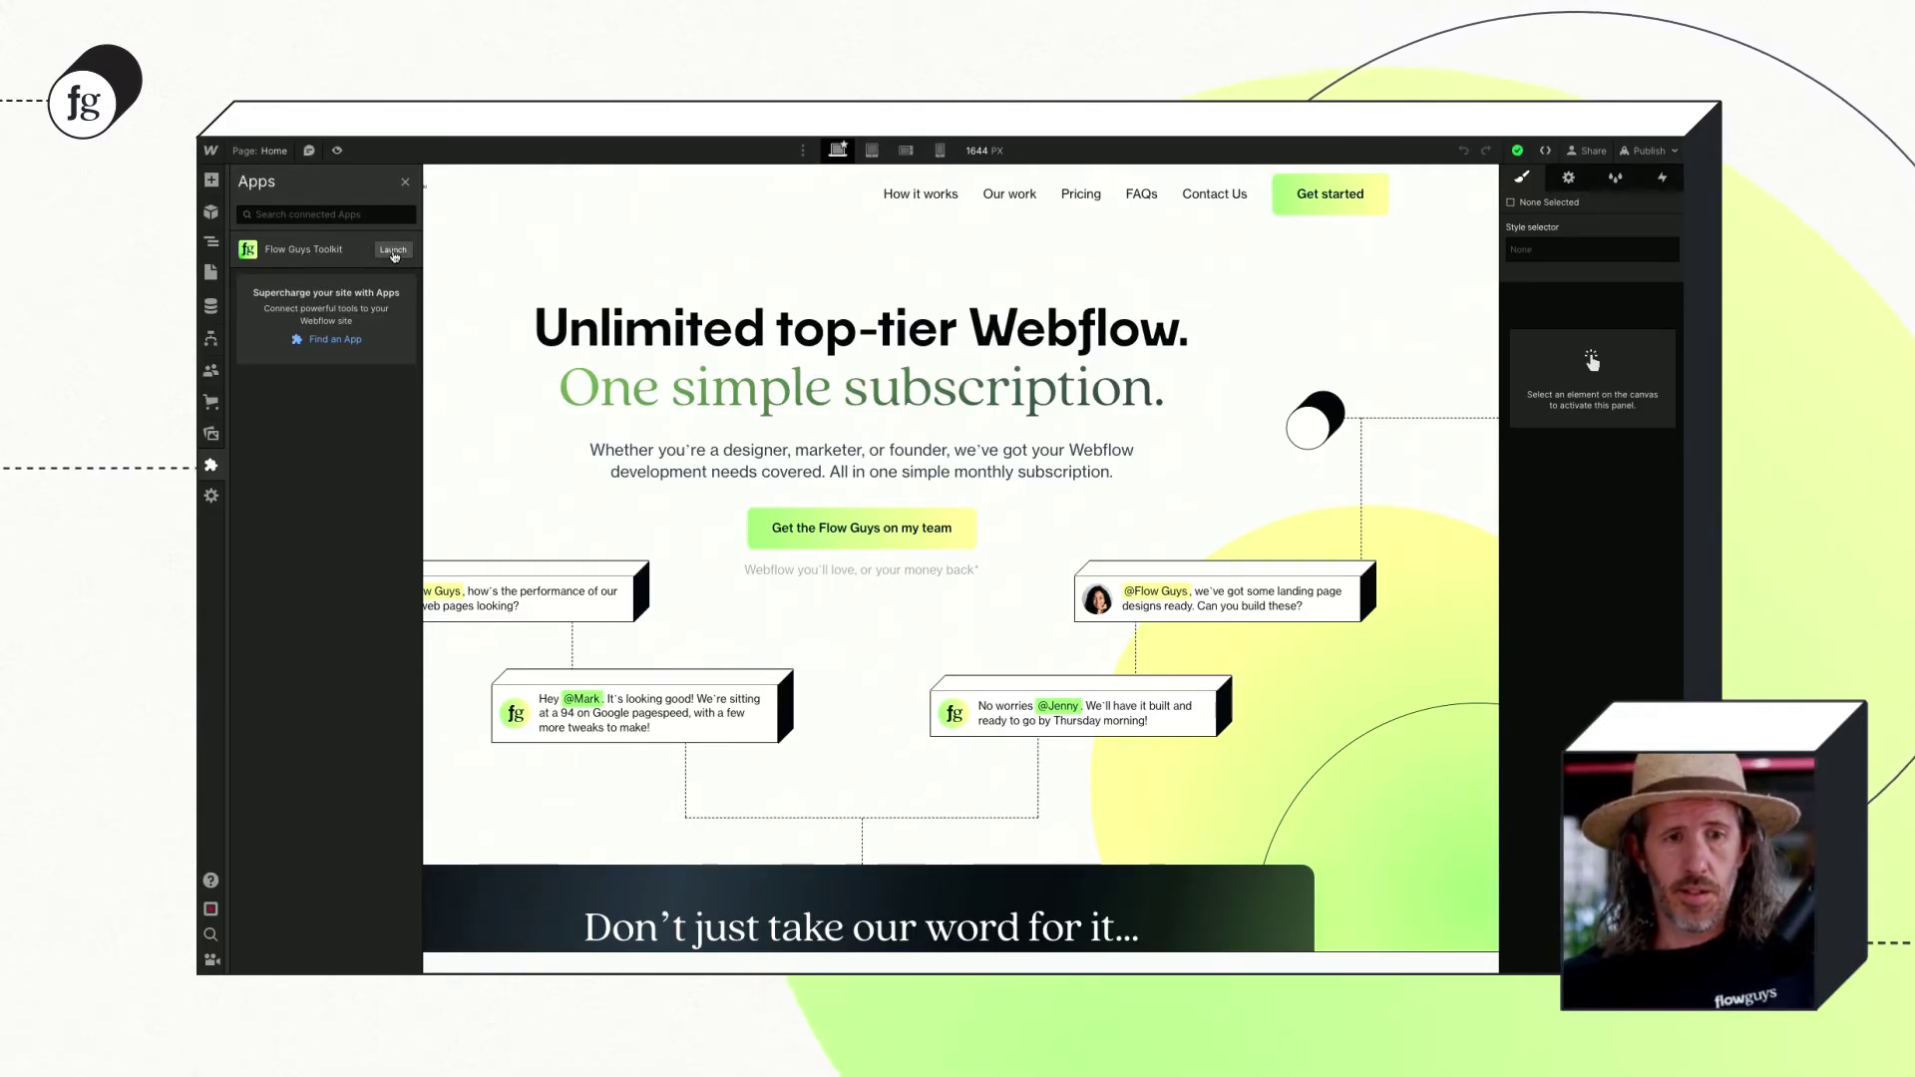
left_click(394, 254)
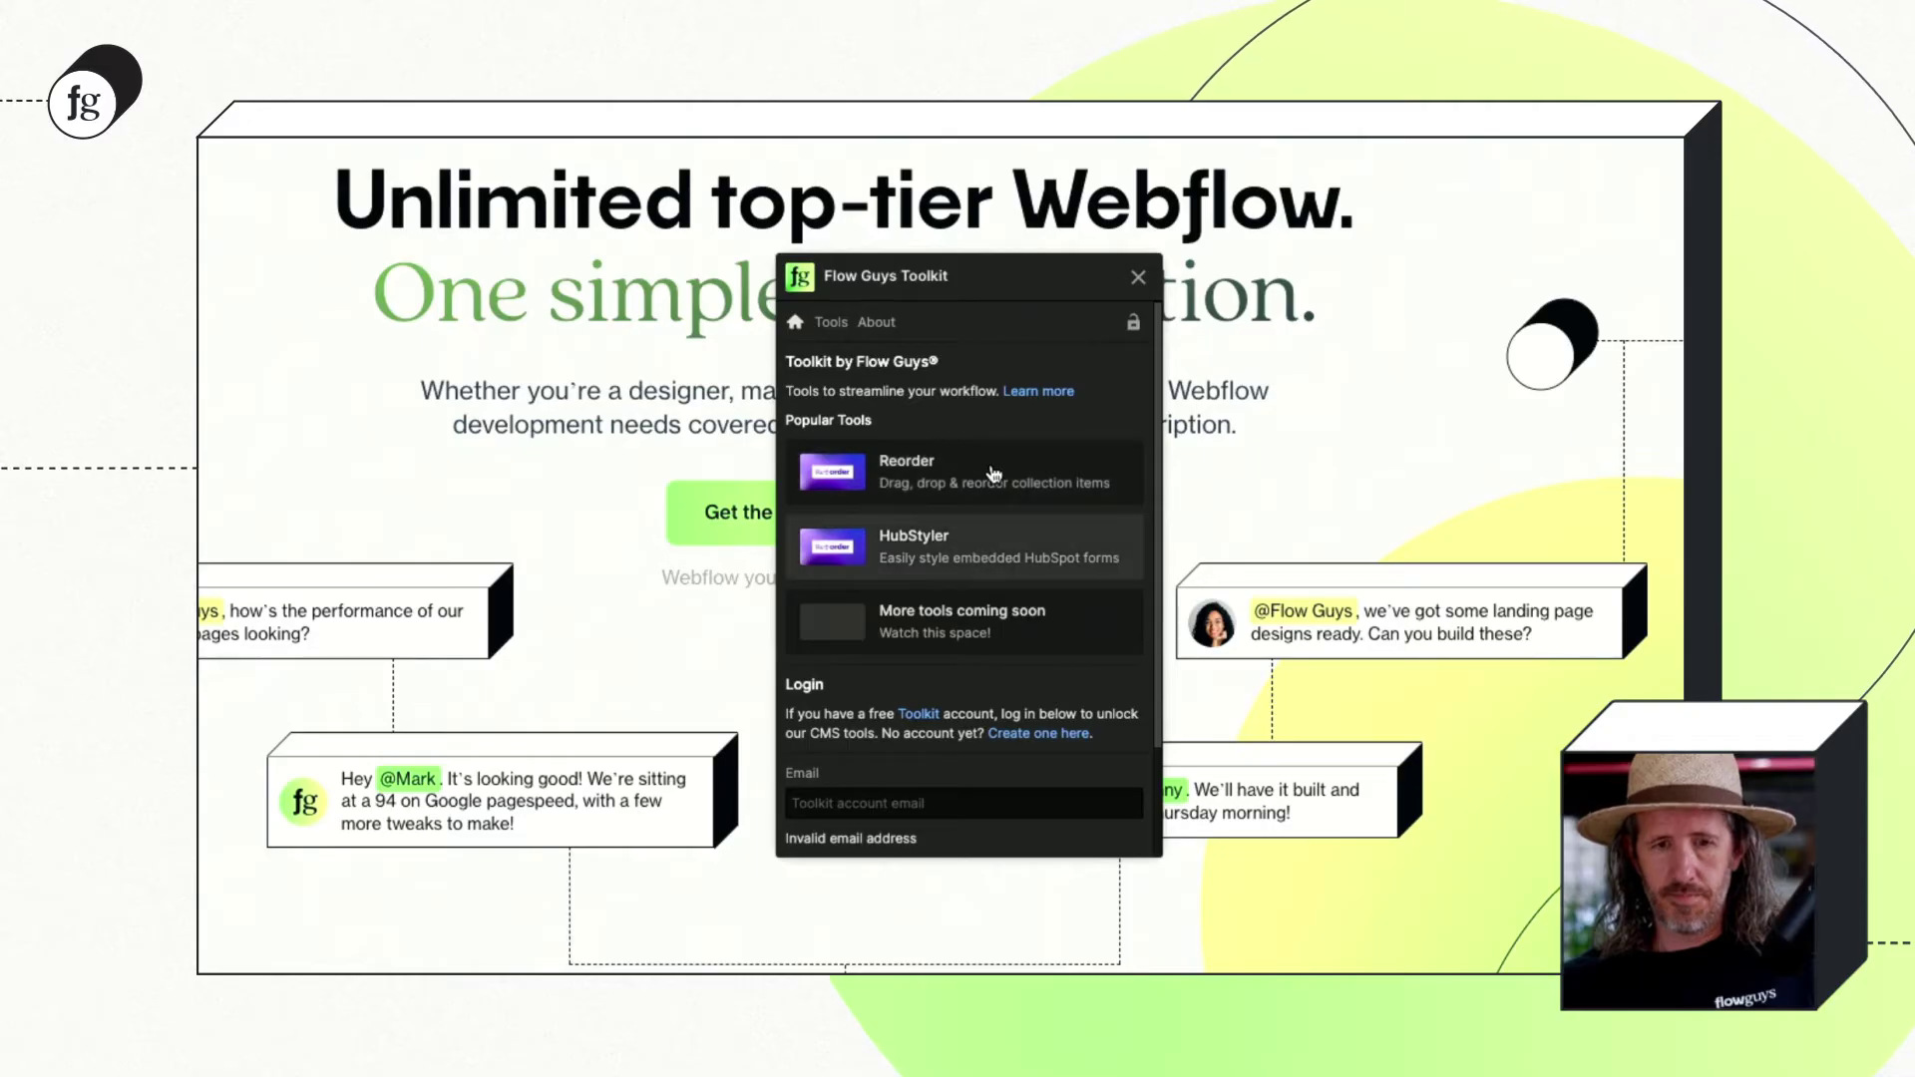
Open the Reorder tool and log in to the Toolkit account with the saved browser login.
left_click(995, 474)
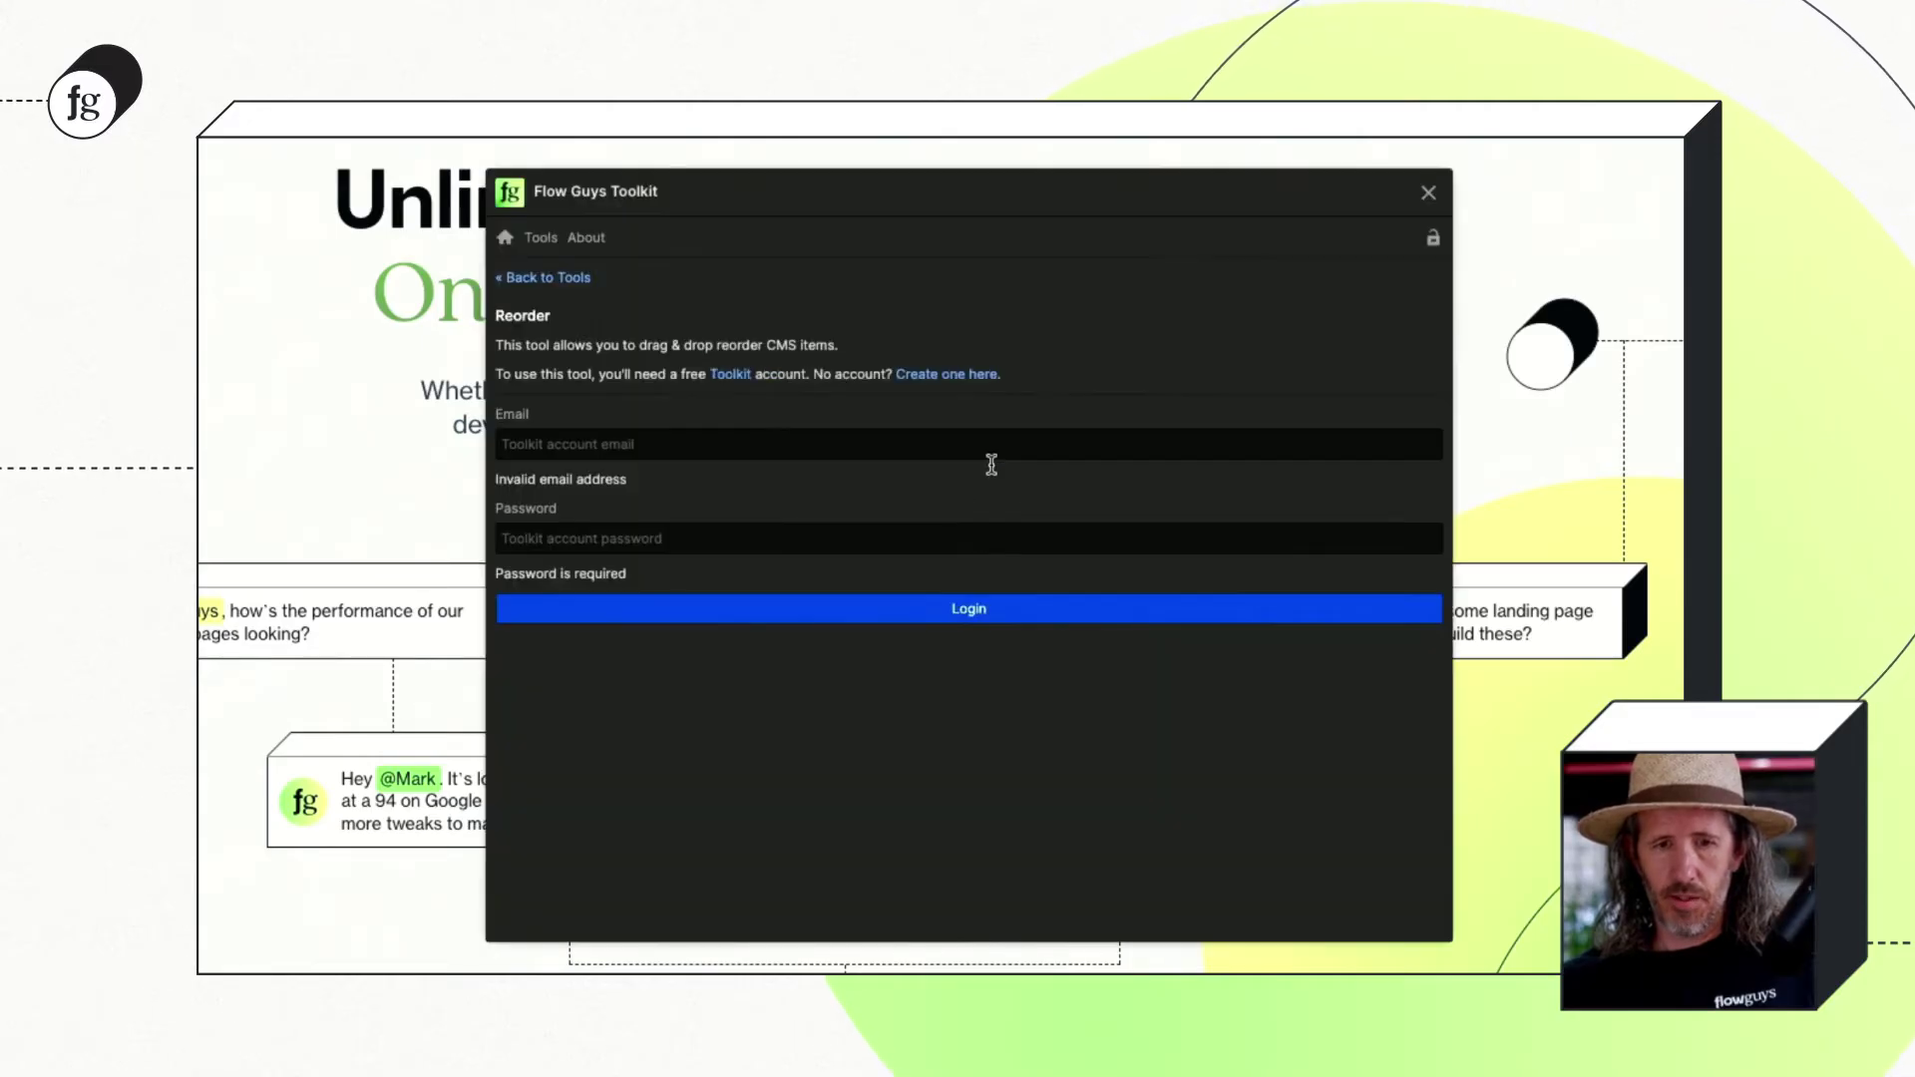
left_click(720, 447)
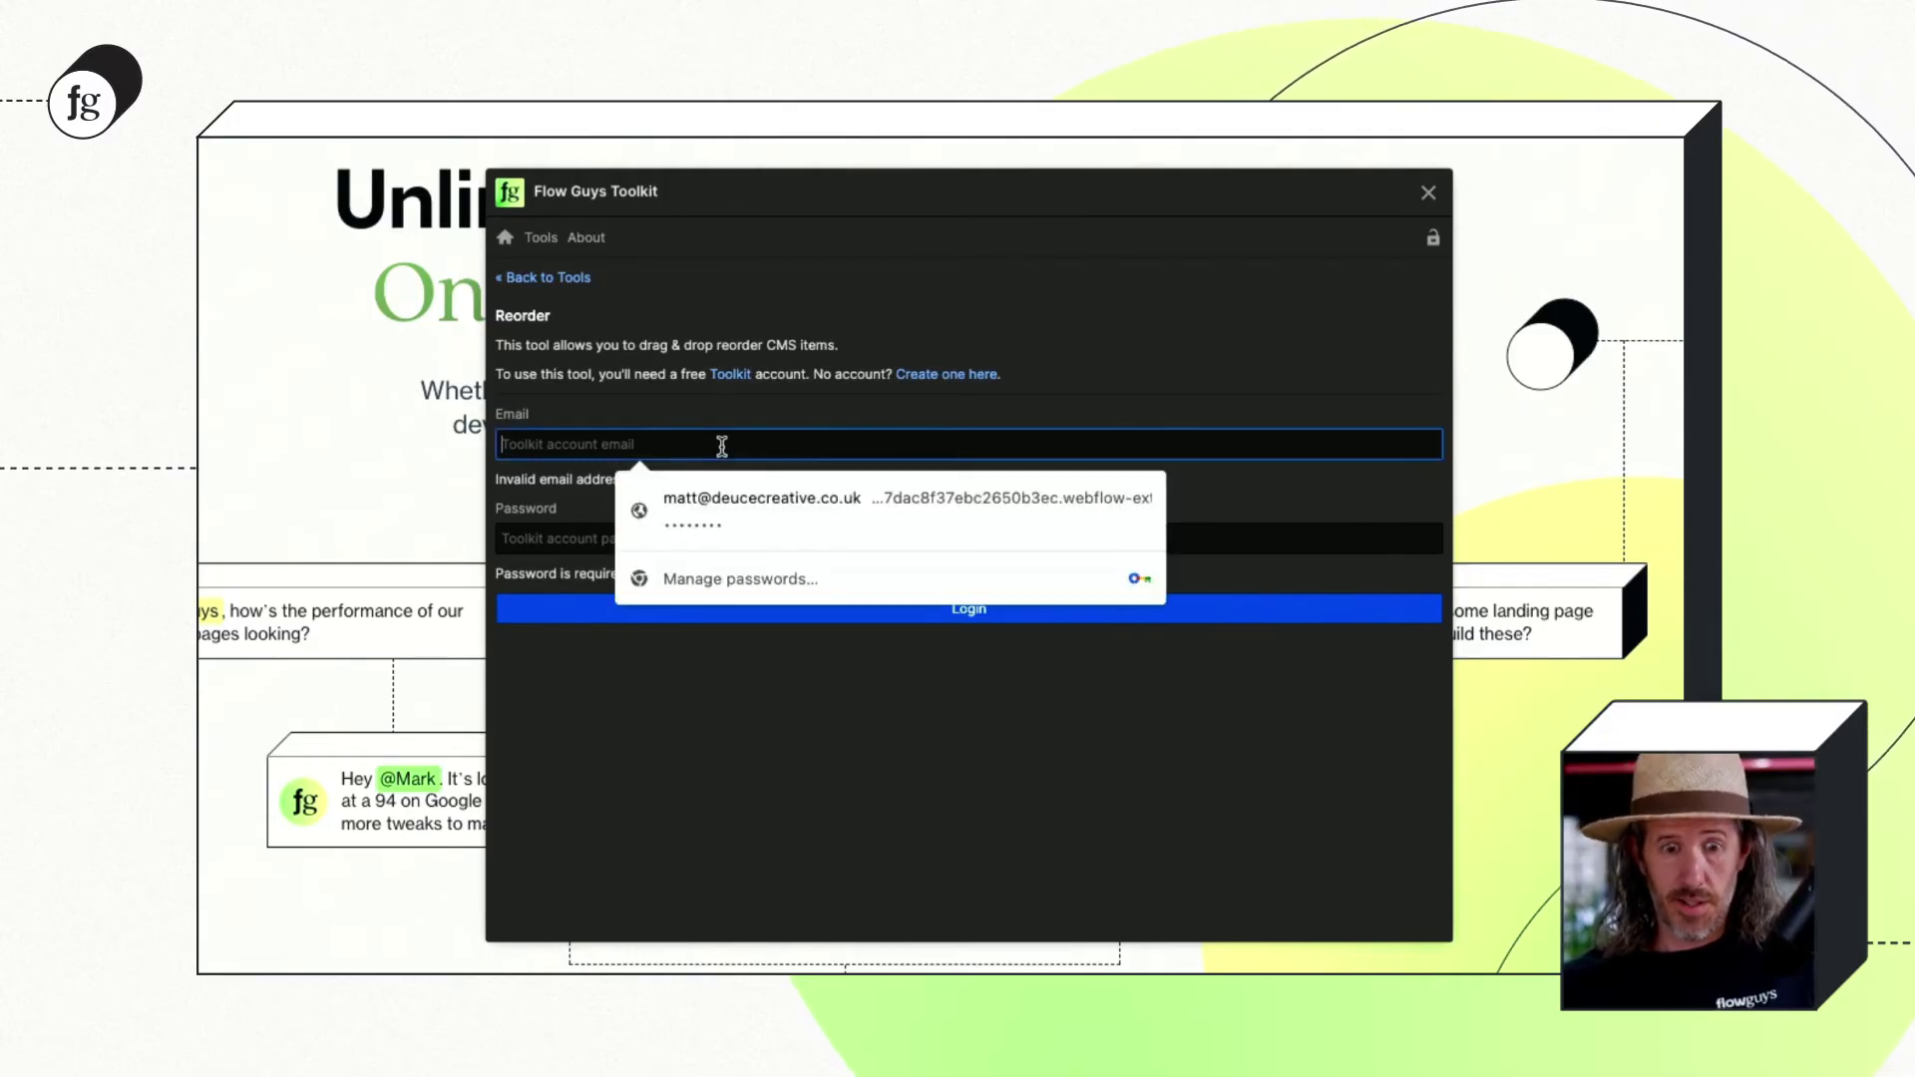
left_click(862, 502)
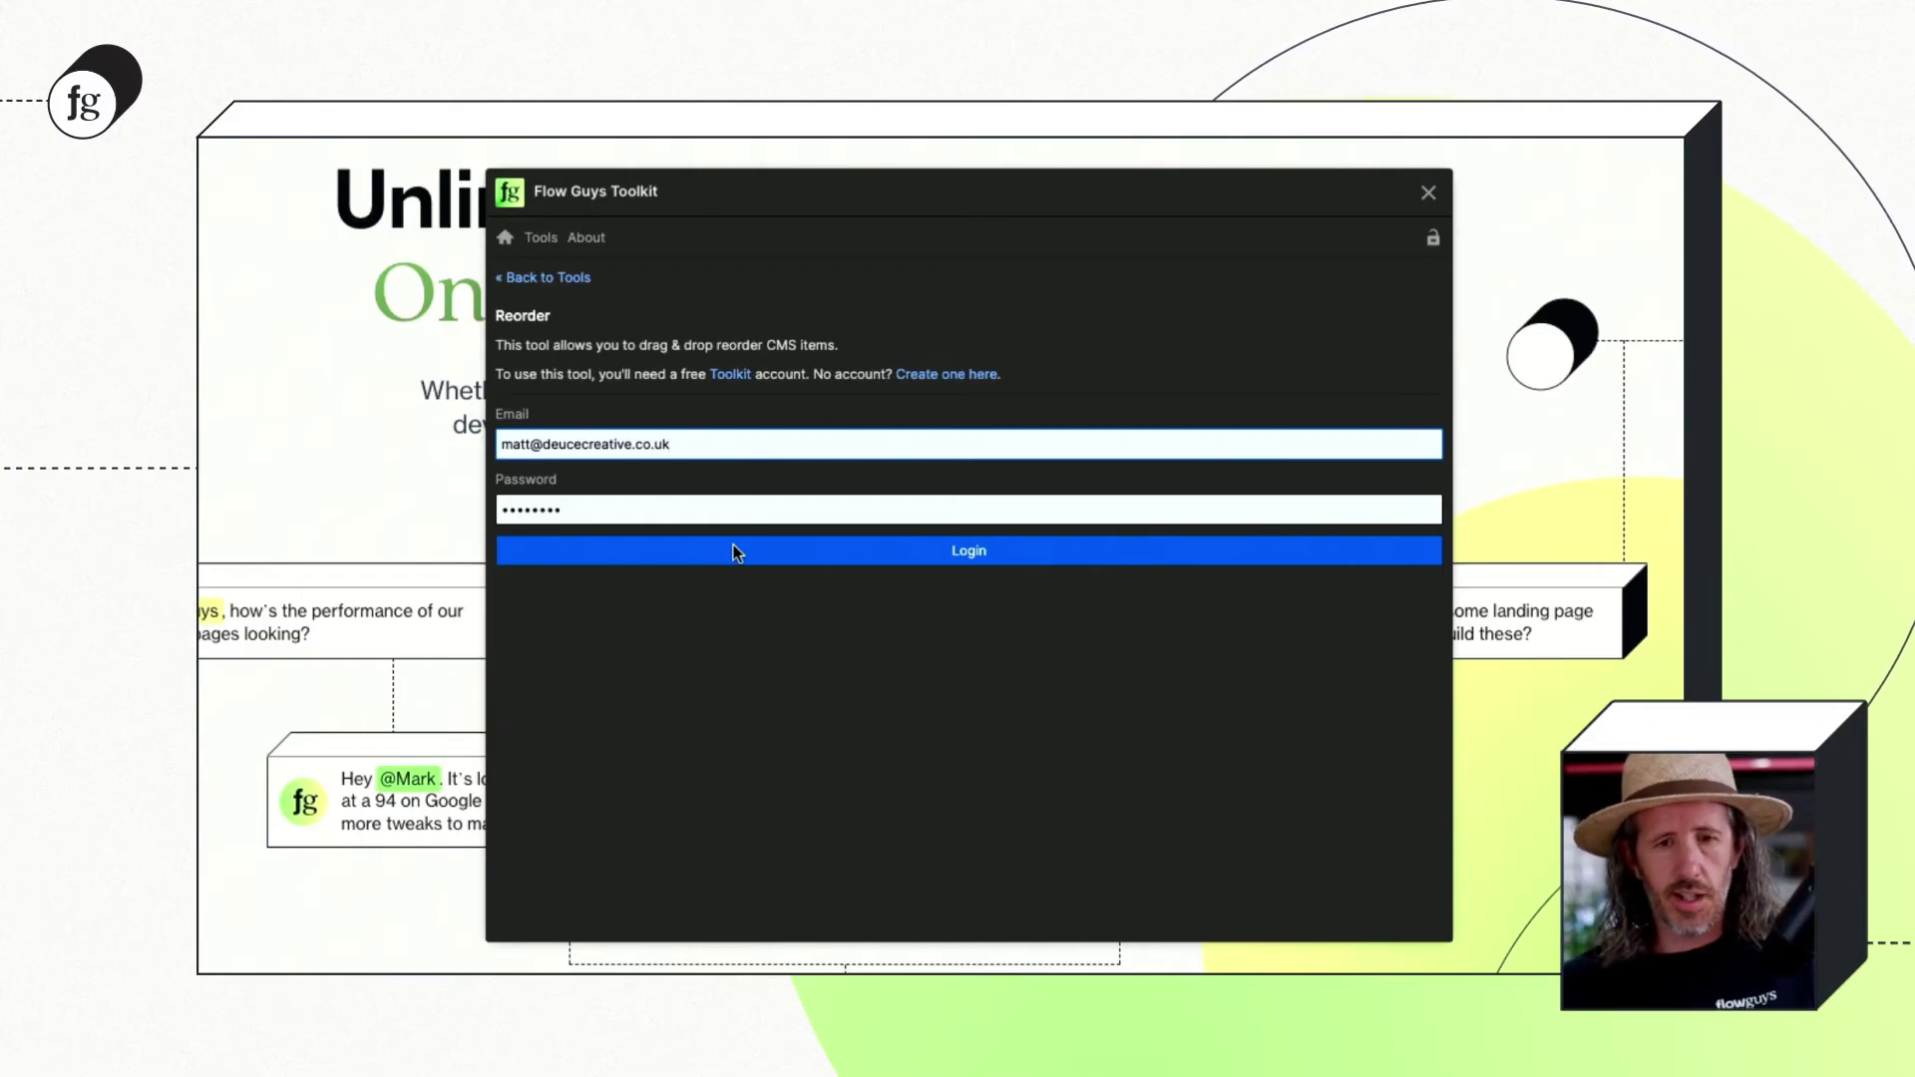
left_click(798, 549)
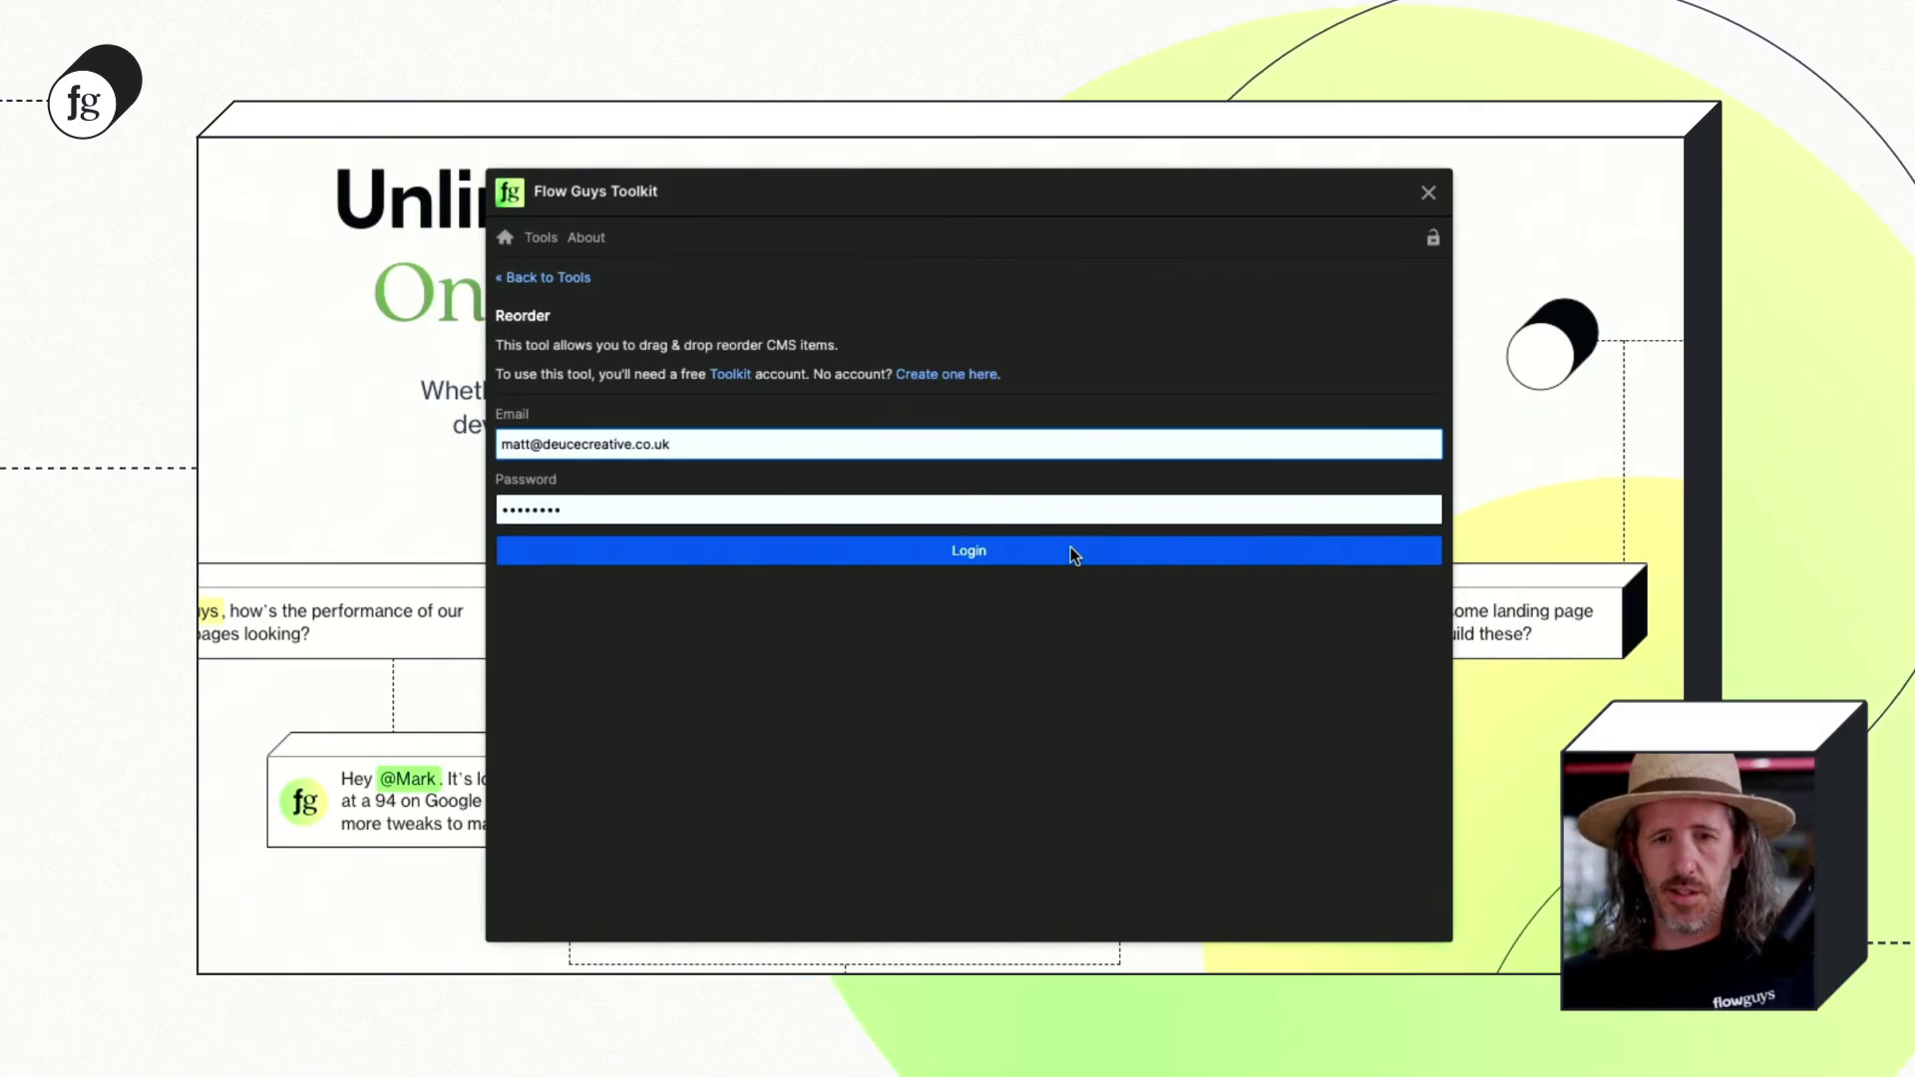
left_click(1018, 550)
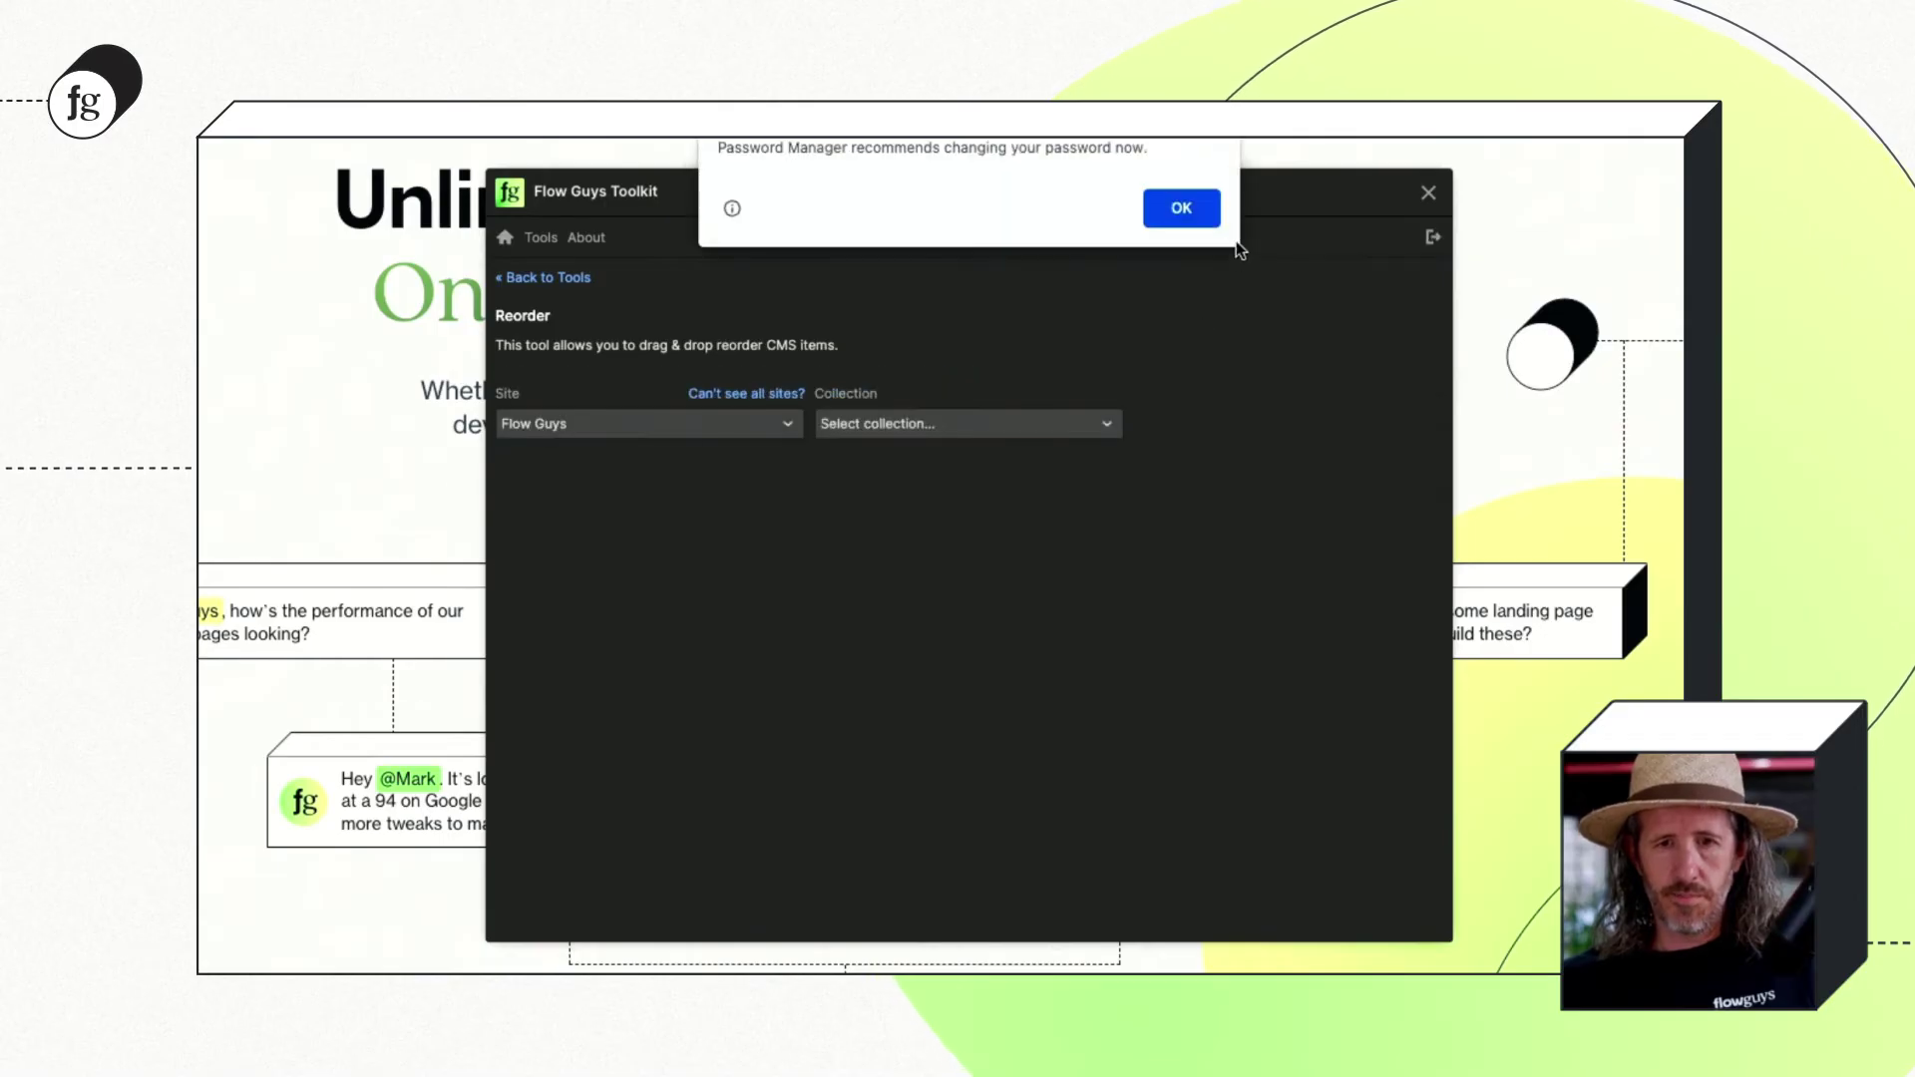
Dismiss the password alert, choose the FAQs collection, and open the Order Field dropdown.
left_click(1187, 209)
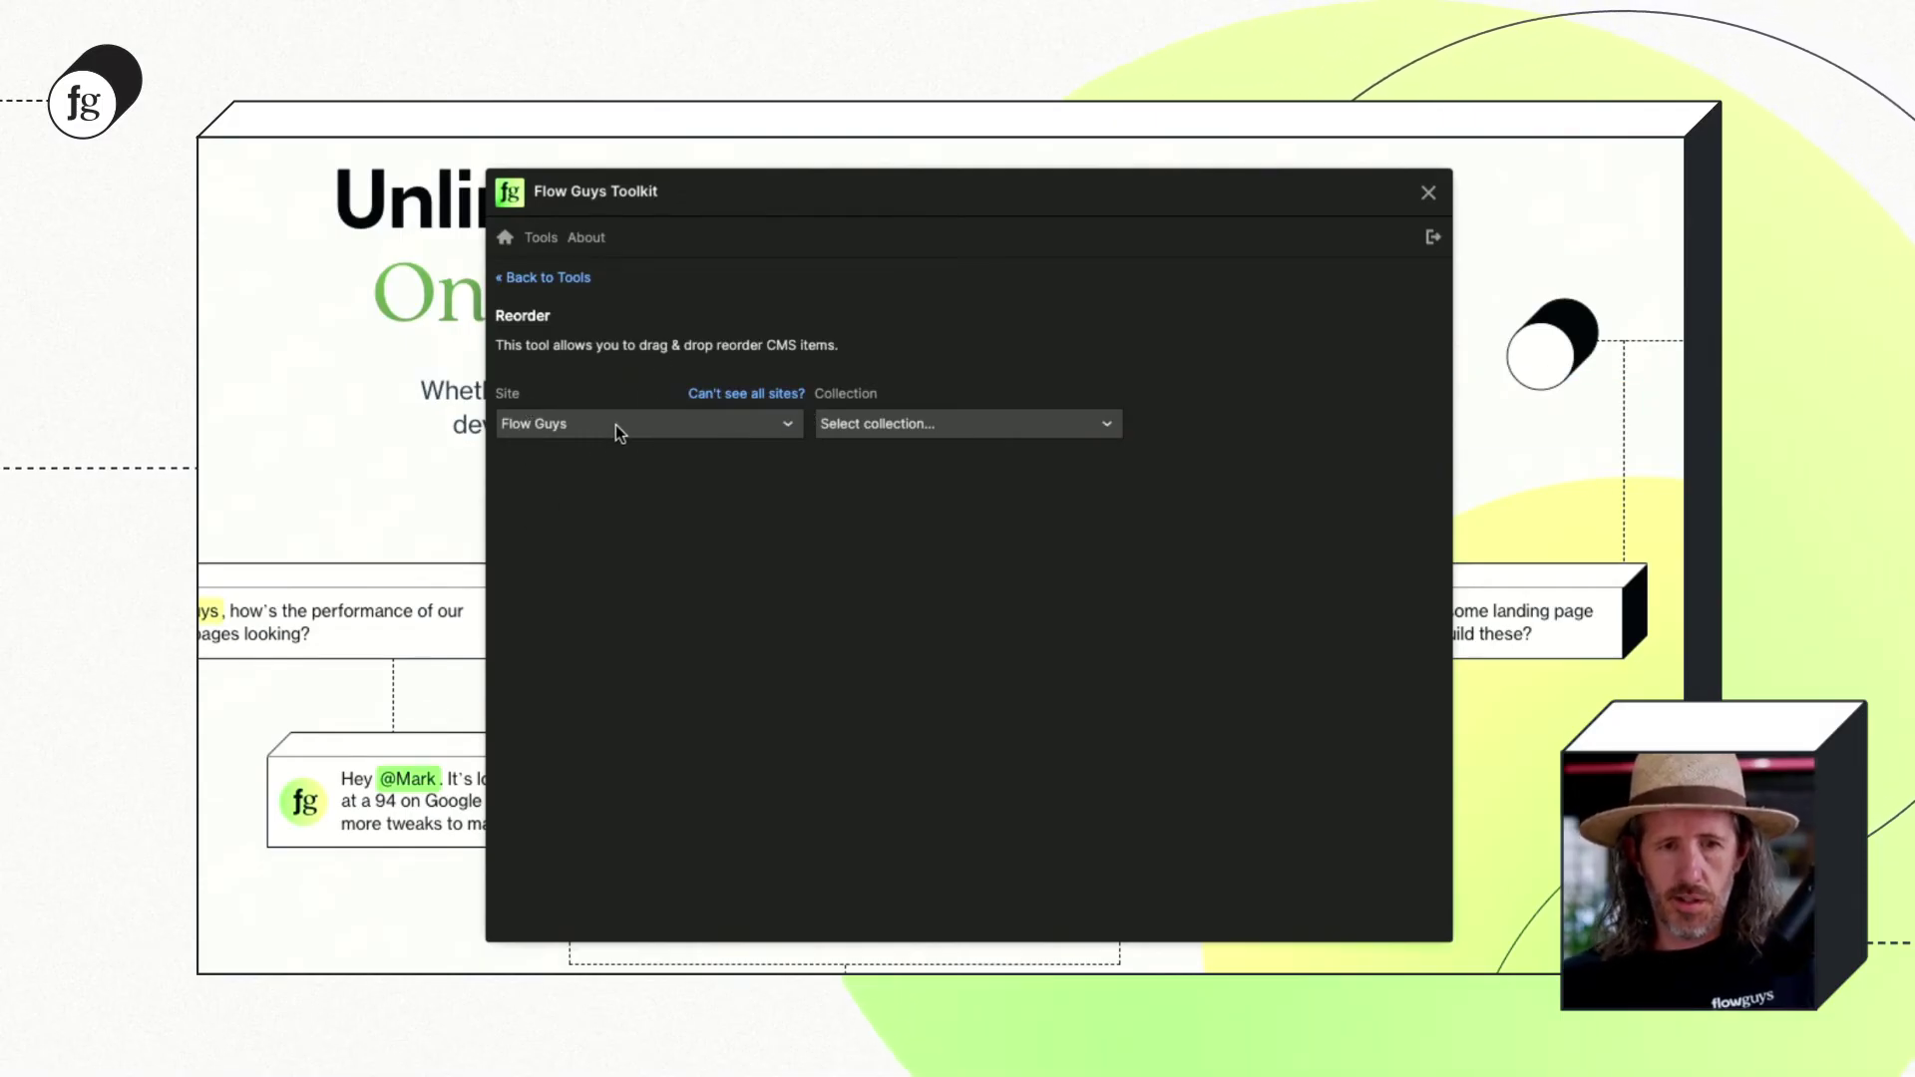
left_click(1006, 419)
left_click(1003, 451)
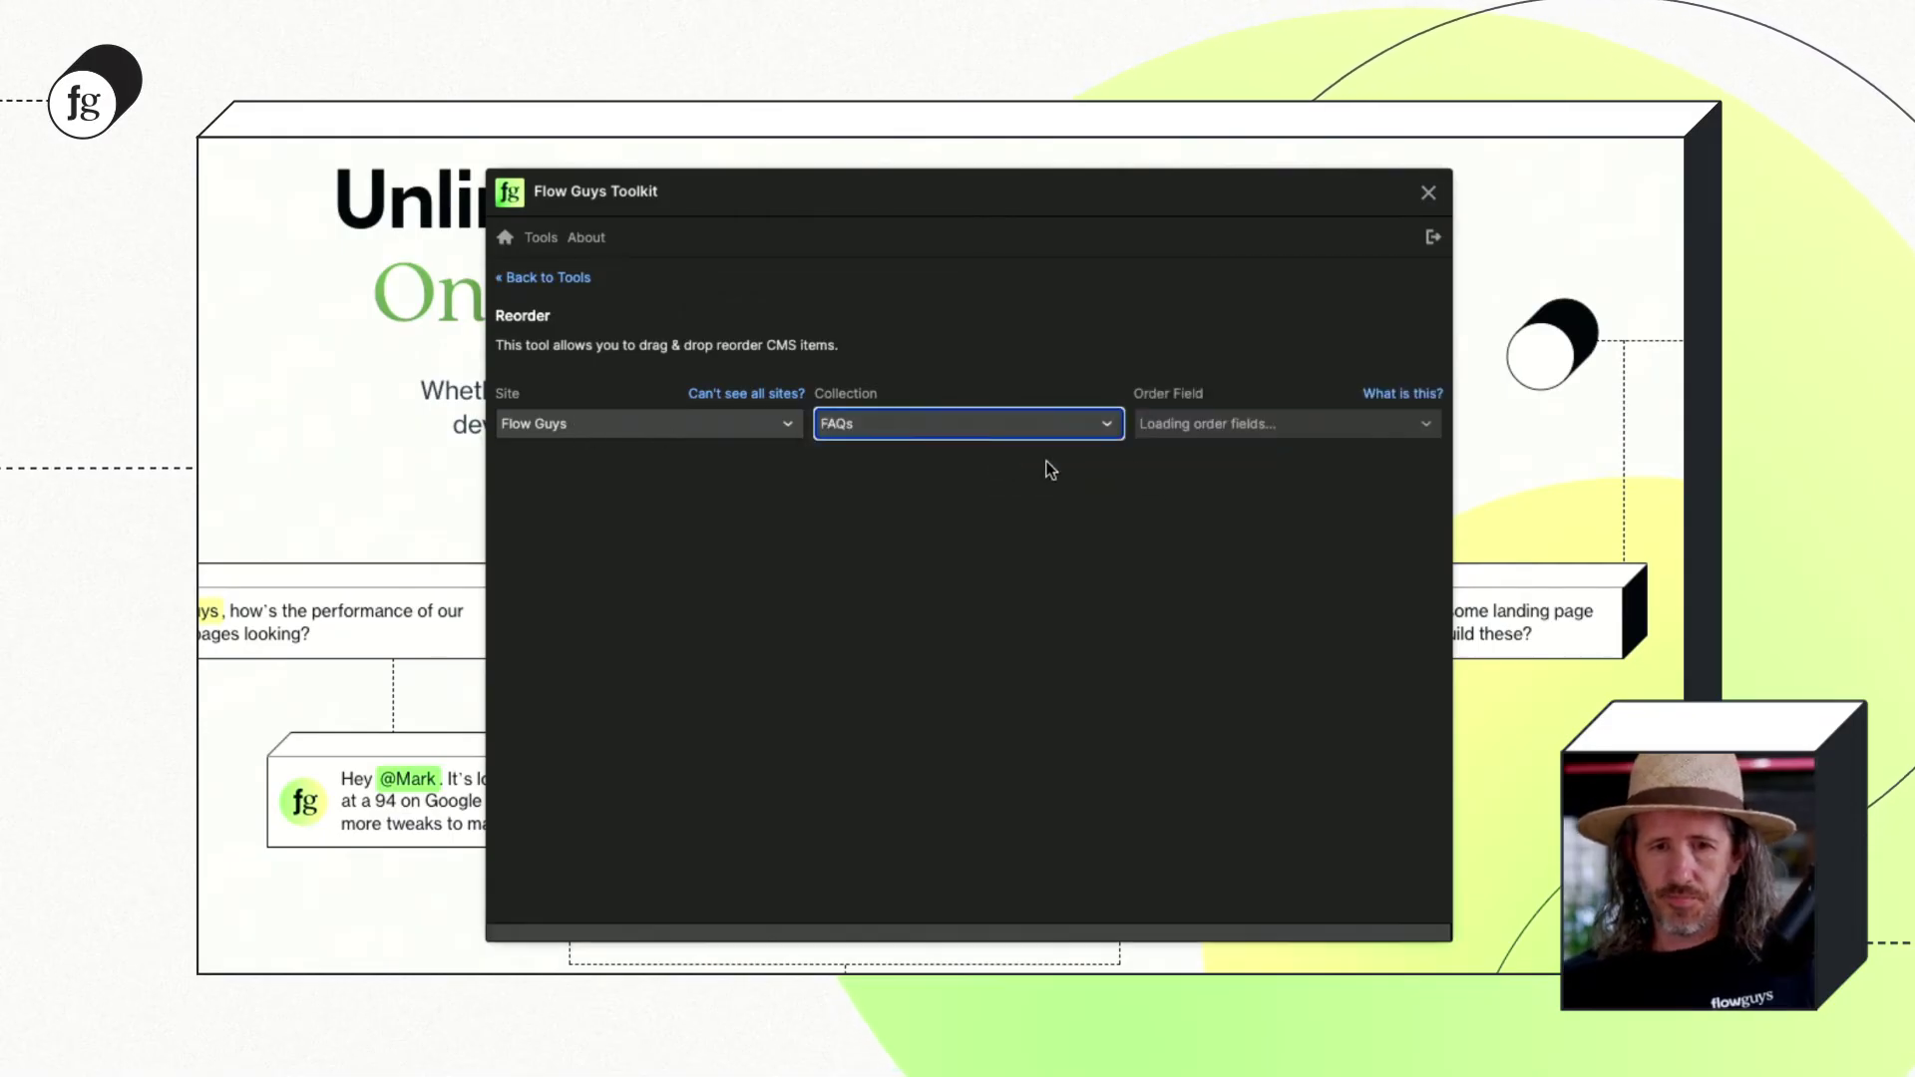
left_click(1295, 423)
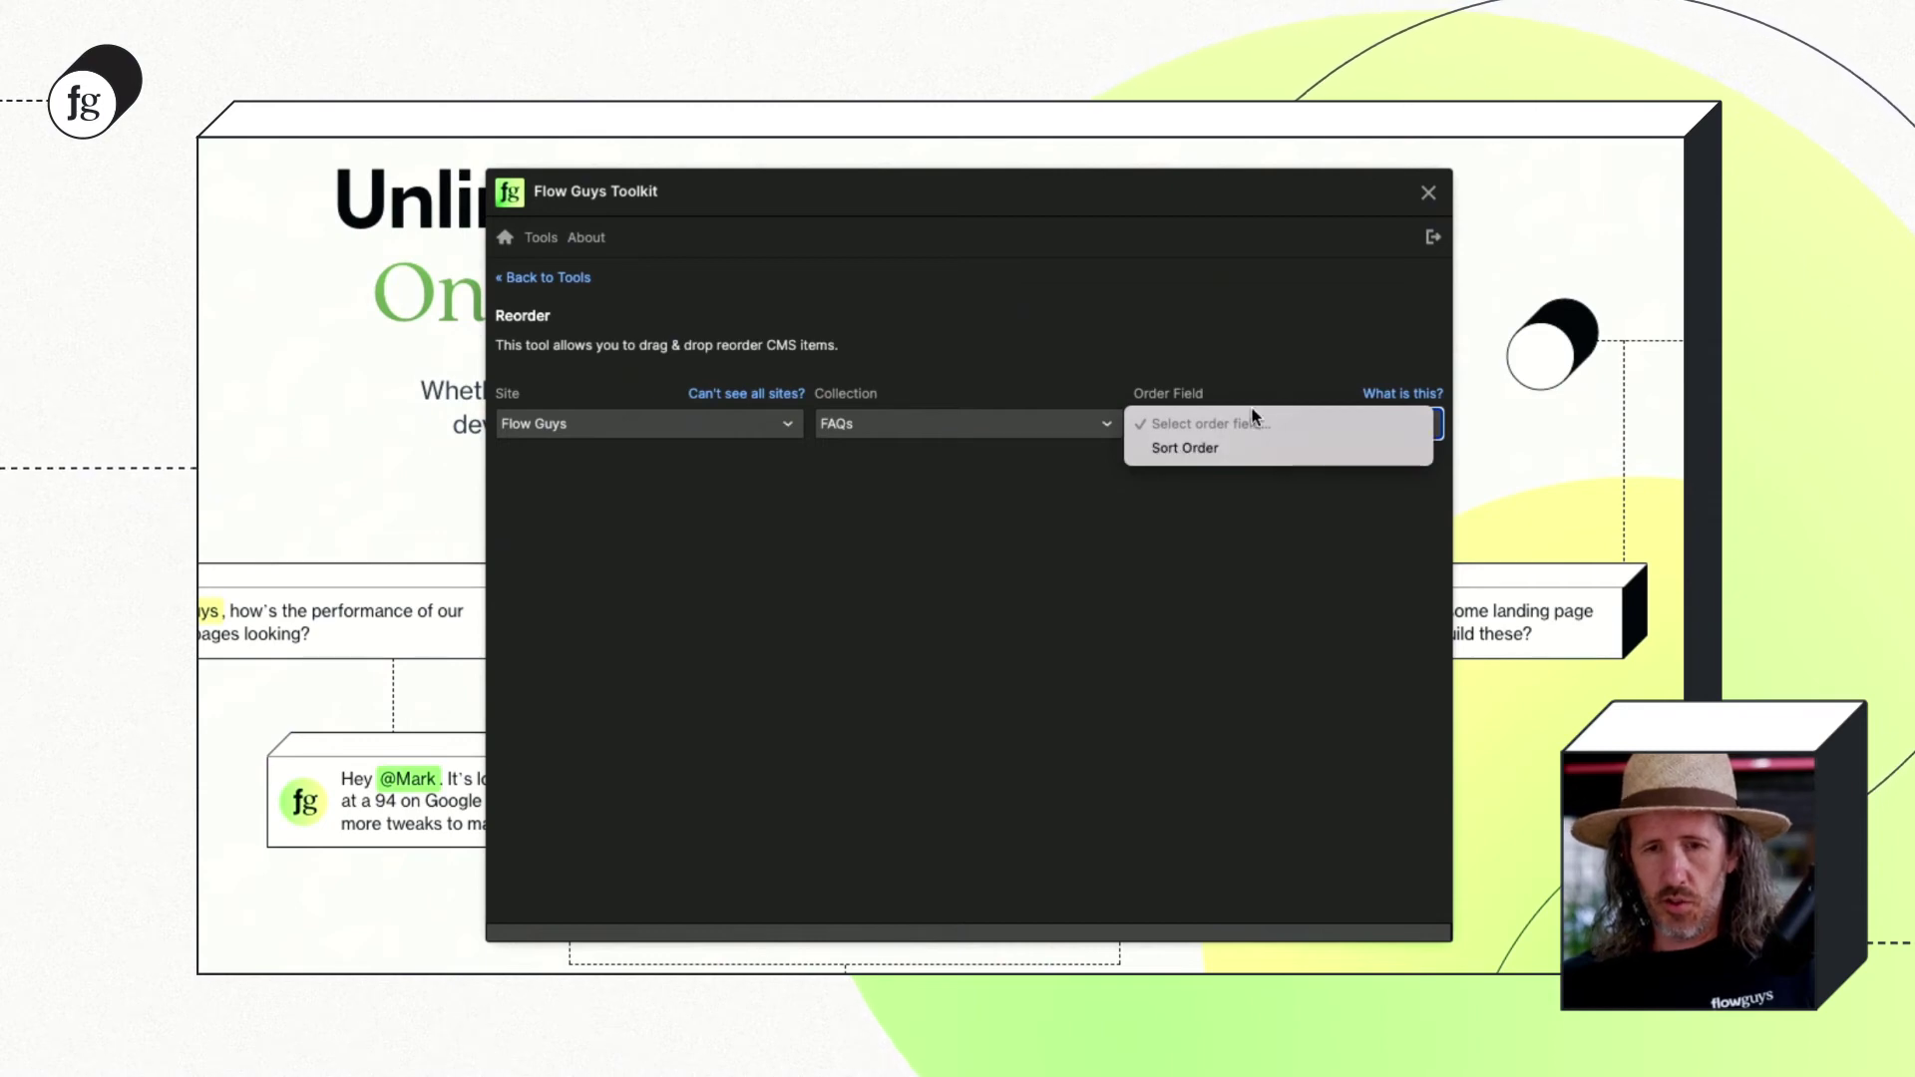
left_click(1294, 374)
mouse_move(1397, 399)
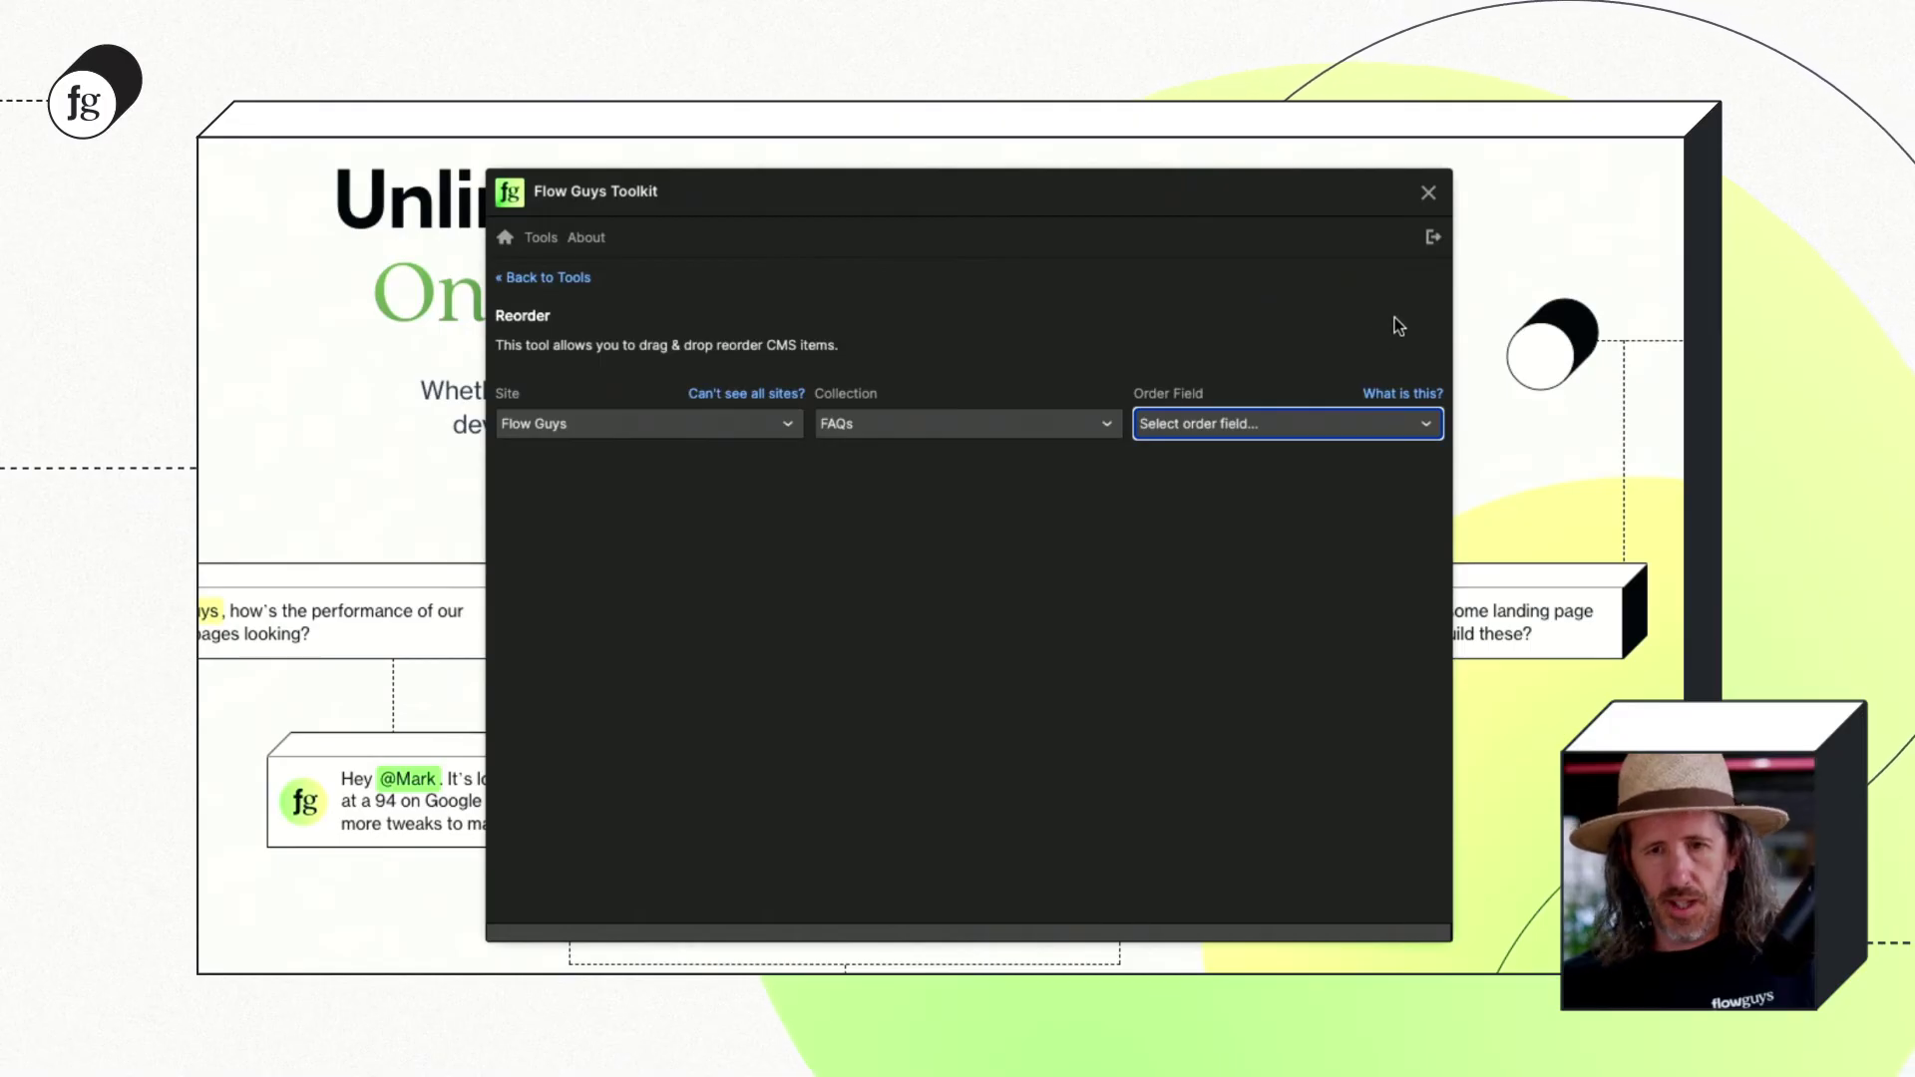
left_click(1297, 431)
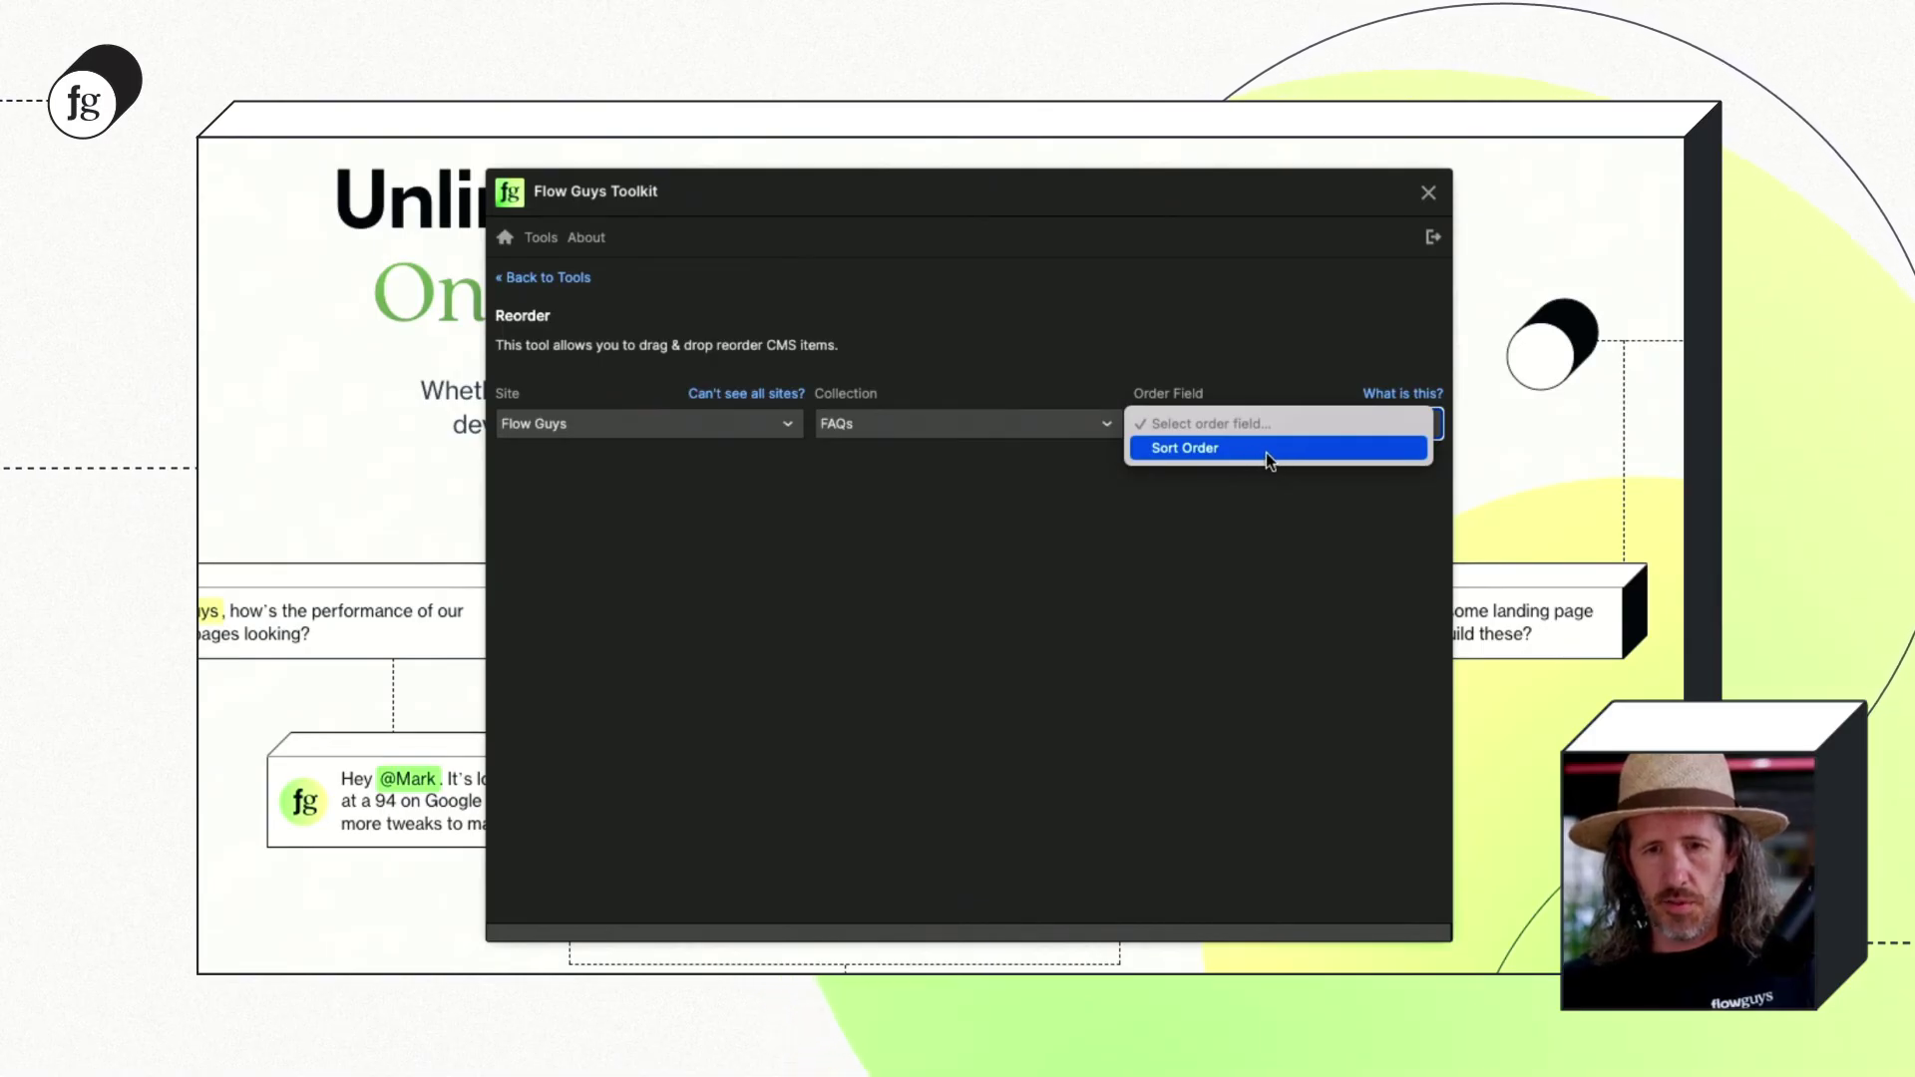
Order by Sort Order and drag FAQs, moving billing up and 'How quickly can you get going?' to eighth.
left_click(1265, 452)
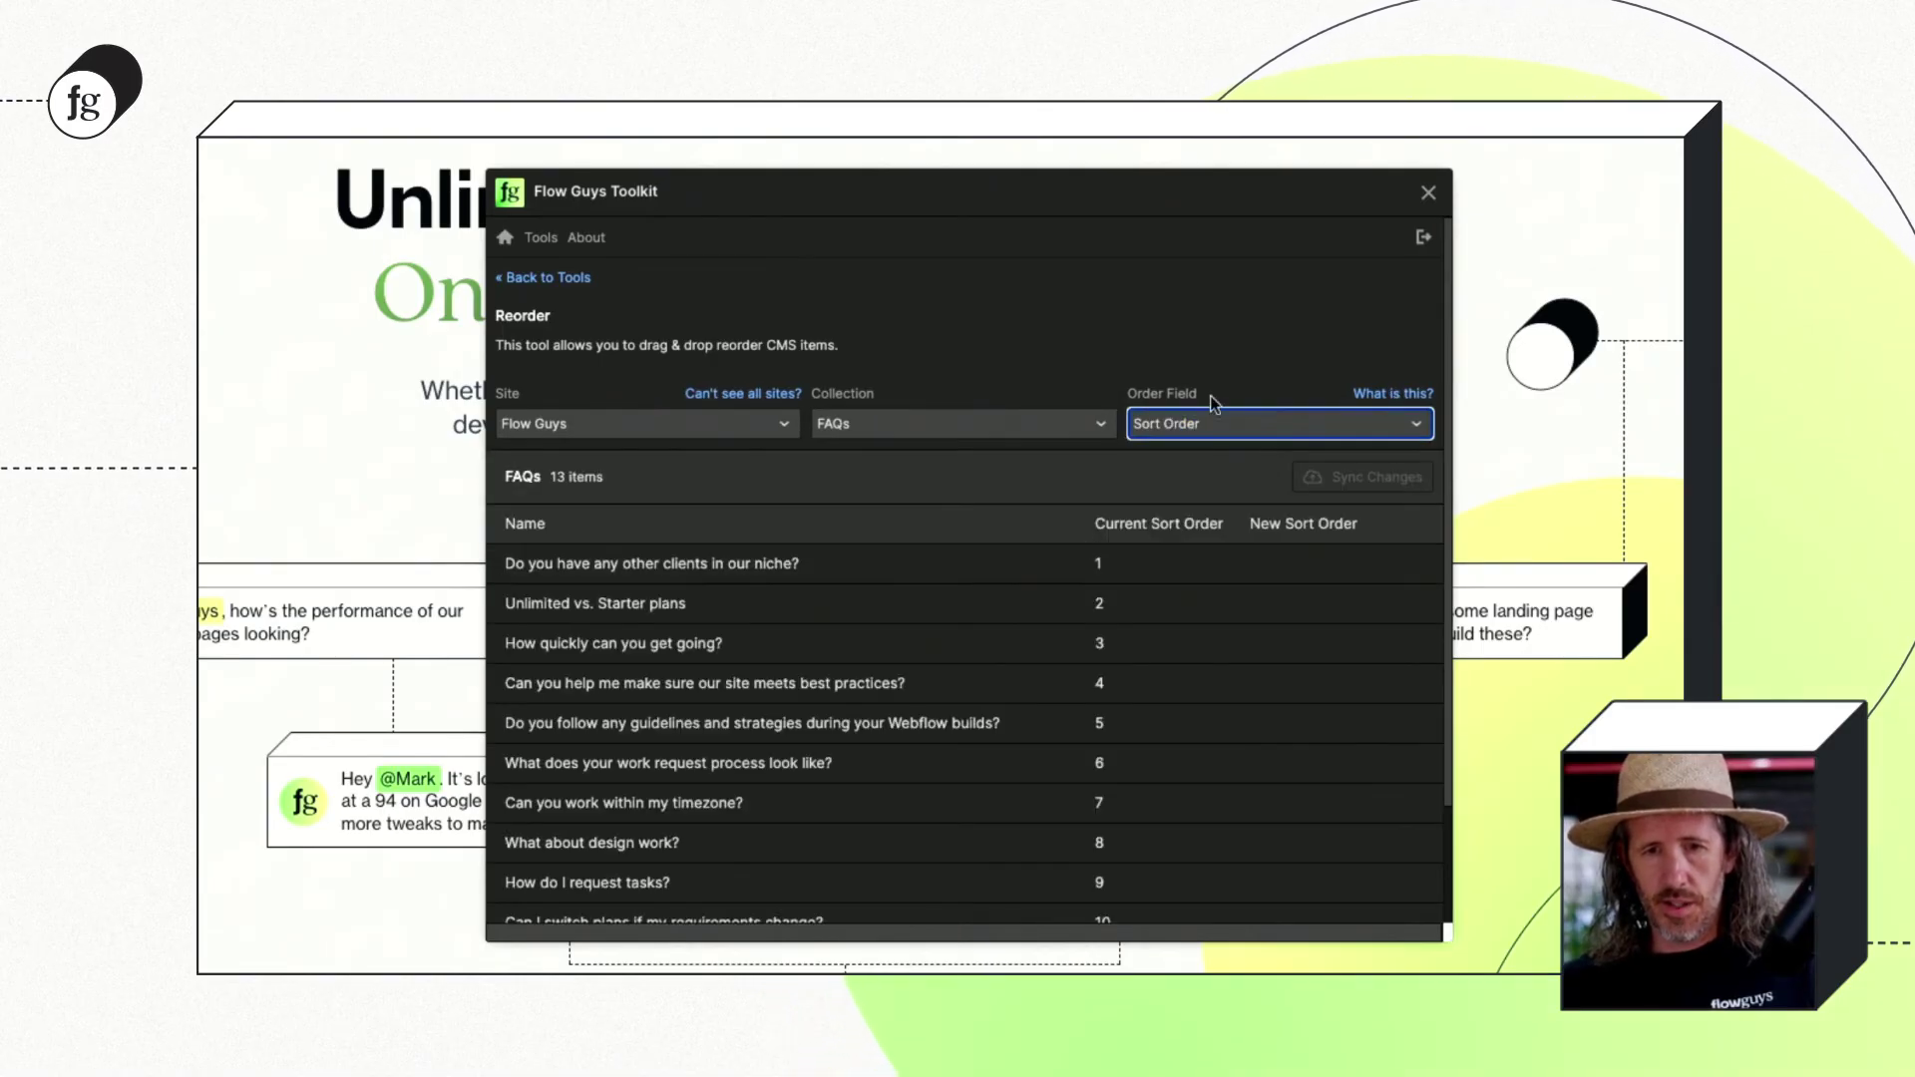
scroll(881, 548, "down", 3)
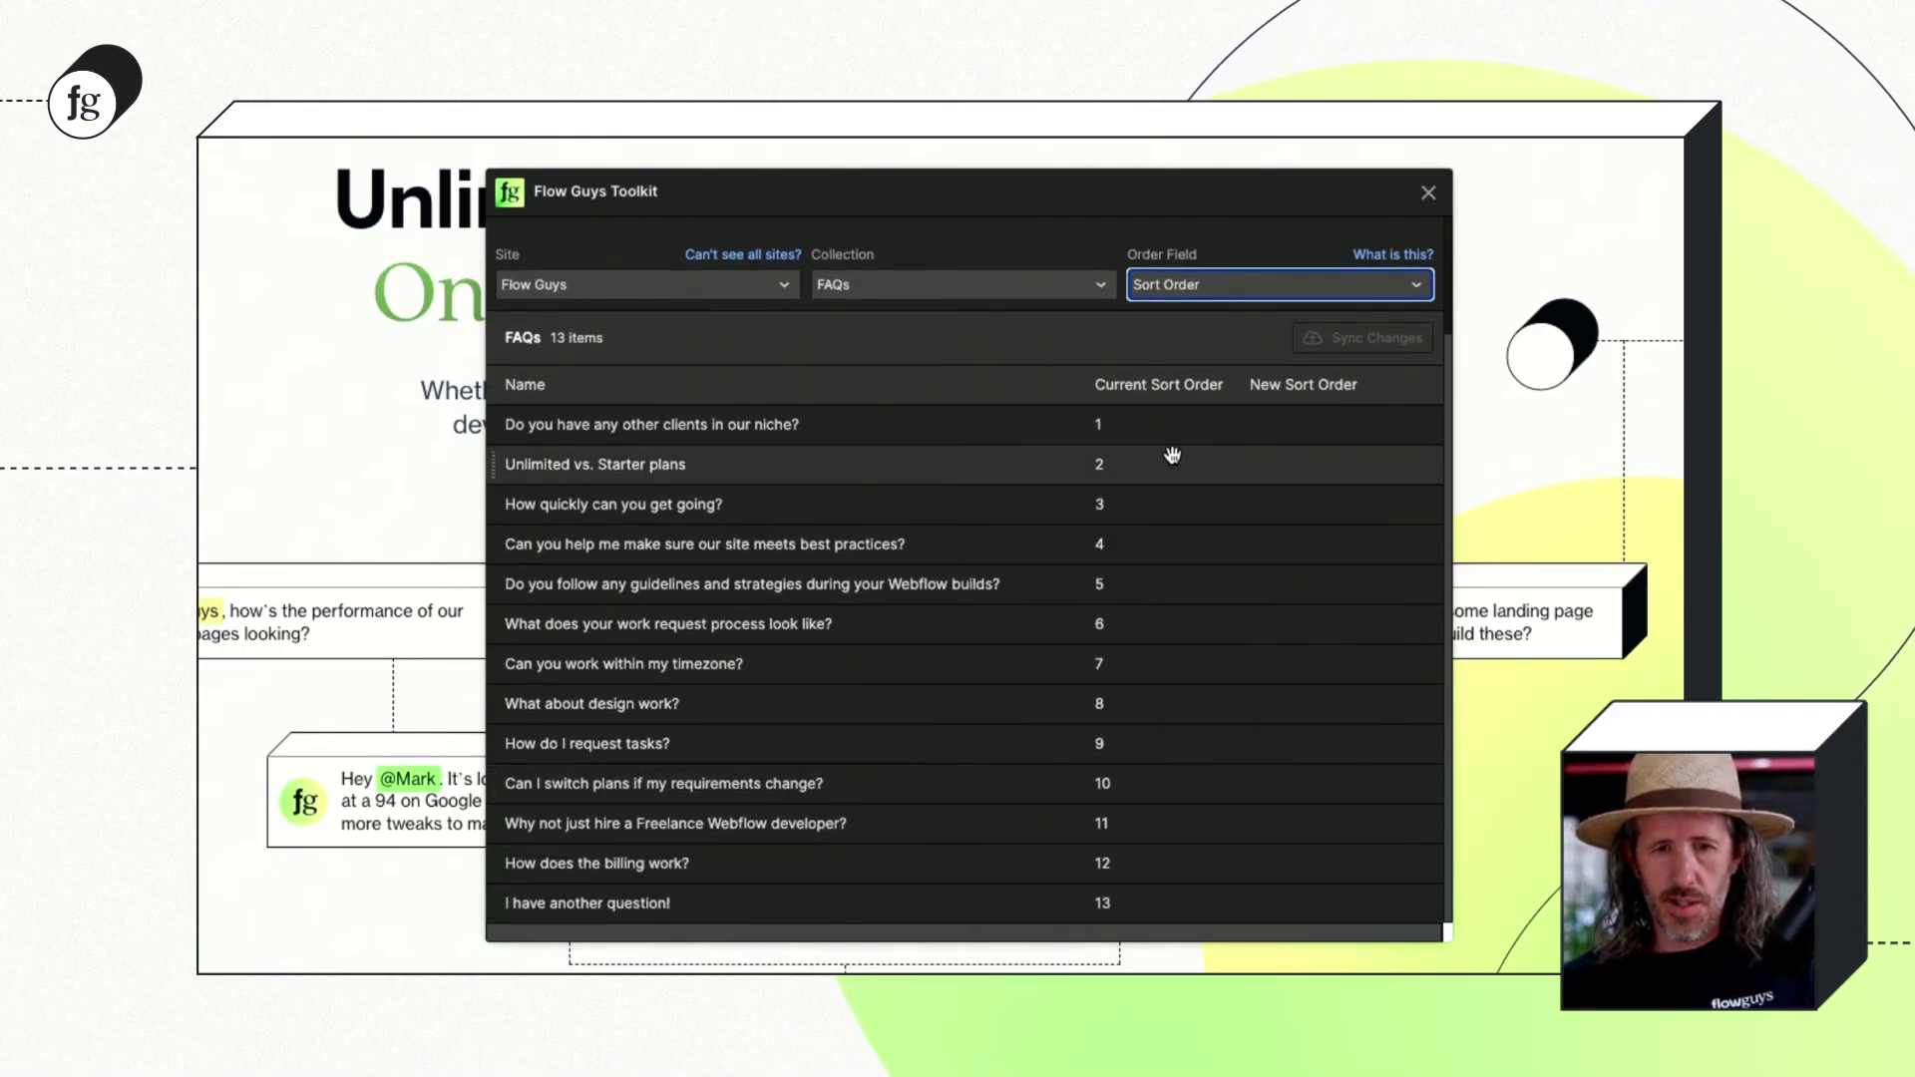
left_click_drag(1292, 504, 1297, 703)
left_click_drag(1324, 863, 1296, 624)
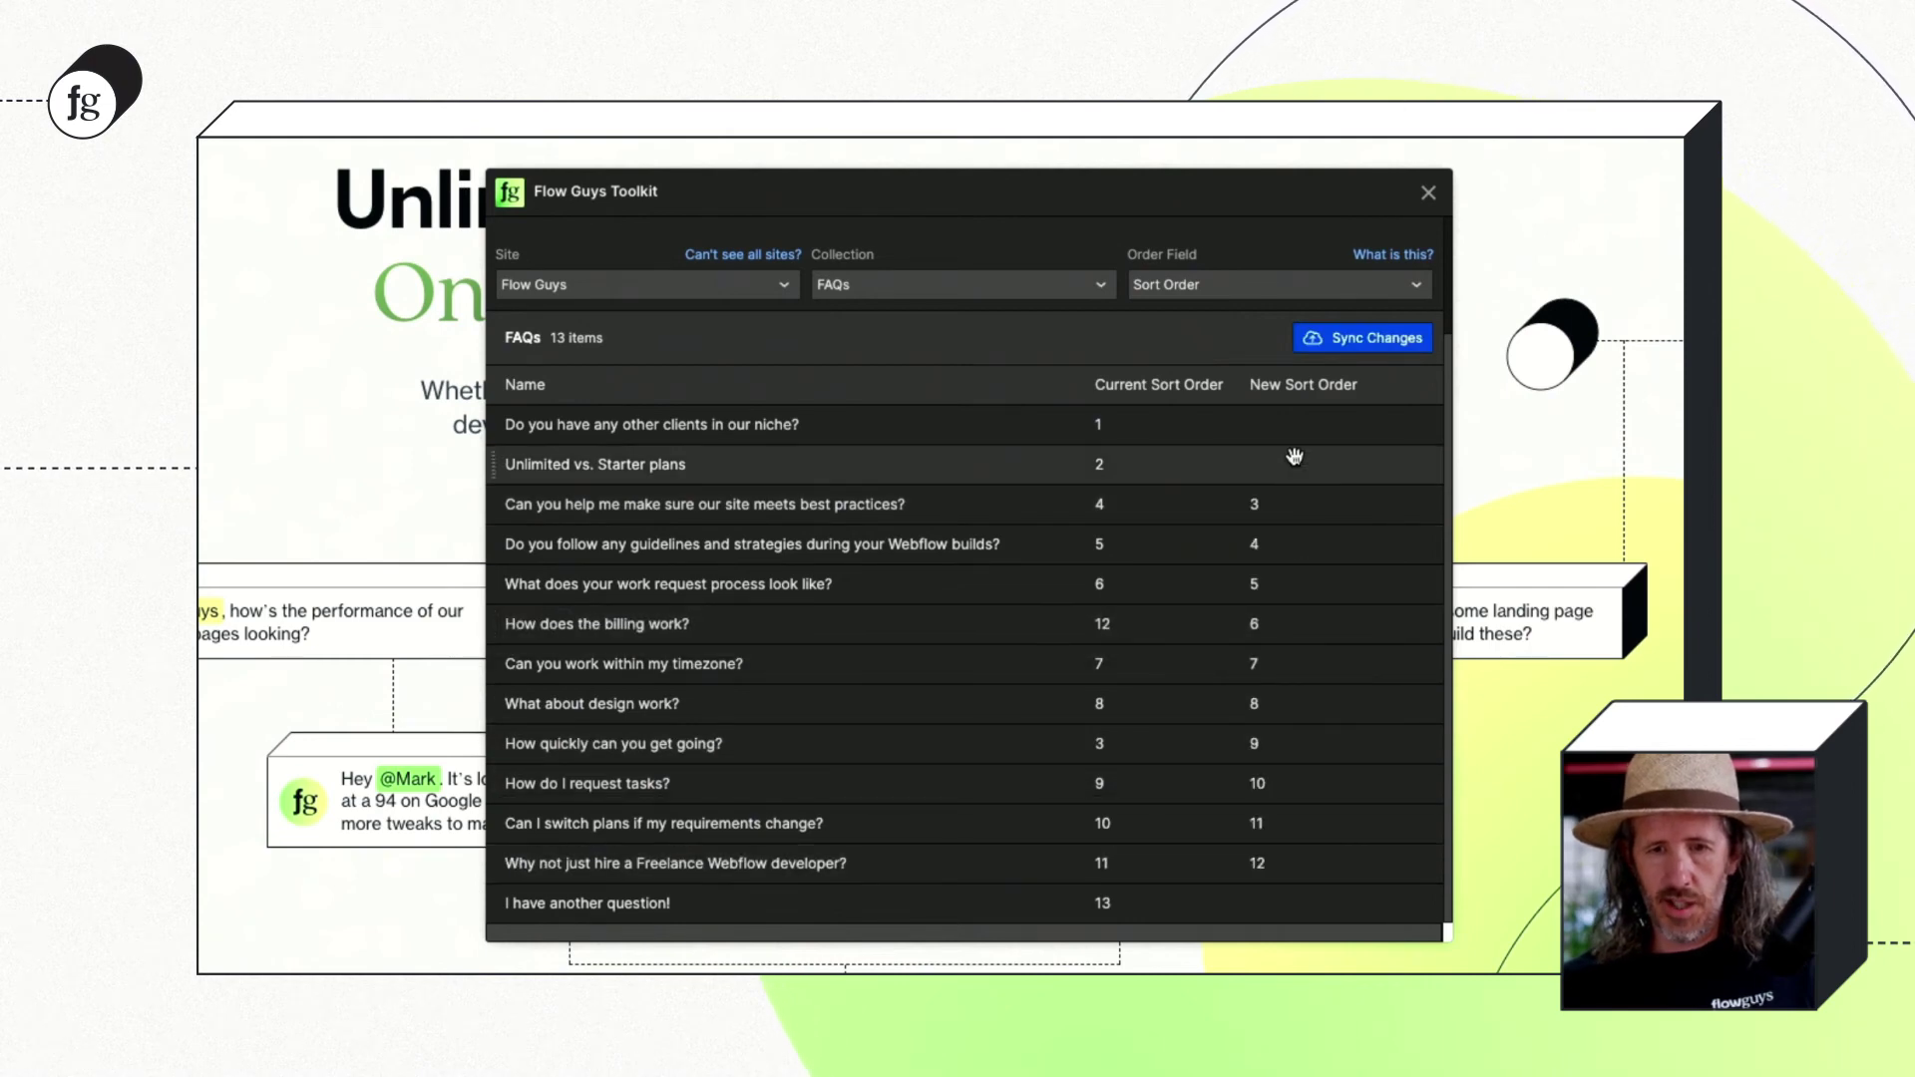
left_click_drag(1294, 462, 1311, 663)
left_click_drag(1313, 543, 1312, 663)
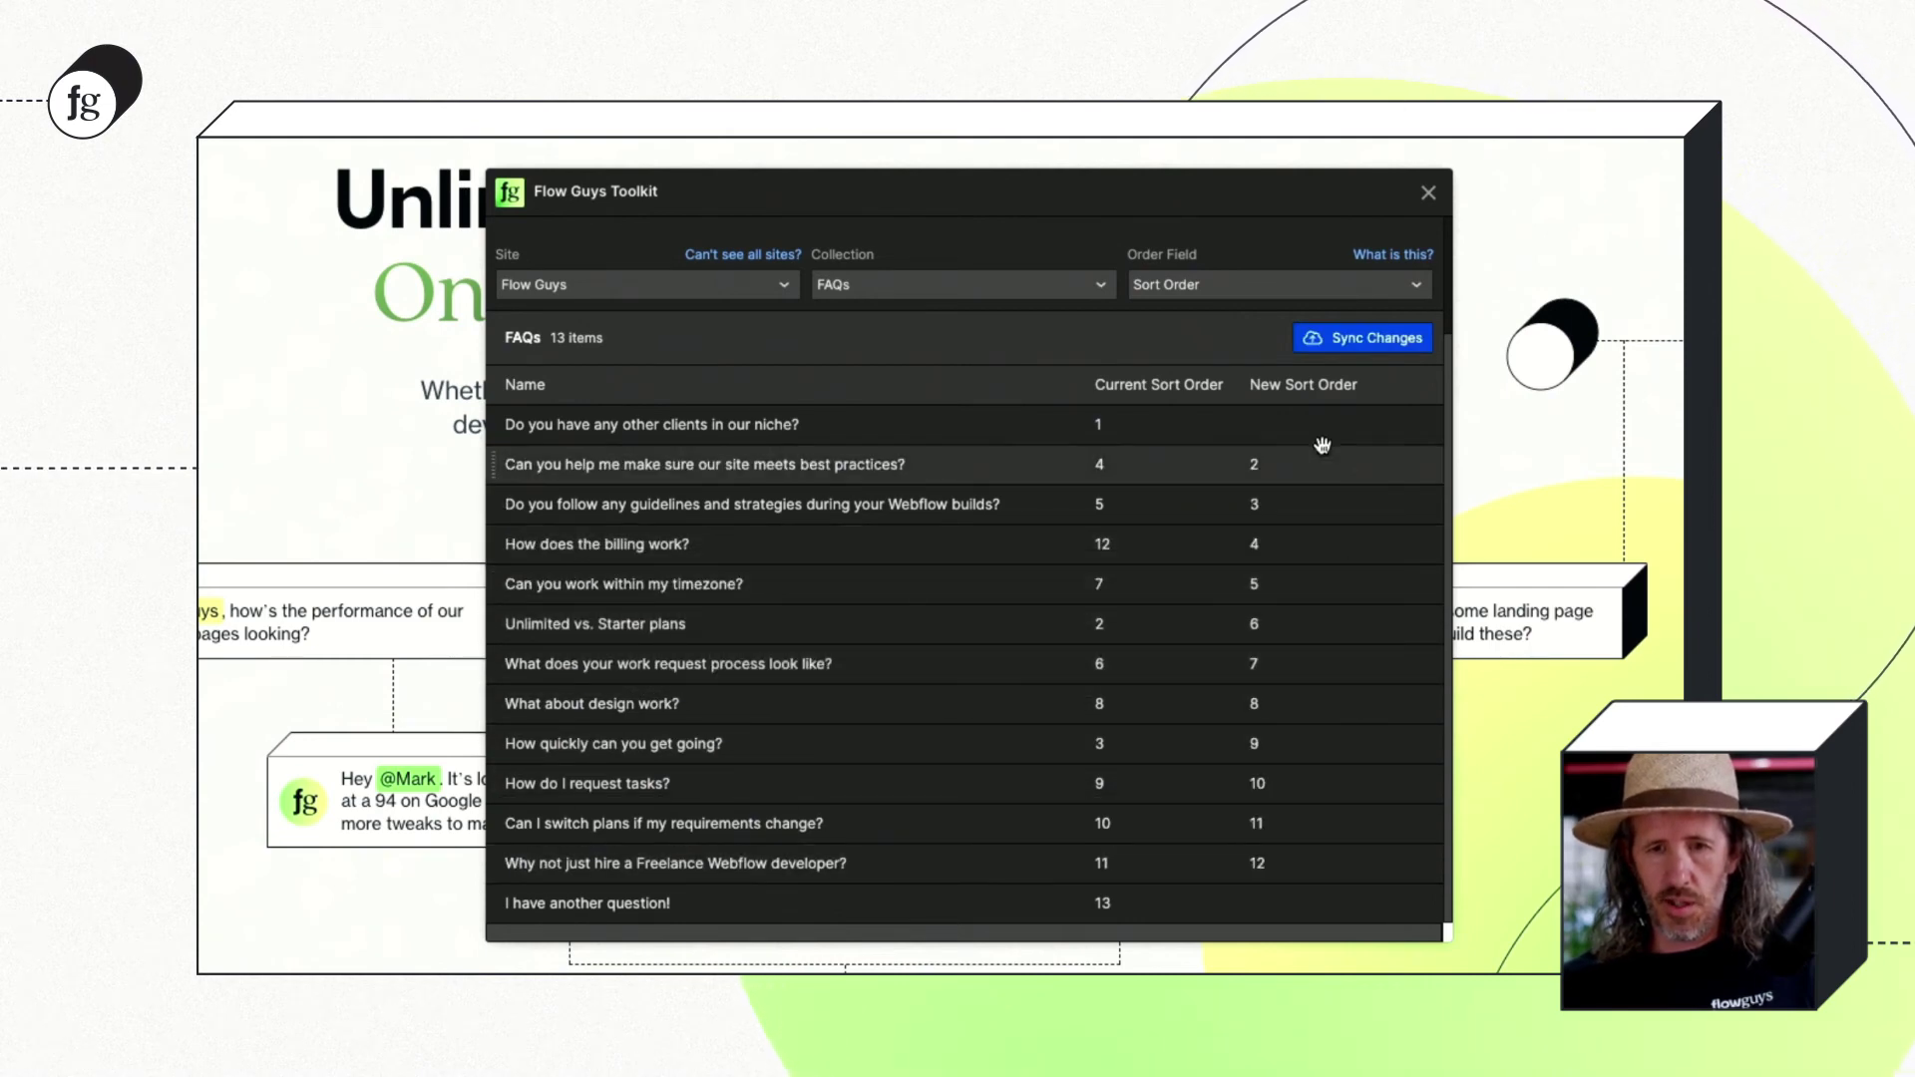
left_click_drag(1321, 462, 1322, 624)
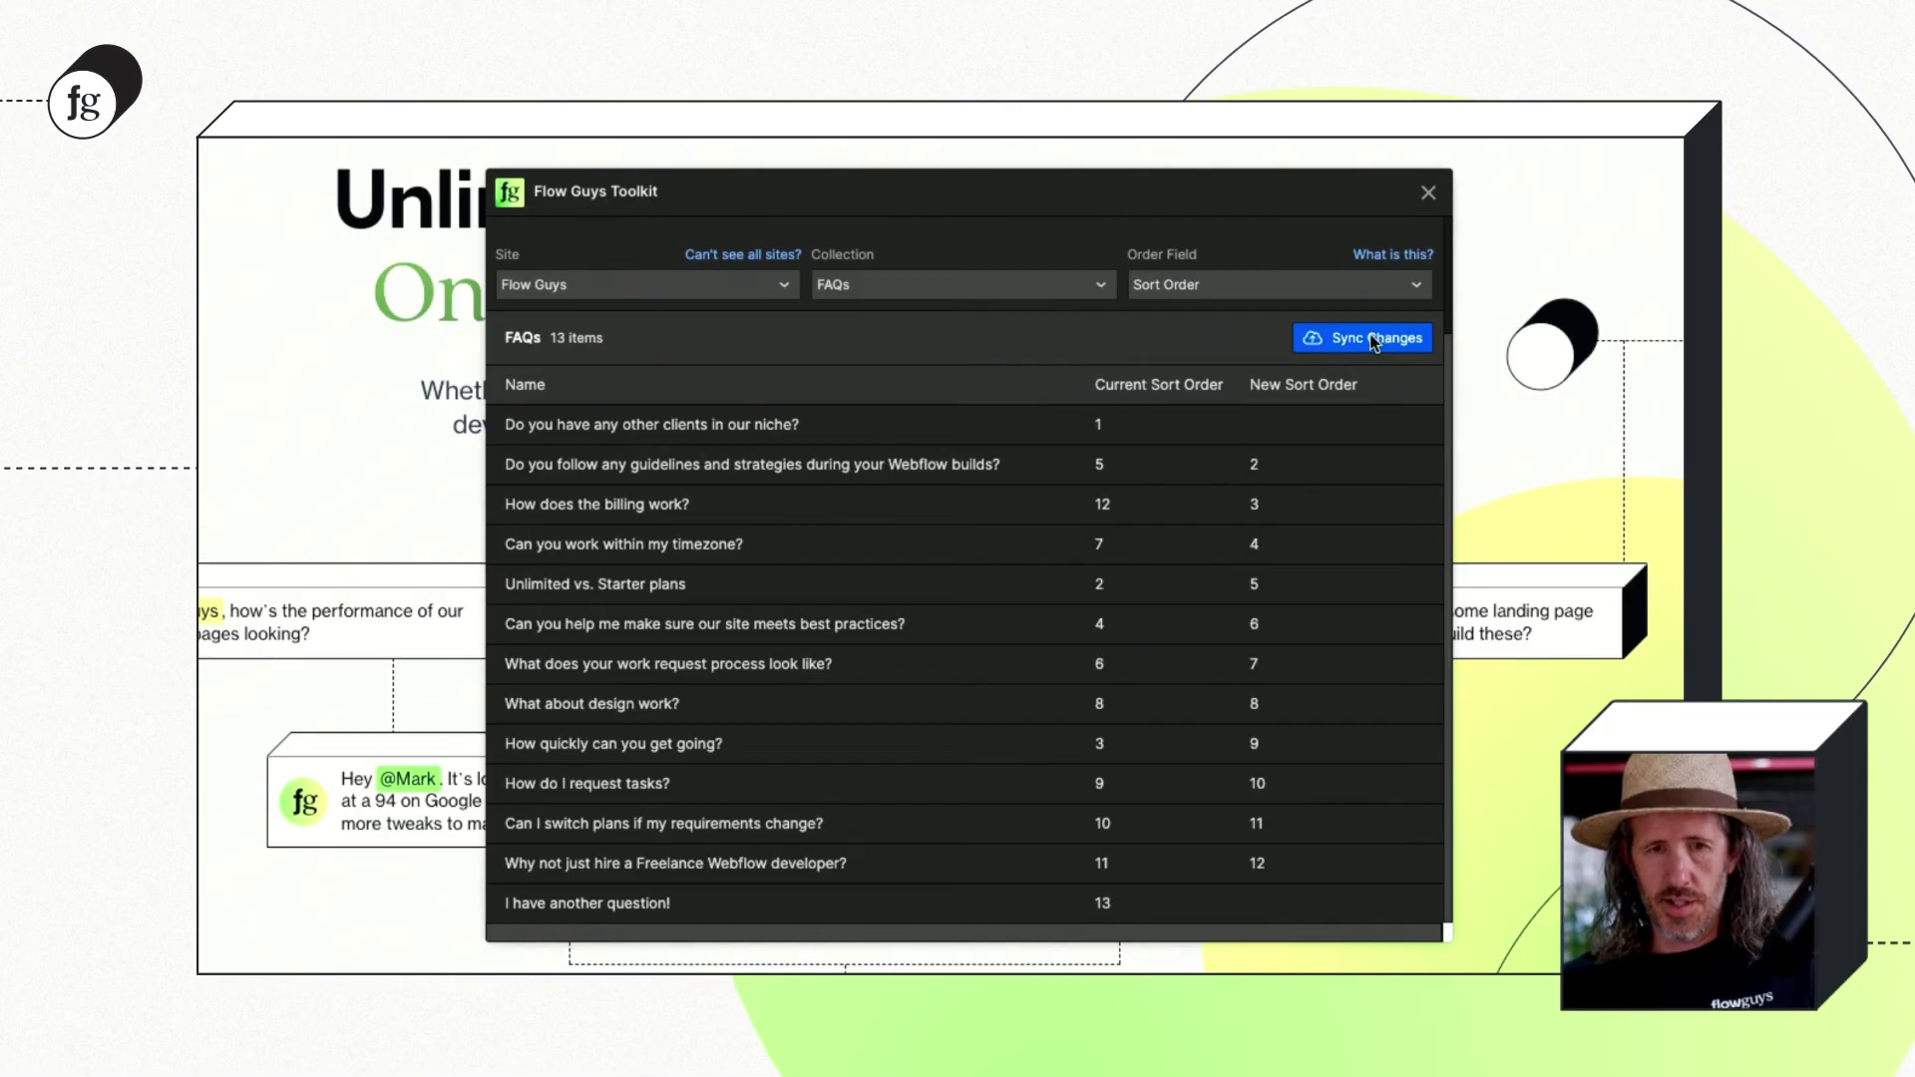
Sync the new FAQ order to the CMS.
left_click(1374, 344)
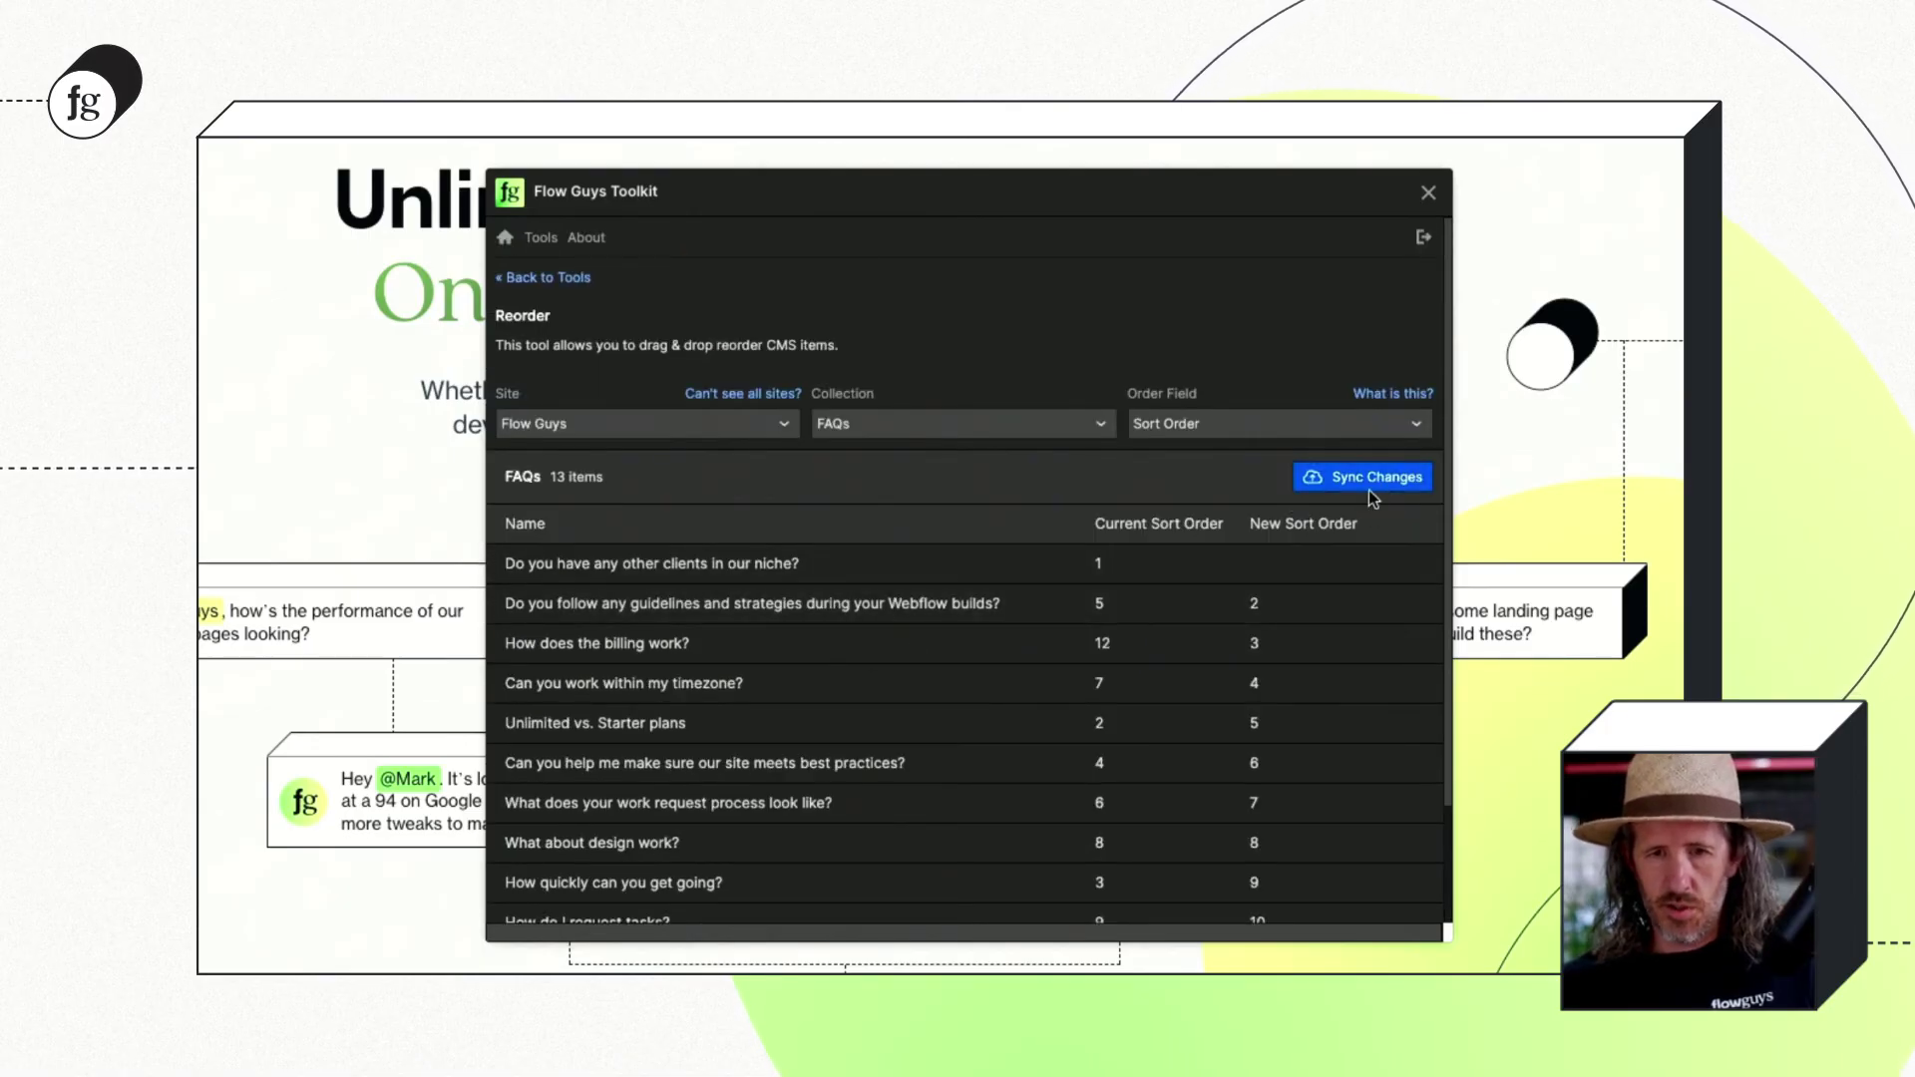
left_click(1369, 491)
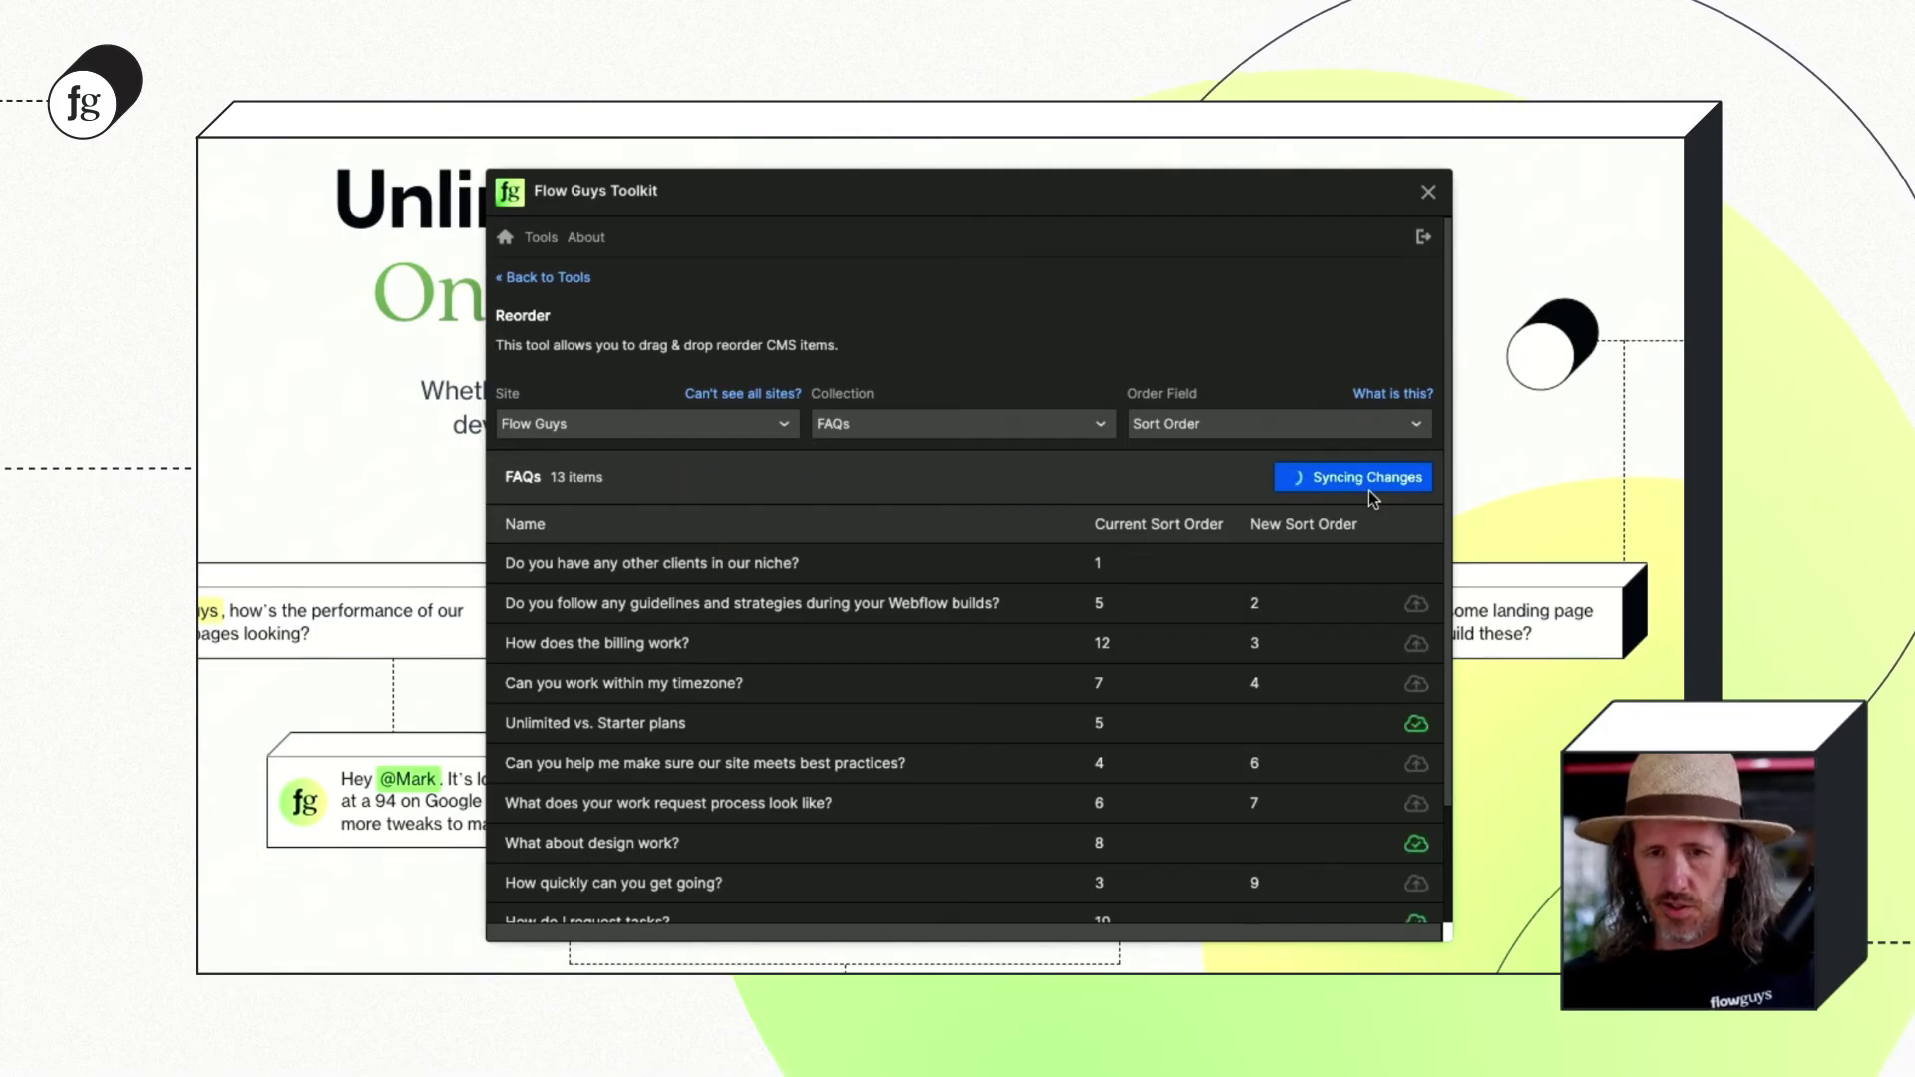
scroll(1287, 599, "down", 2)
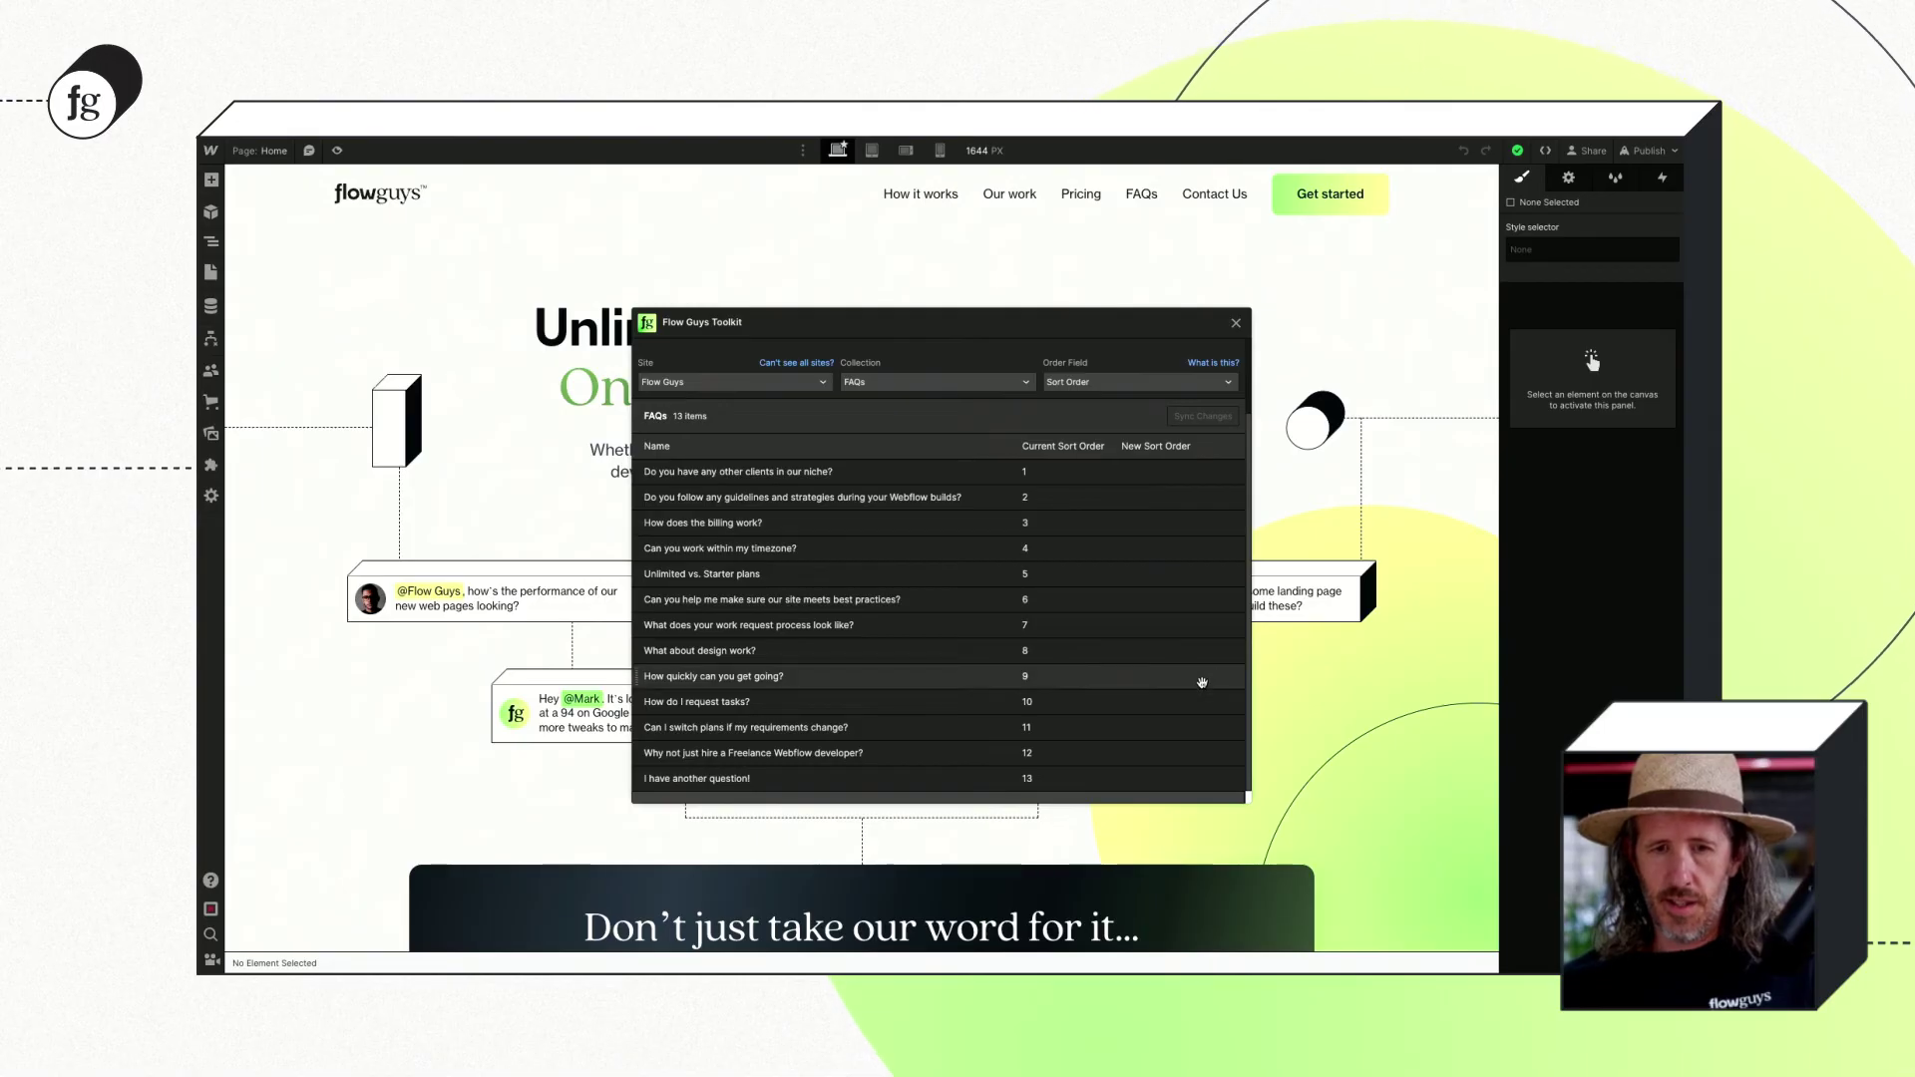
Close the Flow Guys Toolkit window.
scroll(1297, 703, "down", 10)
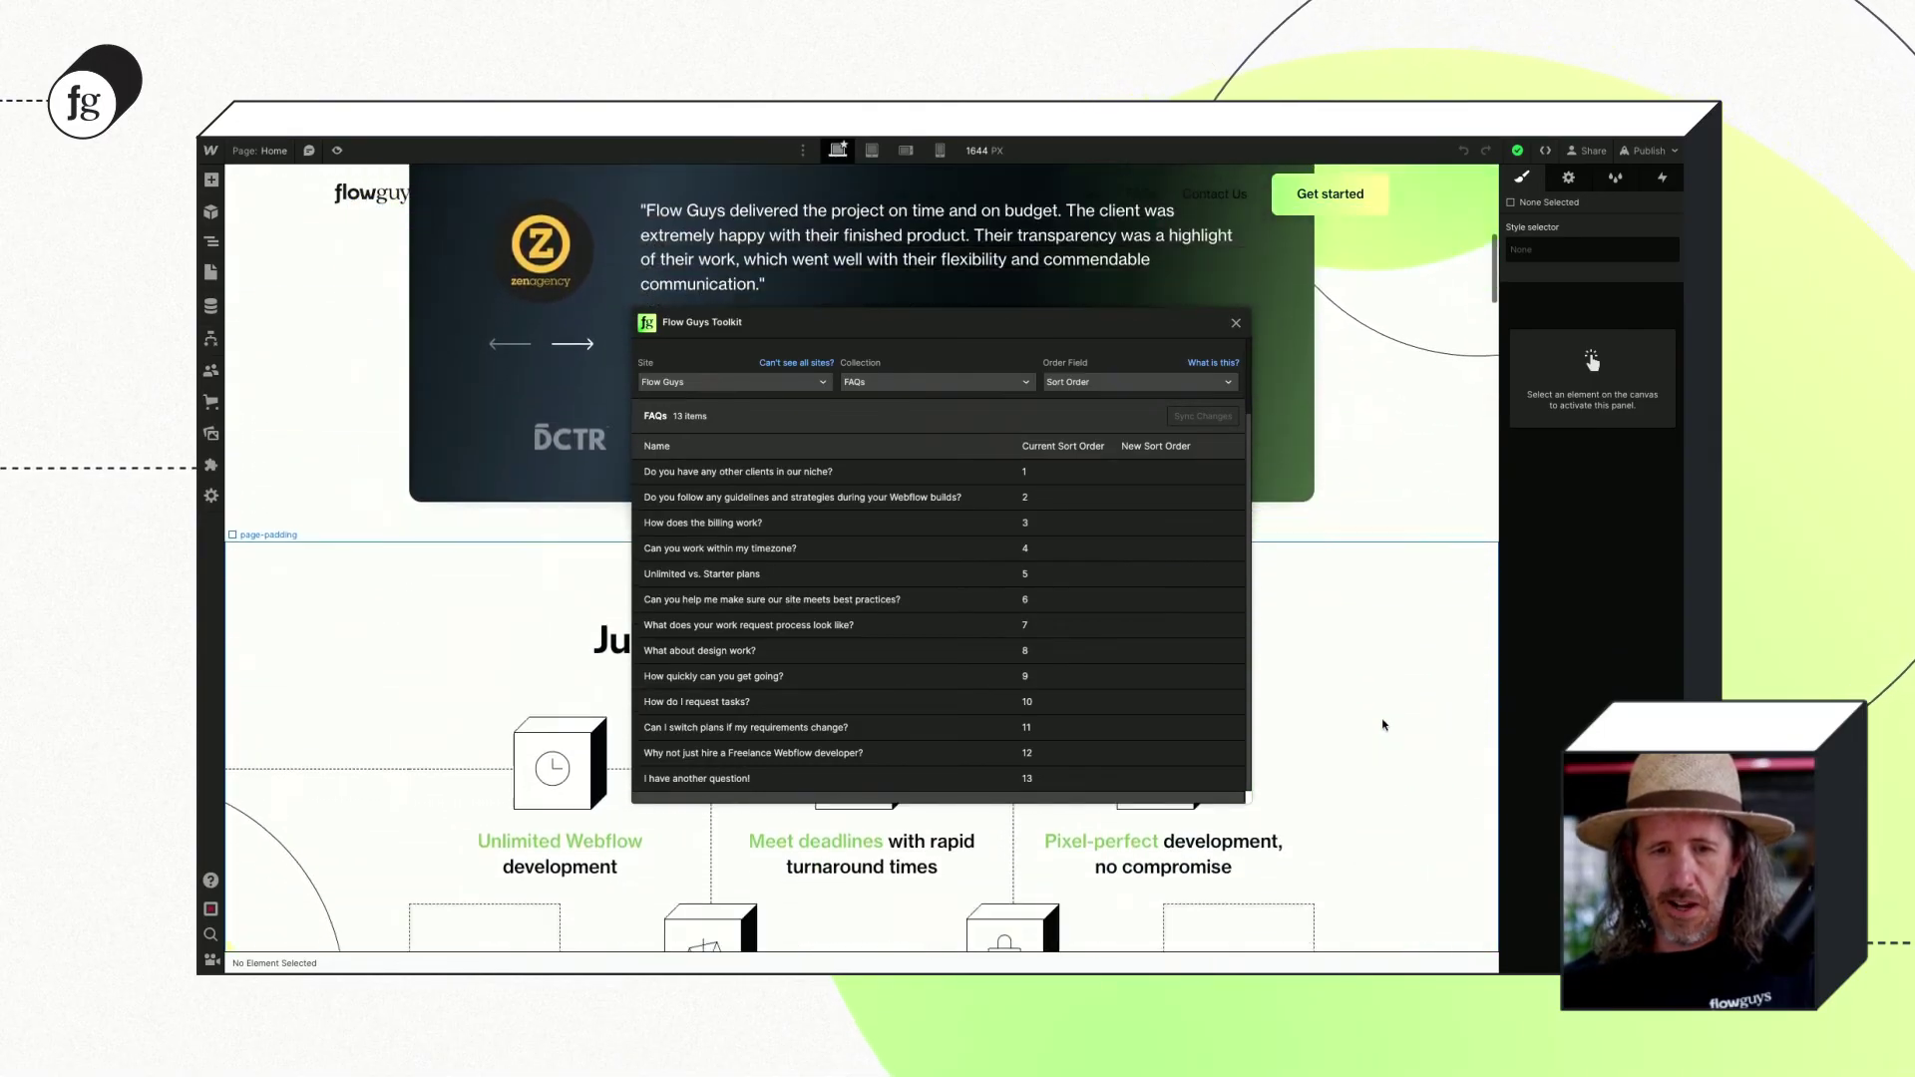
scroll(1382, 725, "down", 10)
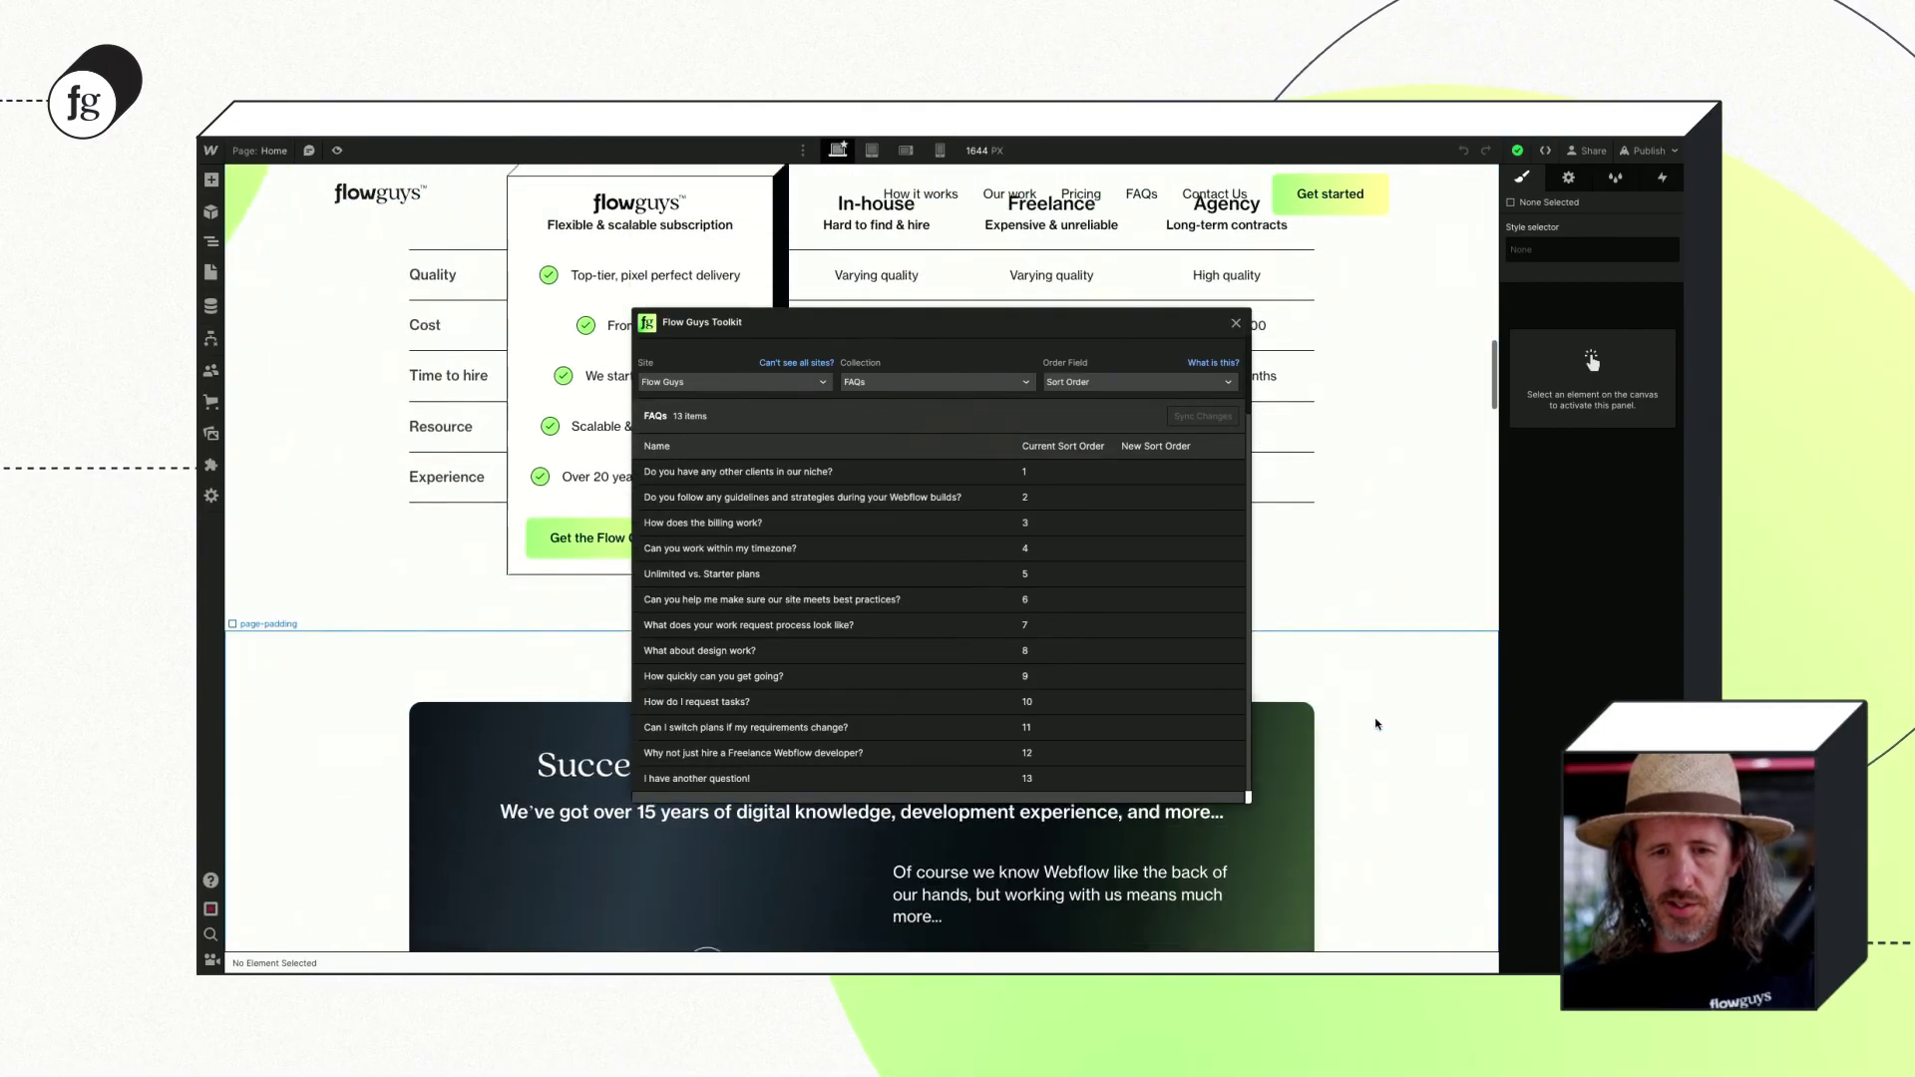
scroll(1378, 725, "down", 10)
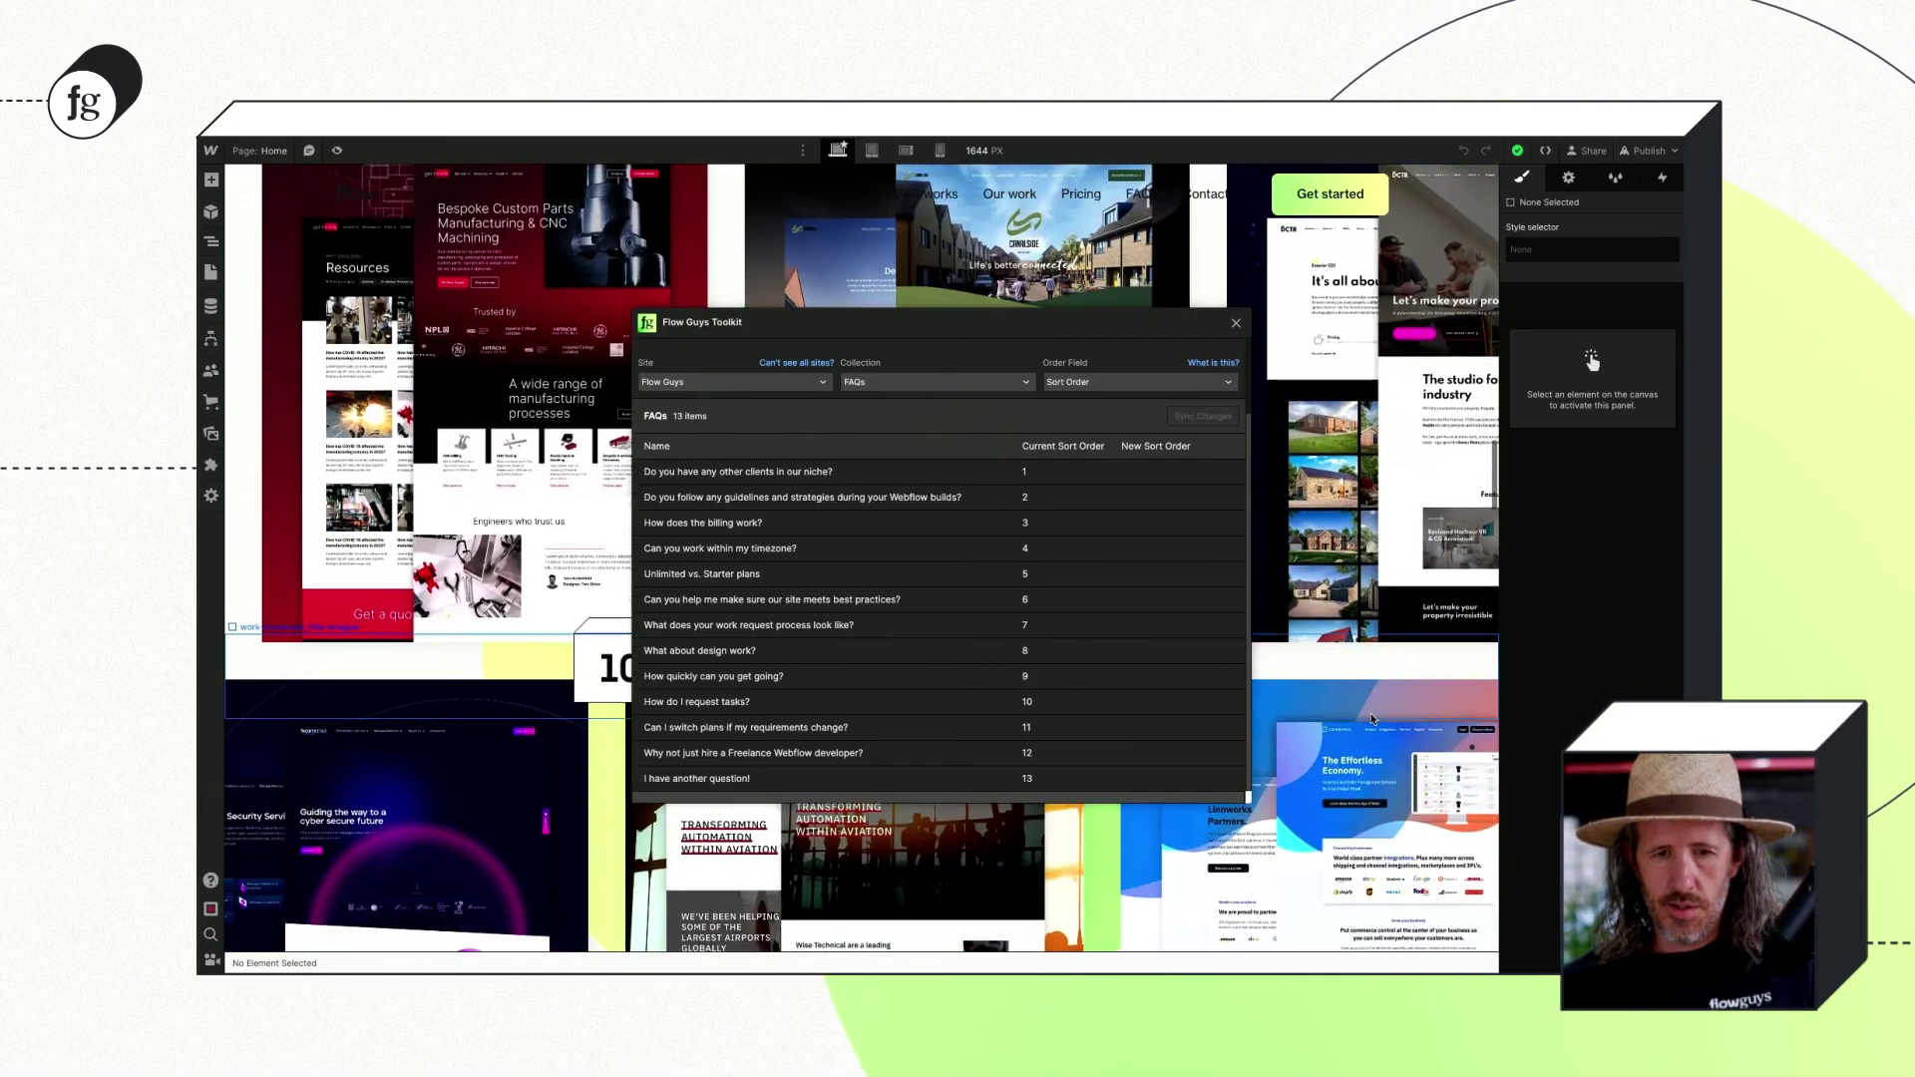
scroll(1373, 718, "down", 5)
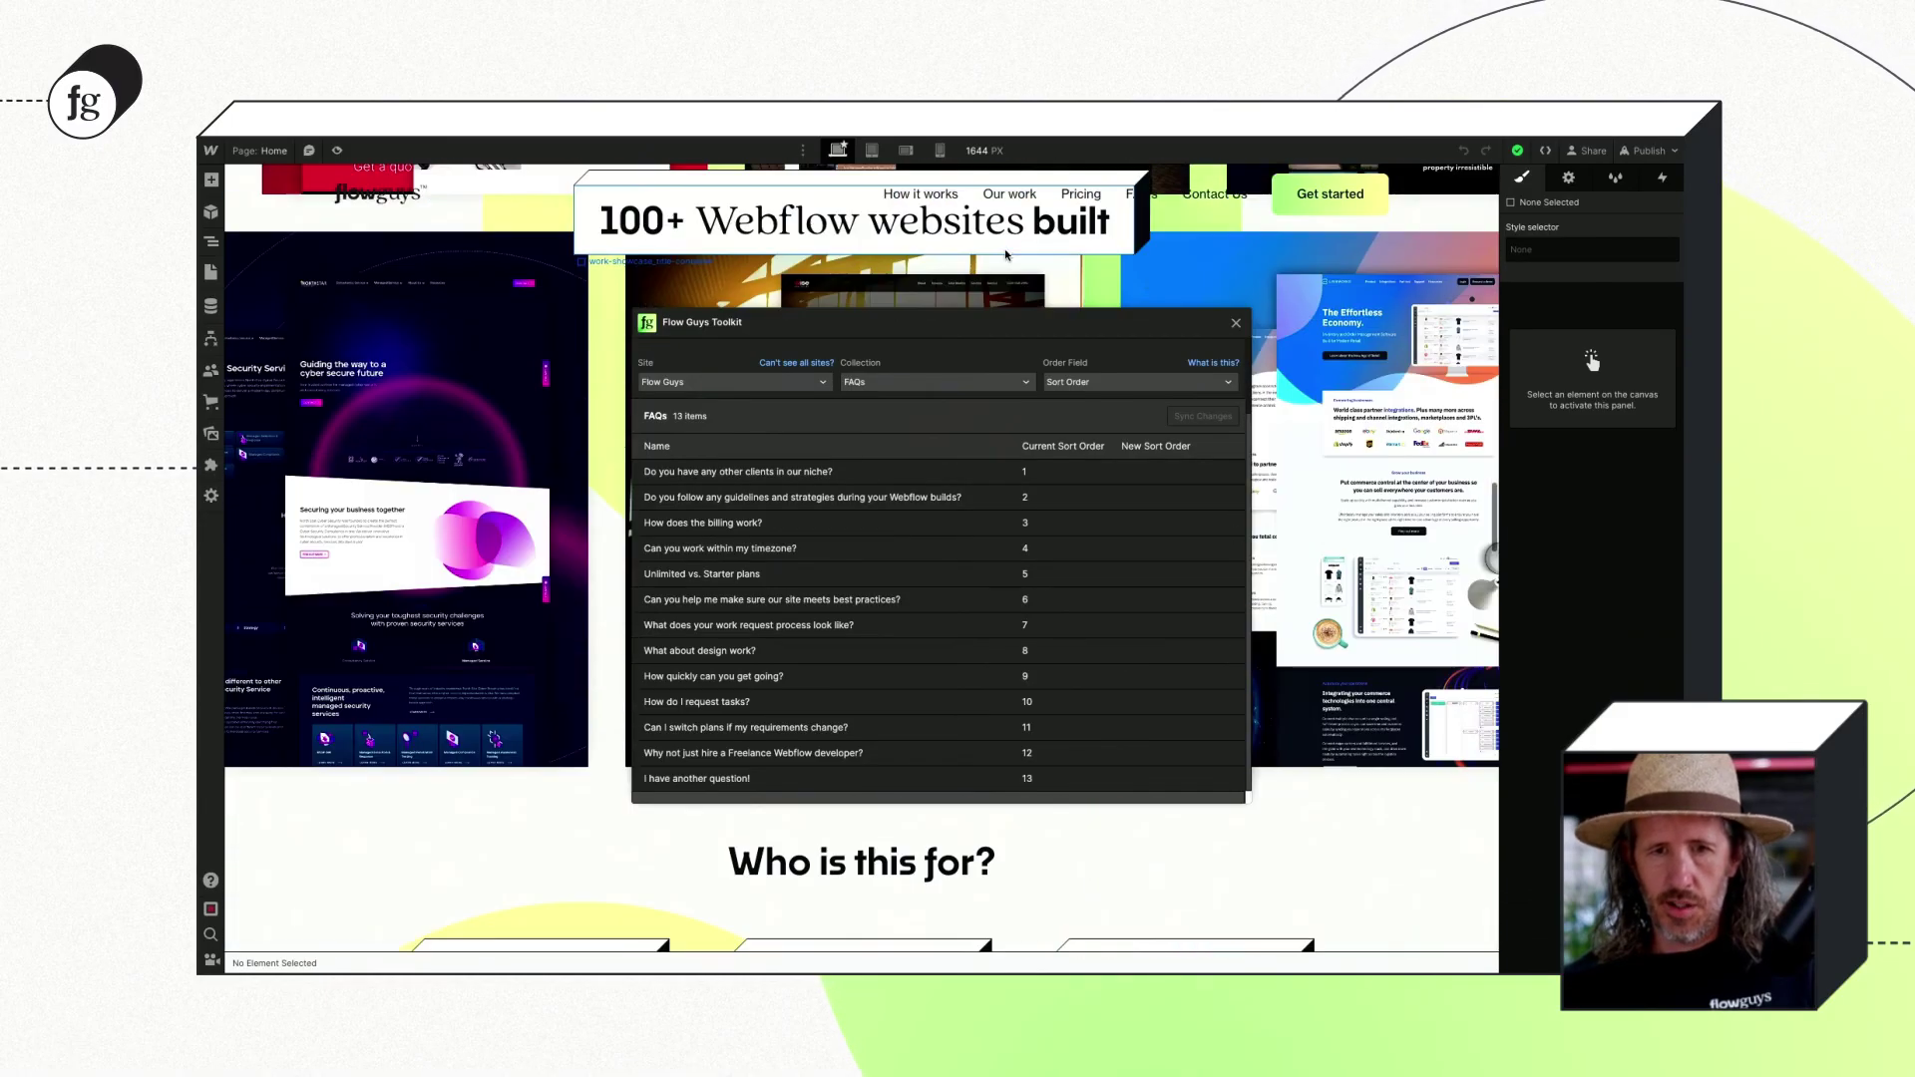
left_click(1236, 325)
Scroll the canvas to the Frequently asked questions section and back up to pricing.
scroll(1322, 546, "down", 10)
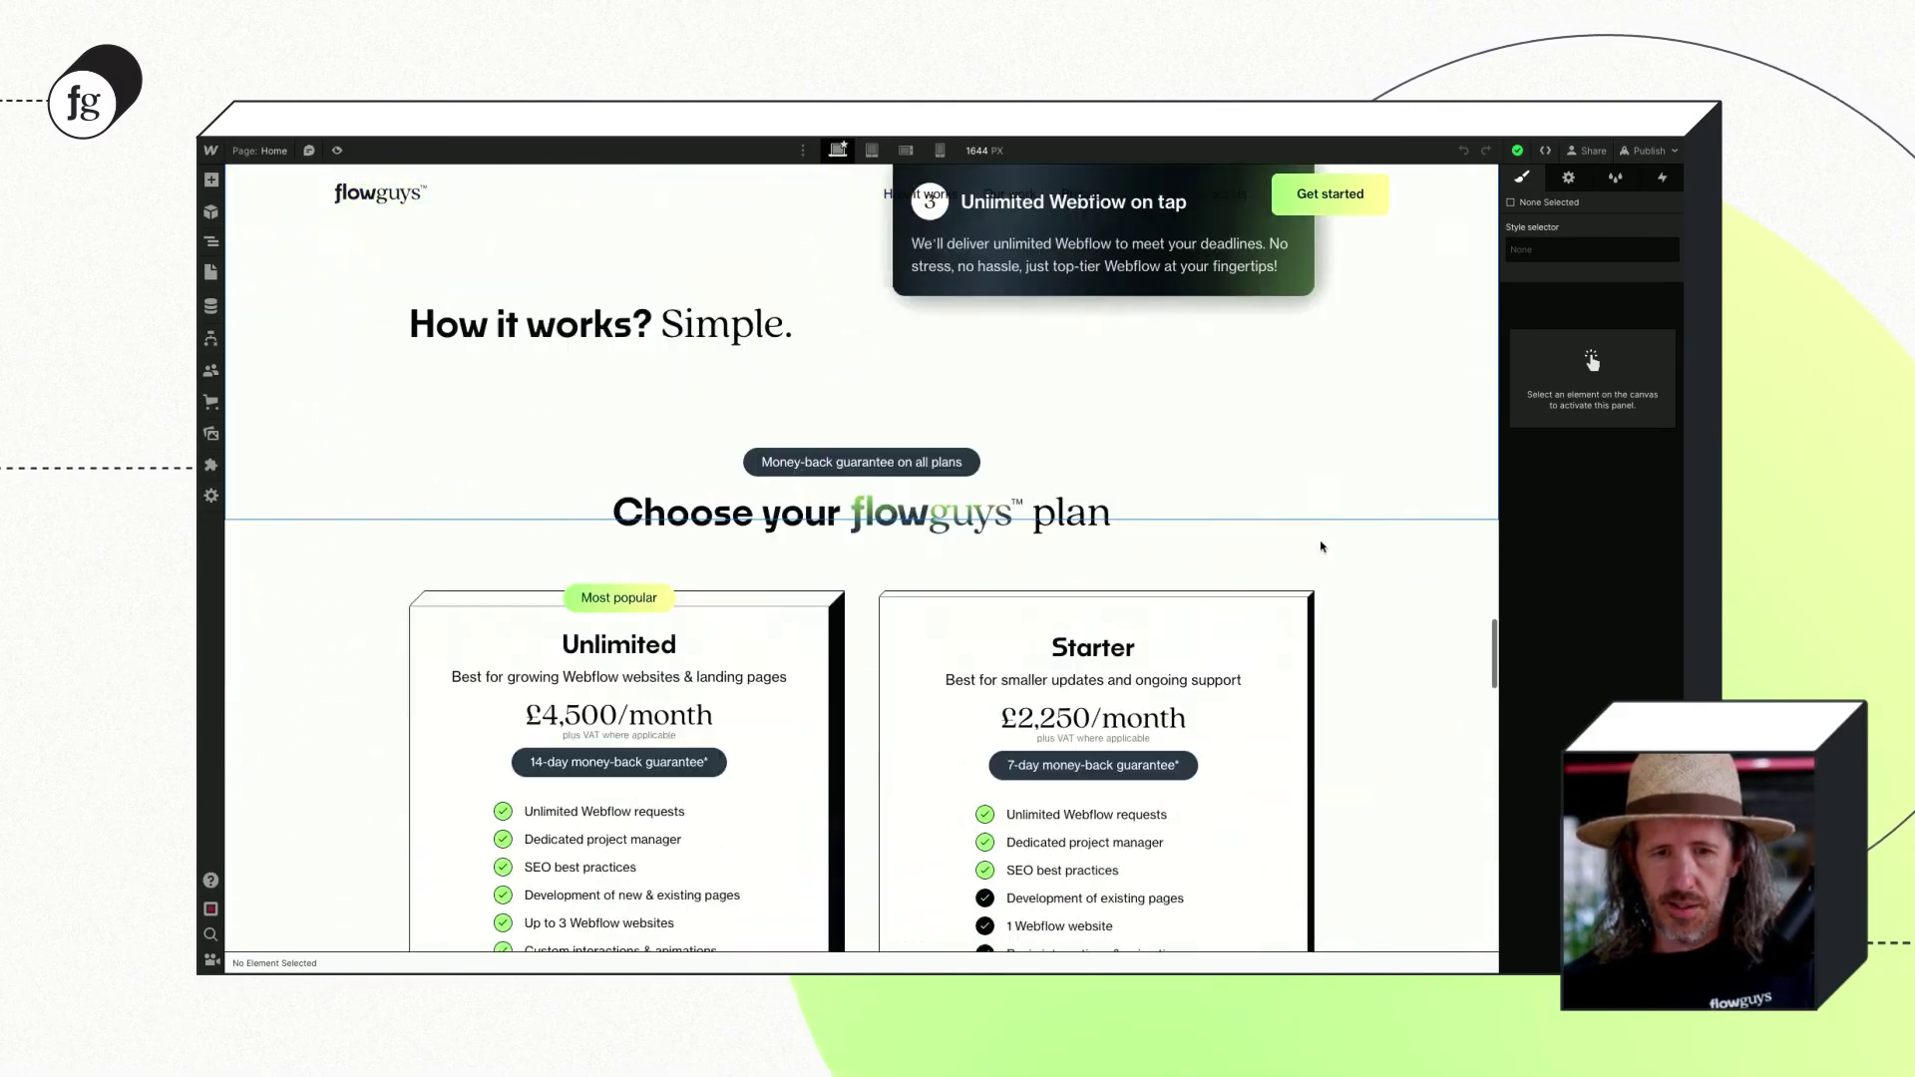
scroll(1322, 547, "down", 10)
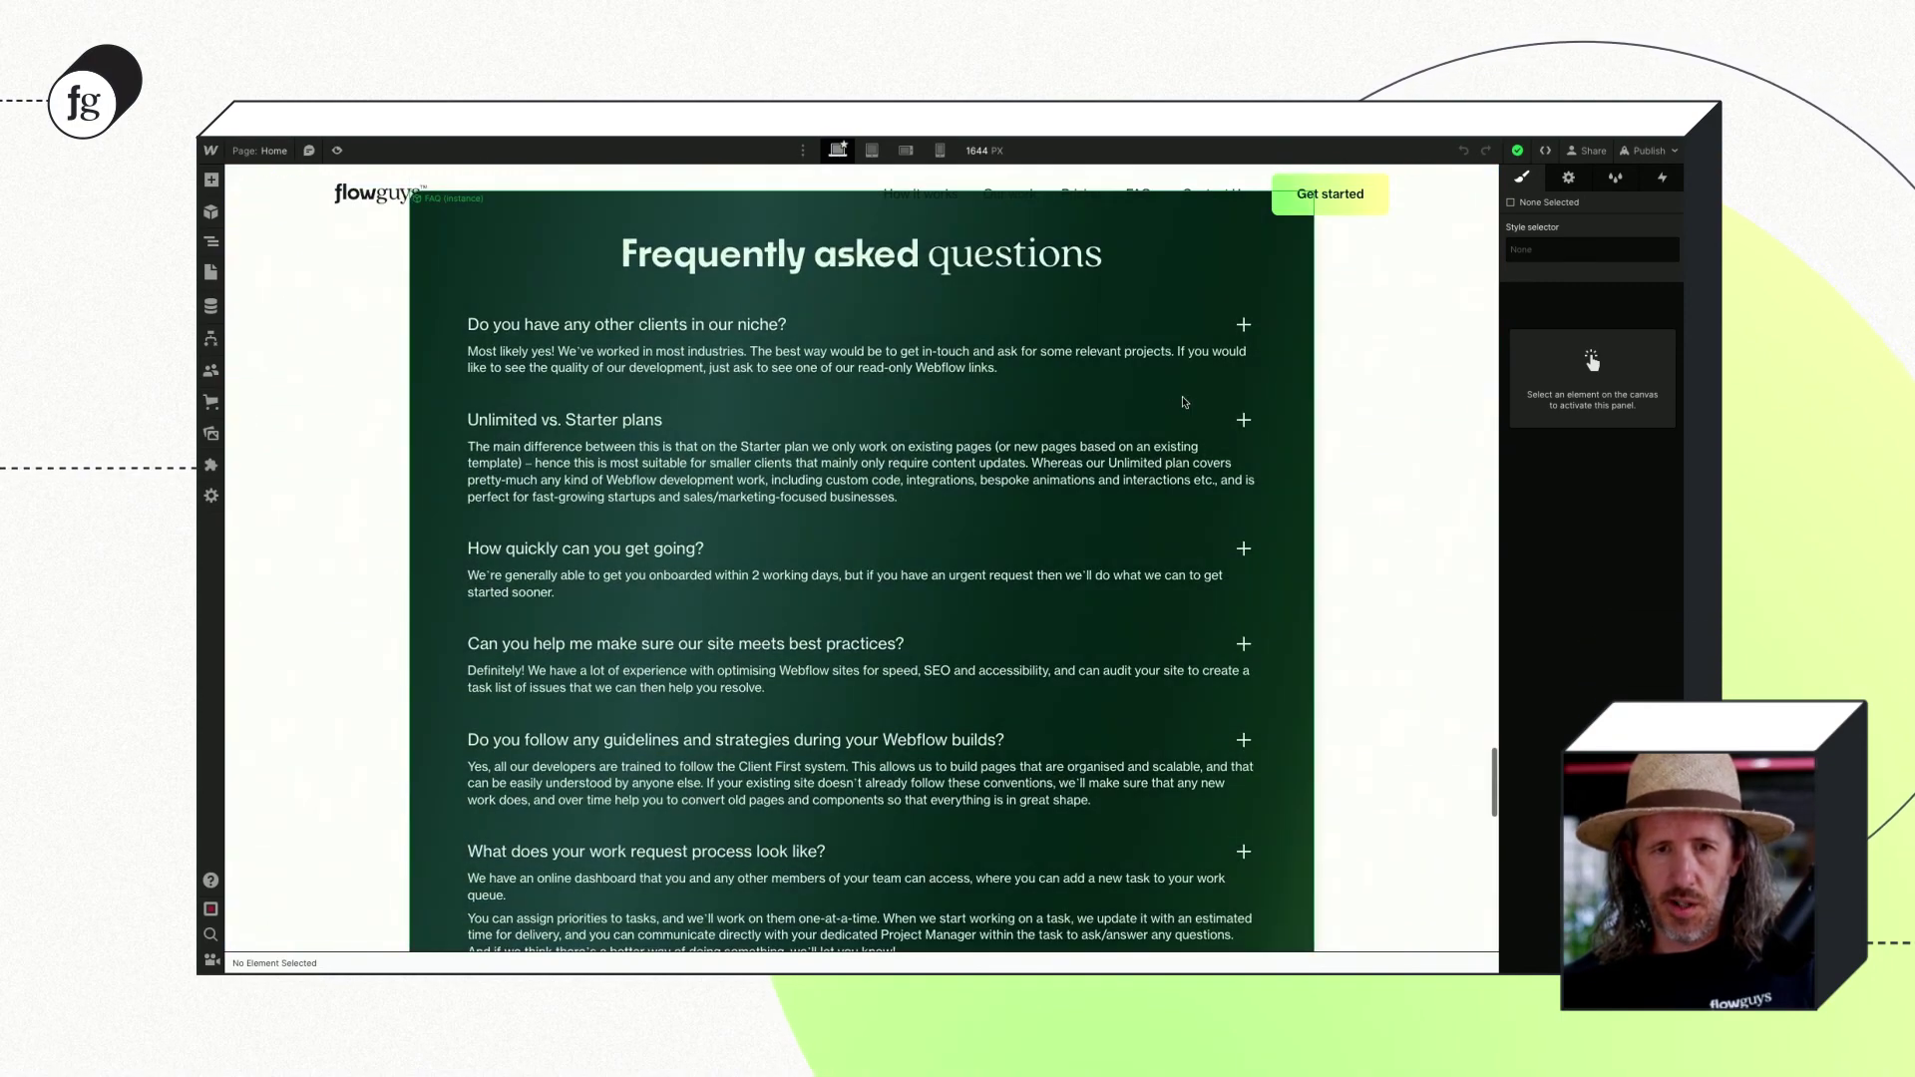
scroll(1164, 381, "down", 1)
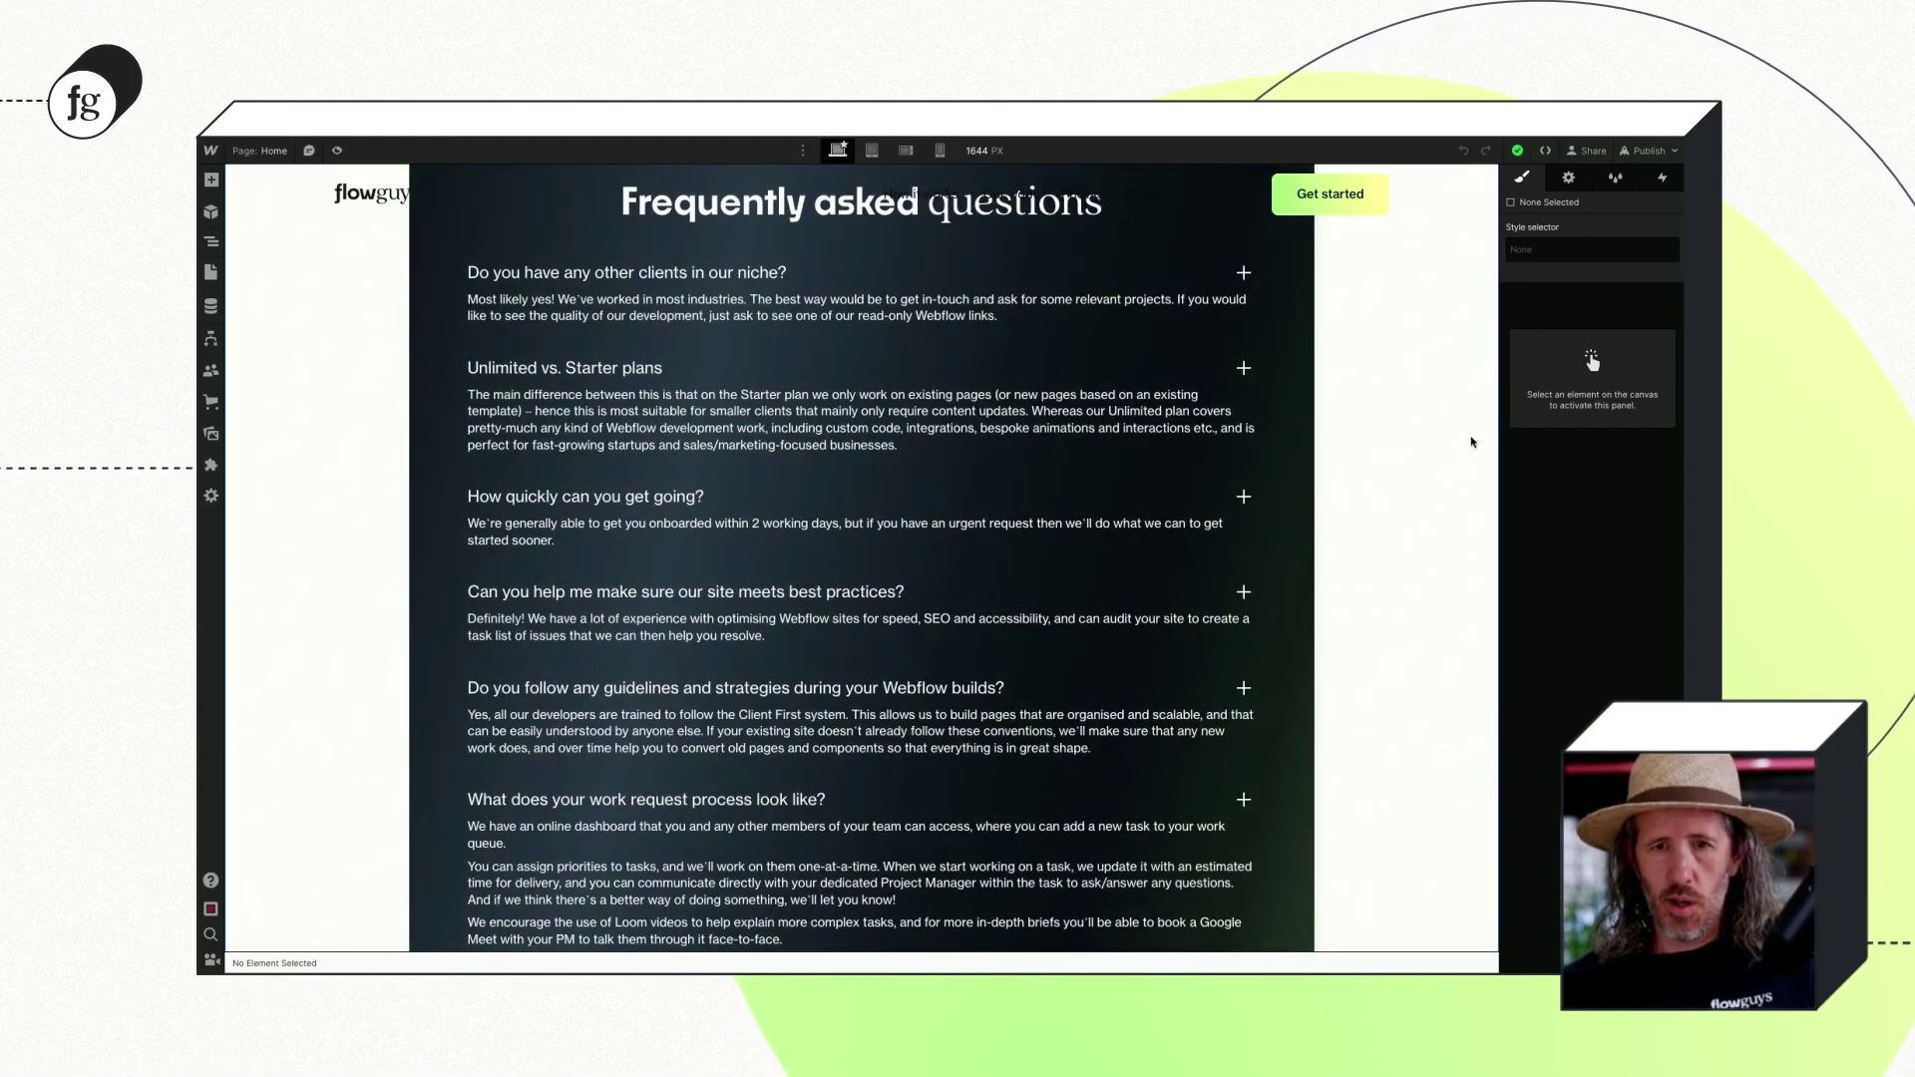
scroll(1466, 443, "up", 15)
scroll(676, 420, "down", 3)
scroll(676, 420, "down", 15)
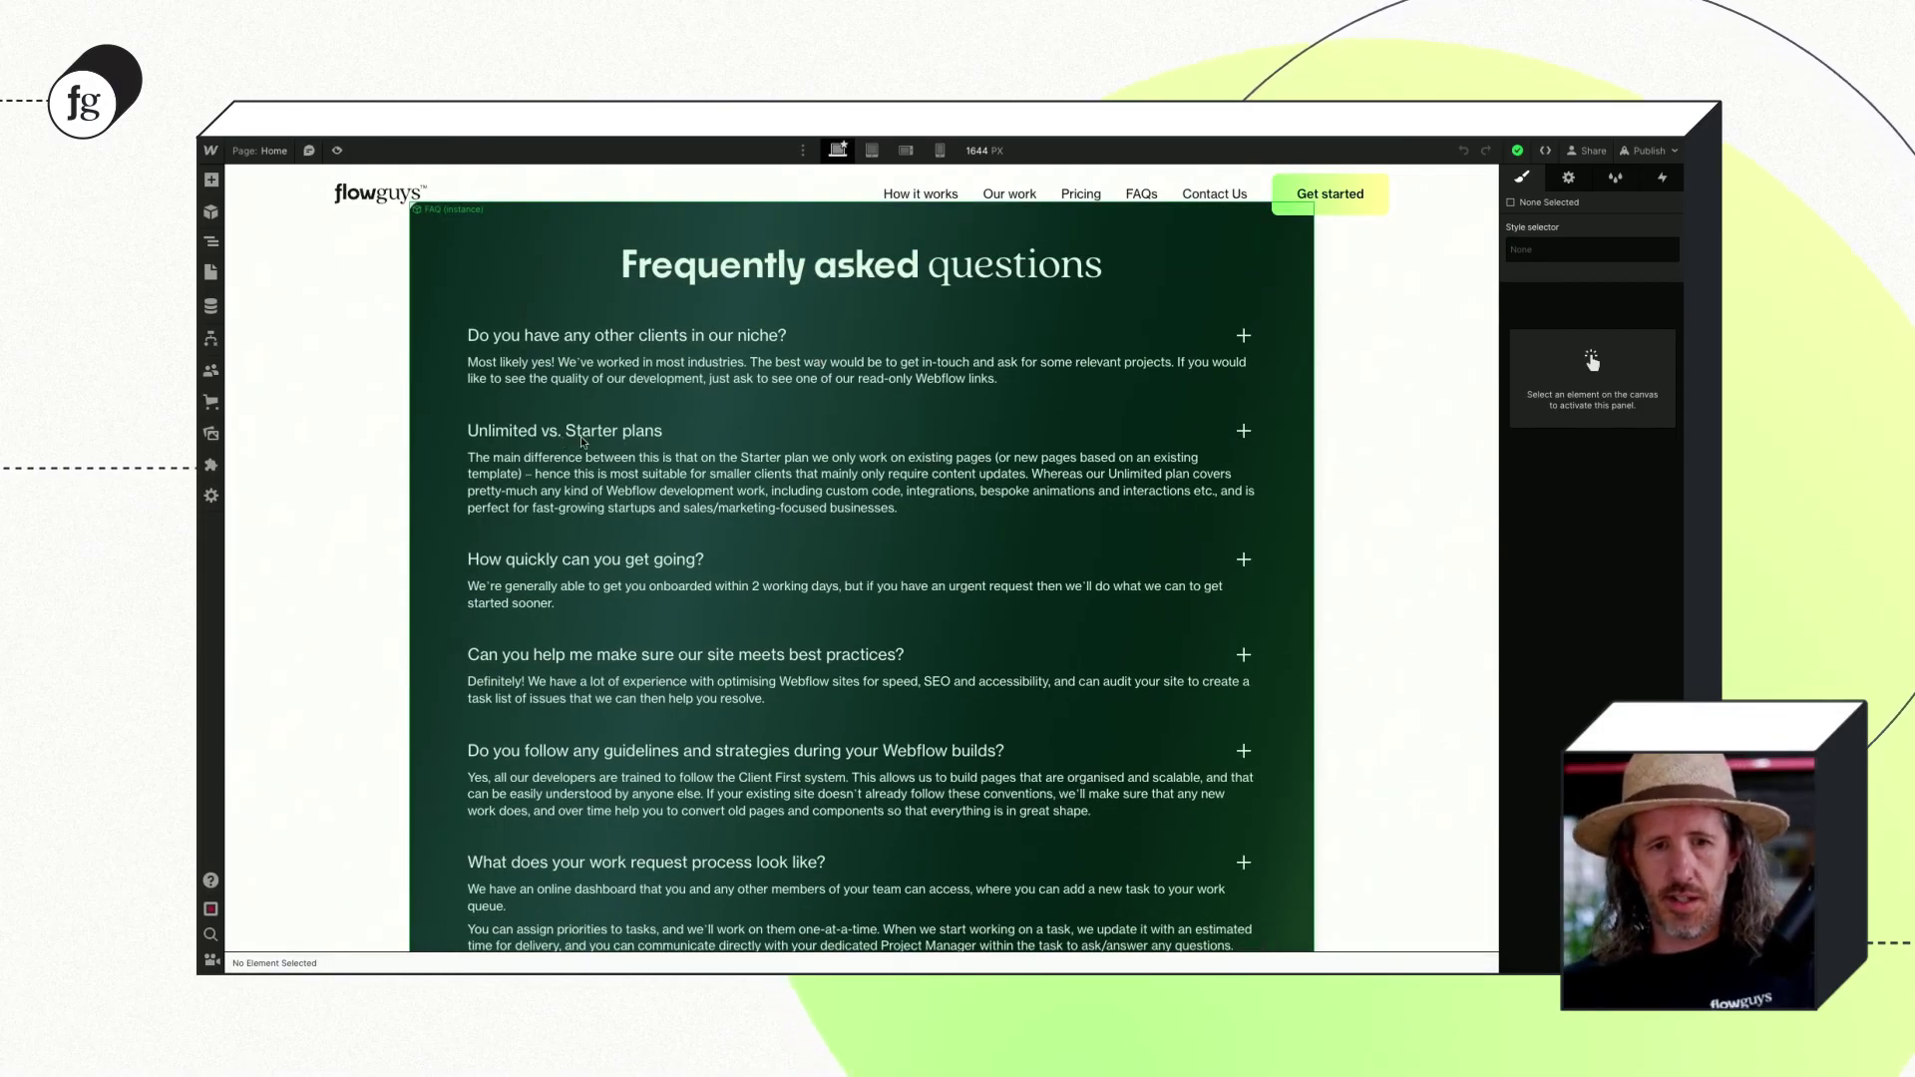
scroll(1301, 389, "up", 10)
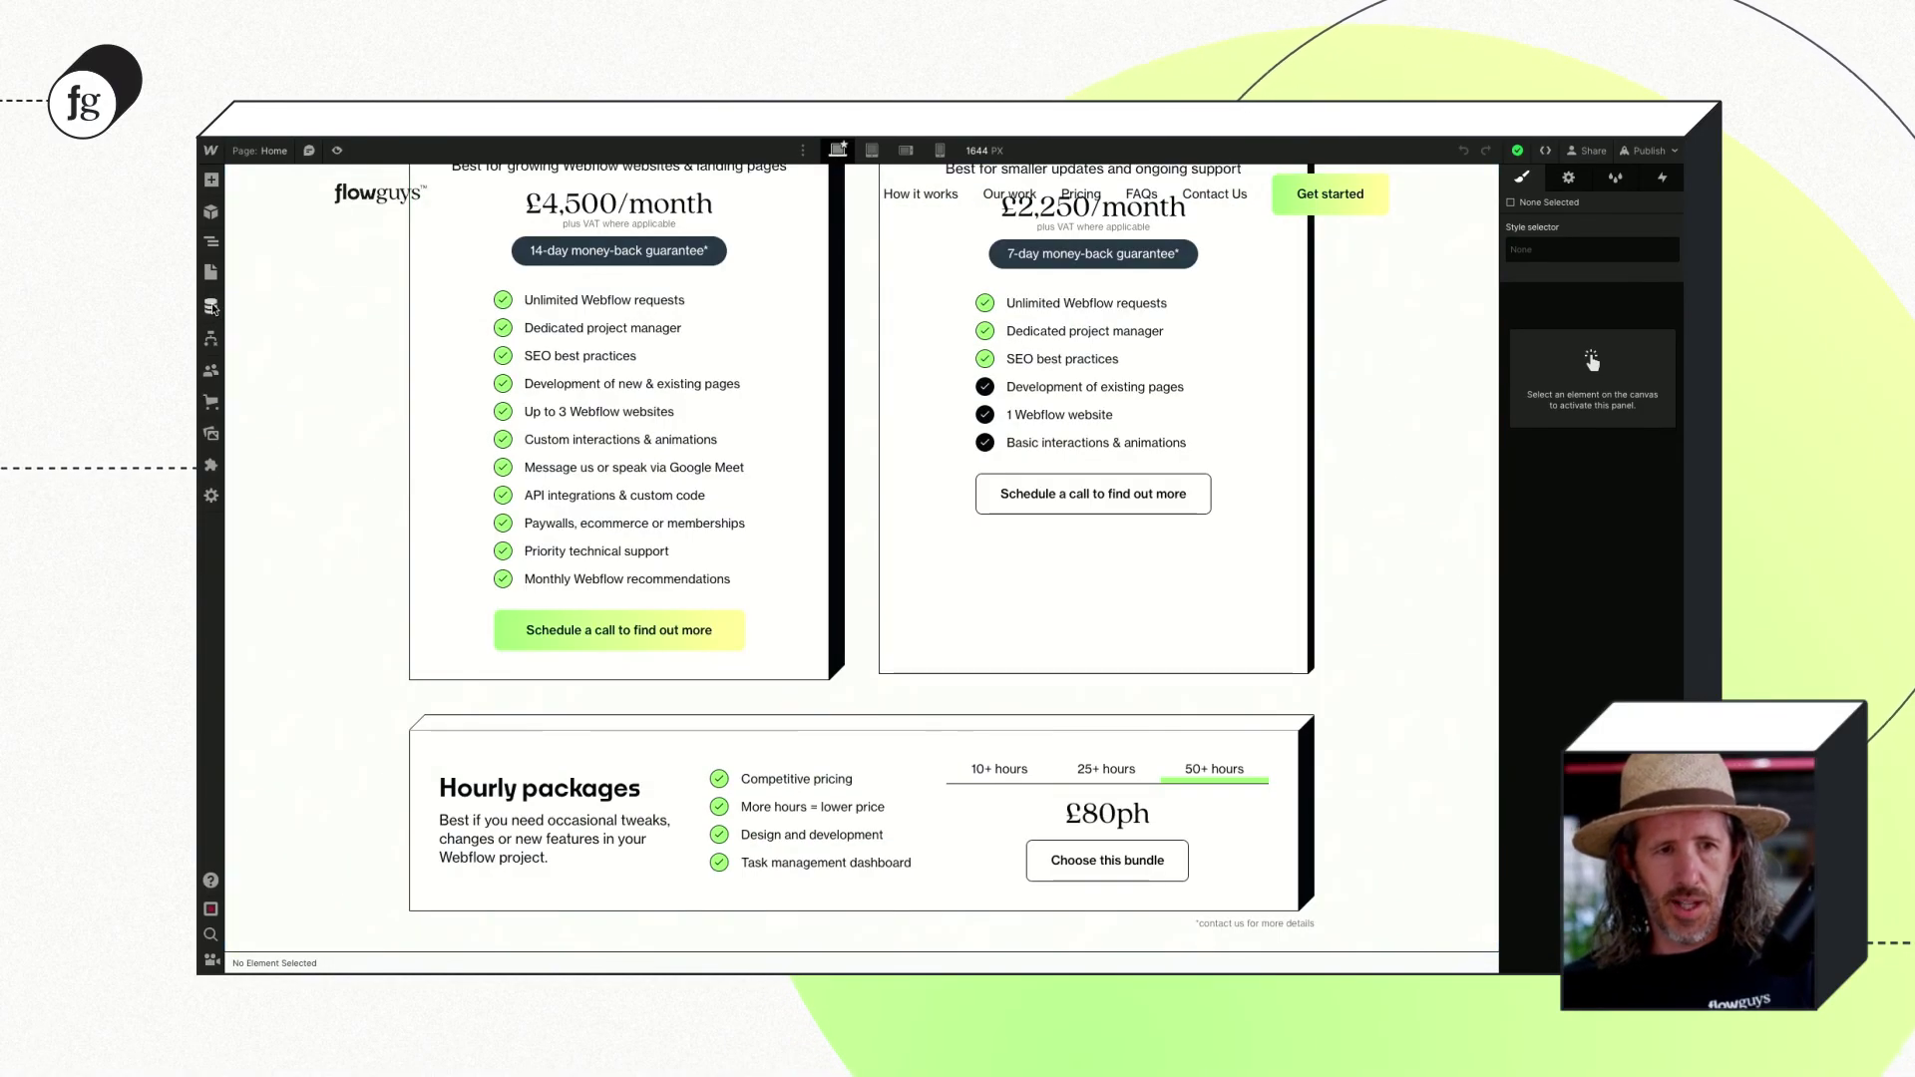
View the FAQs collection's Sort Order values in CMS, then relaunch Flow Guys Toolkit from Apps.
left_click(210, 306)
left_click(299, 217)
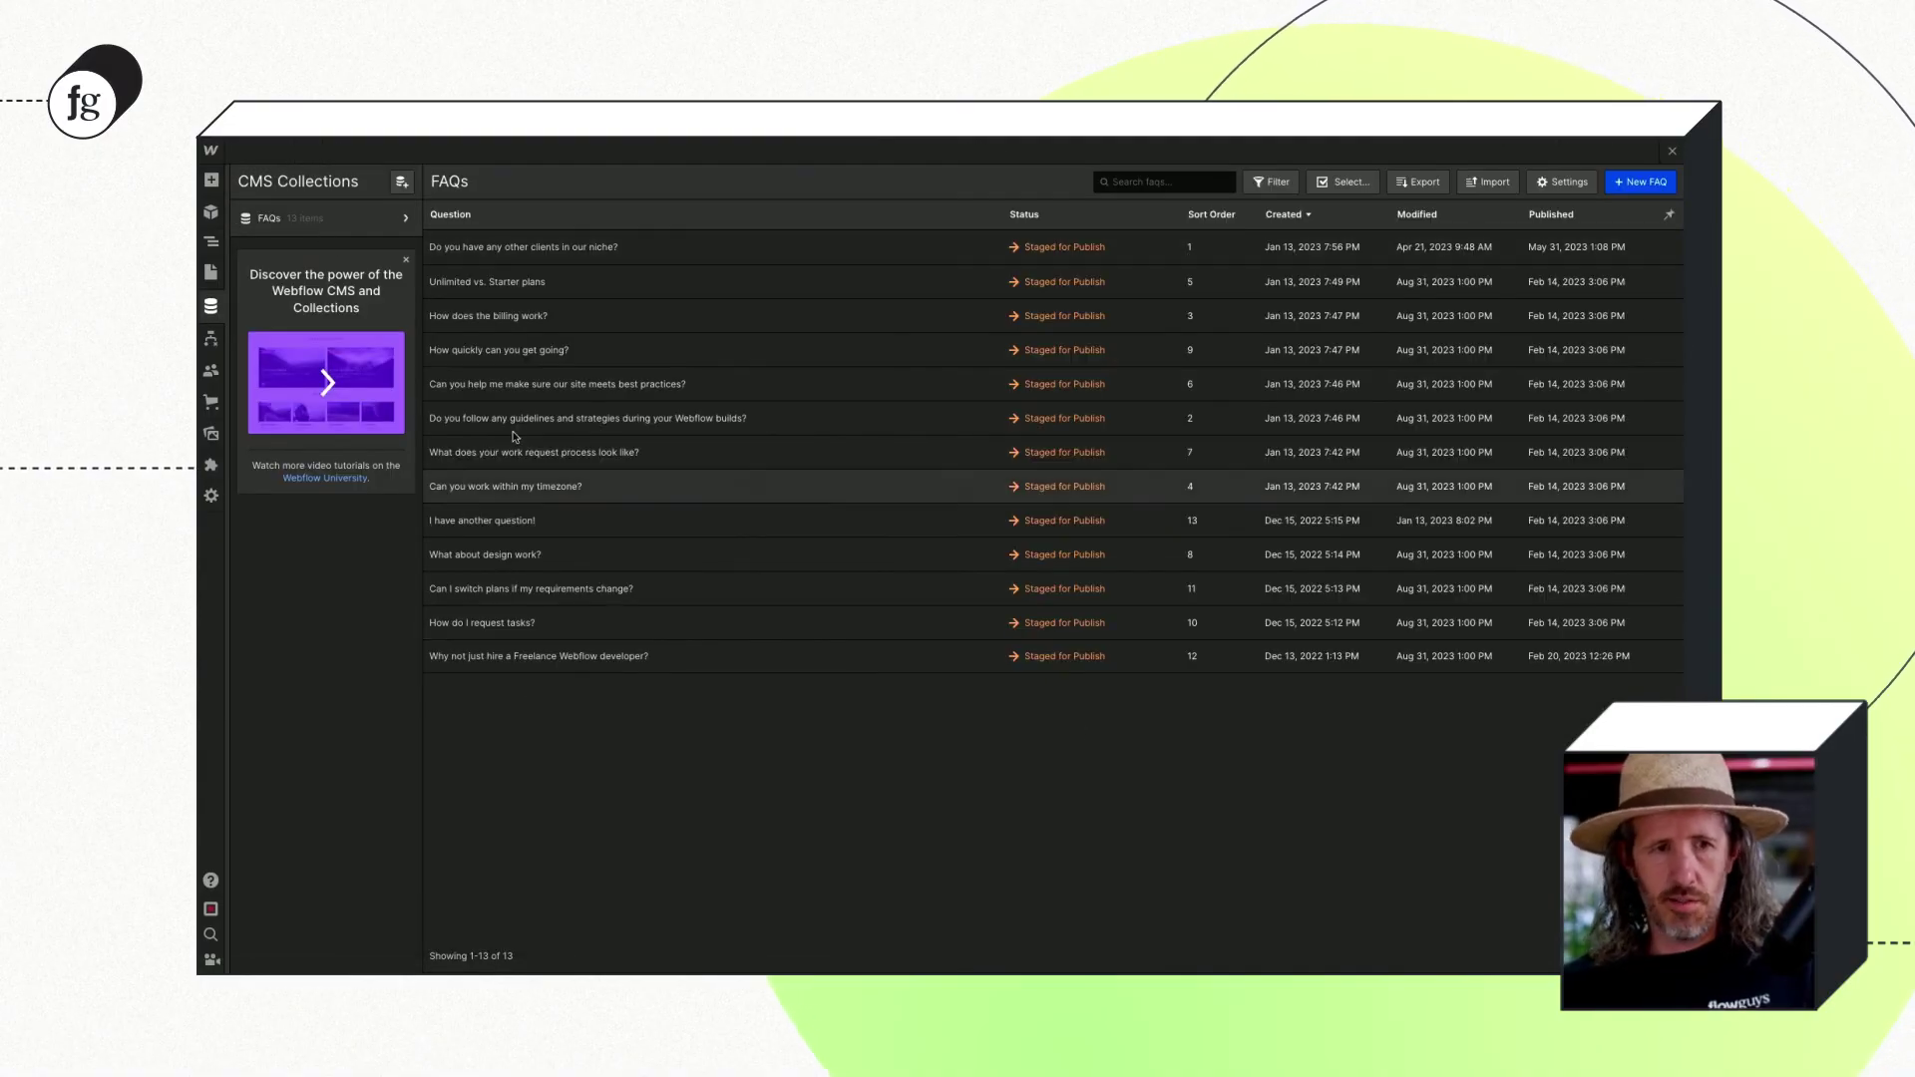
left_click(212, 466)
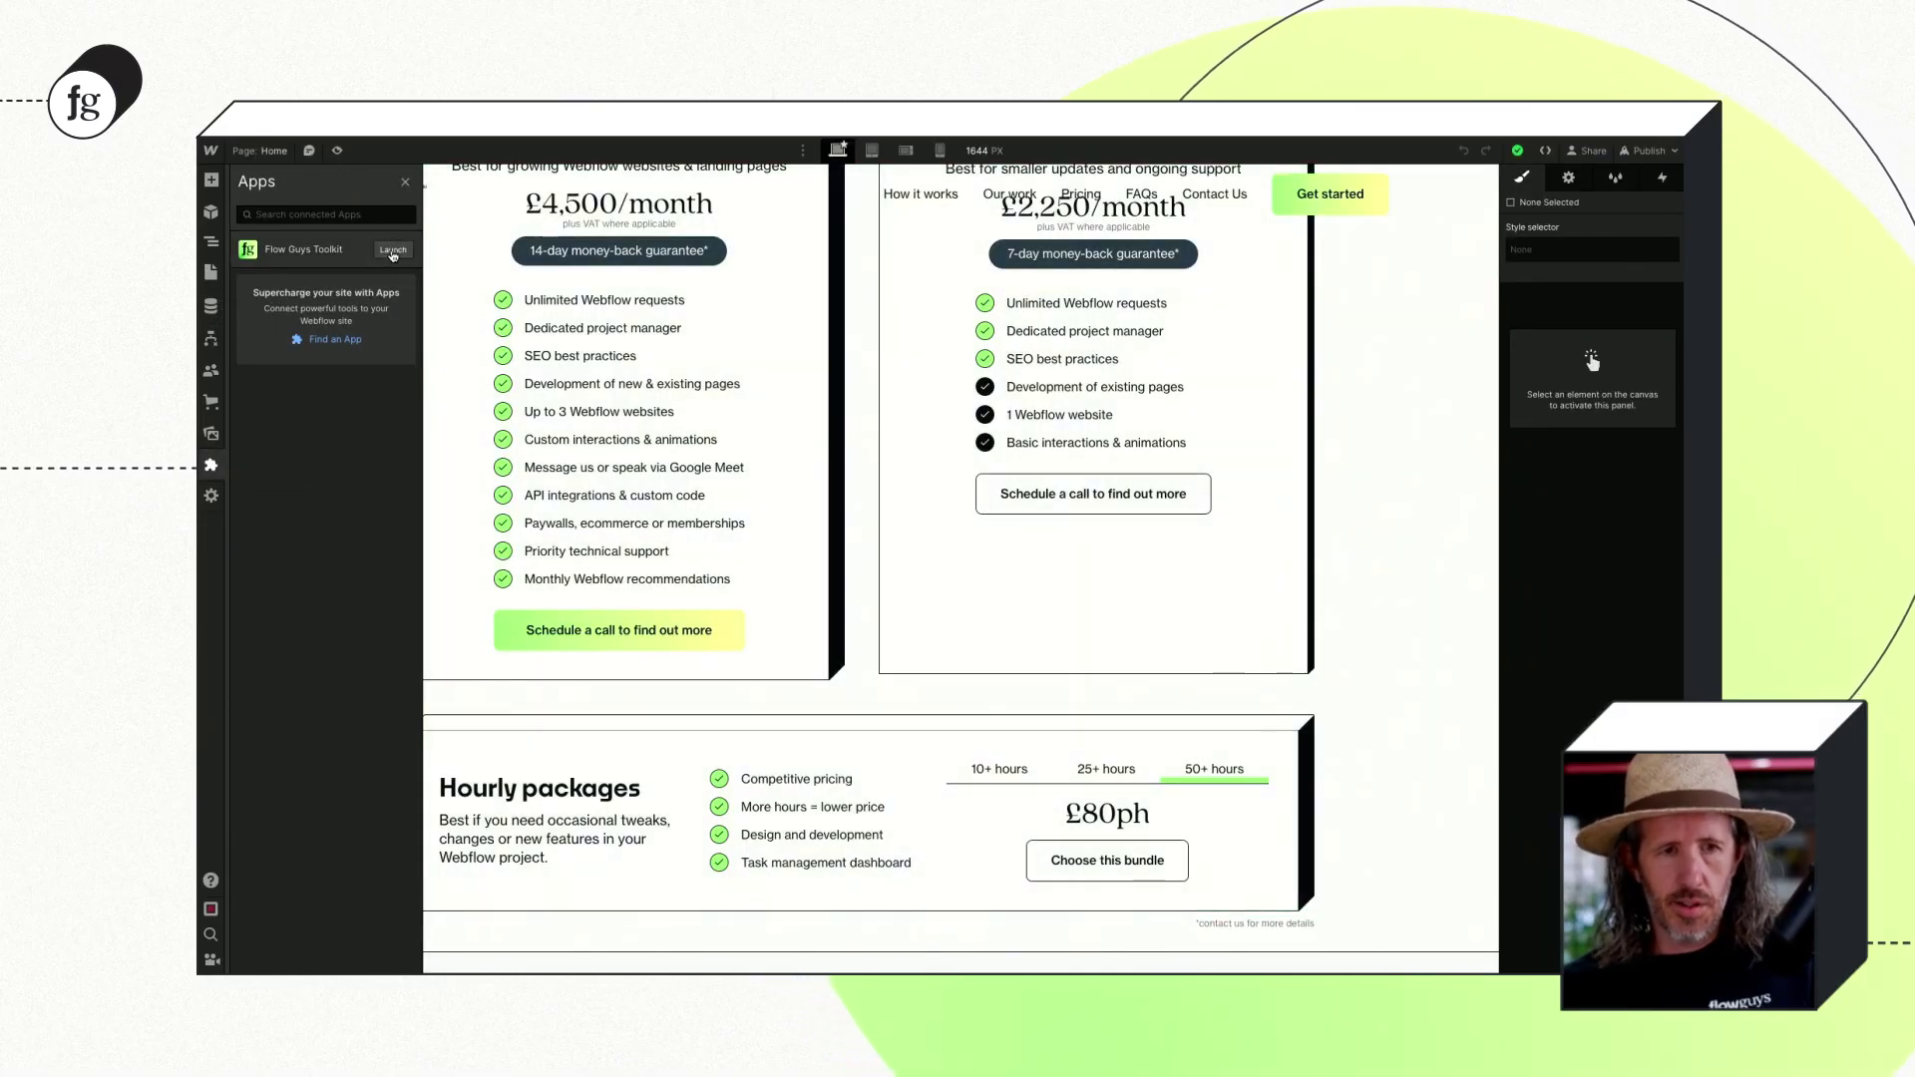
left_click(393, 250)
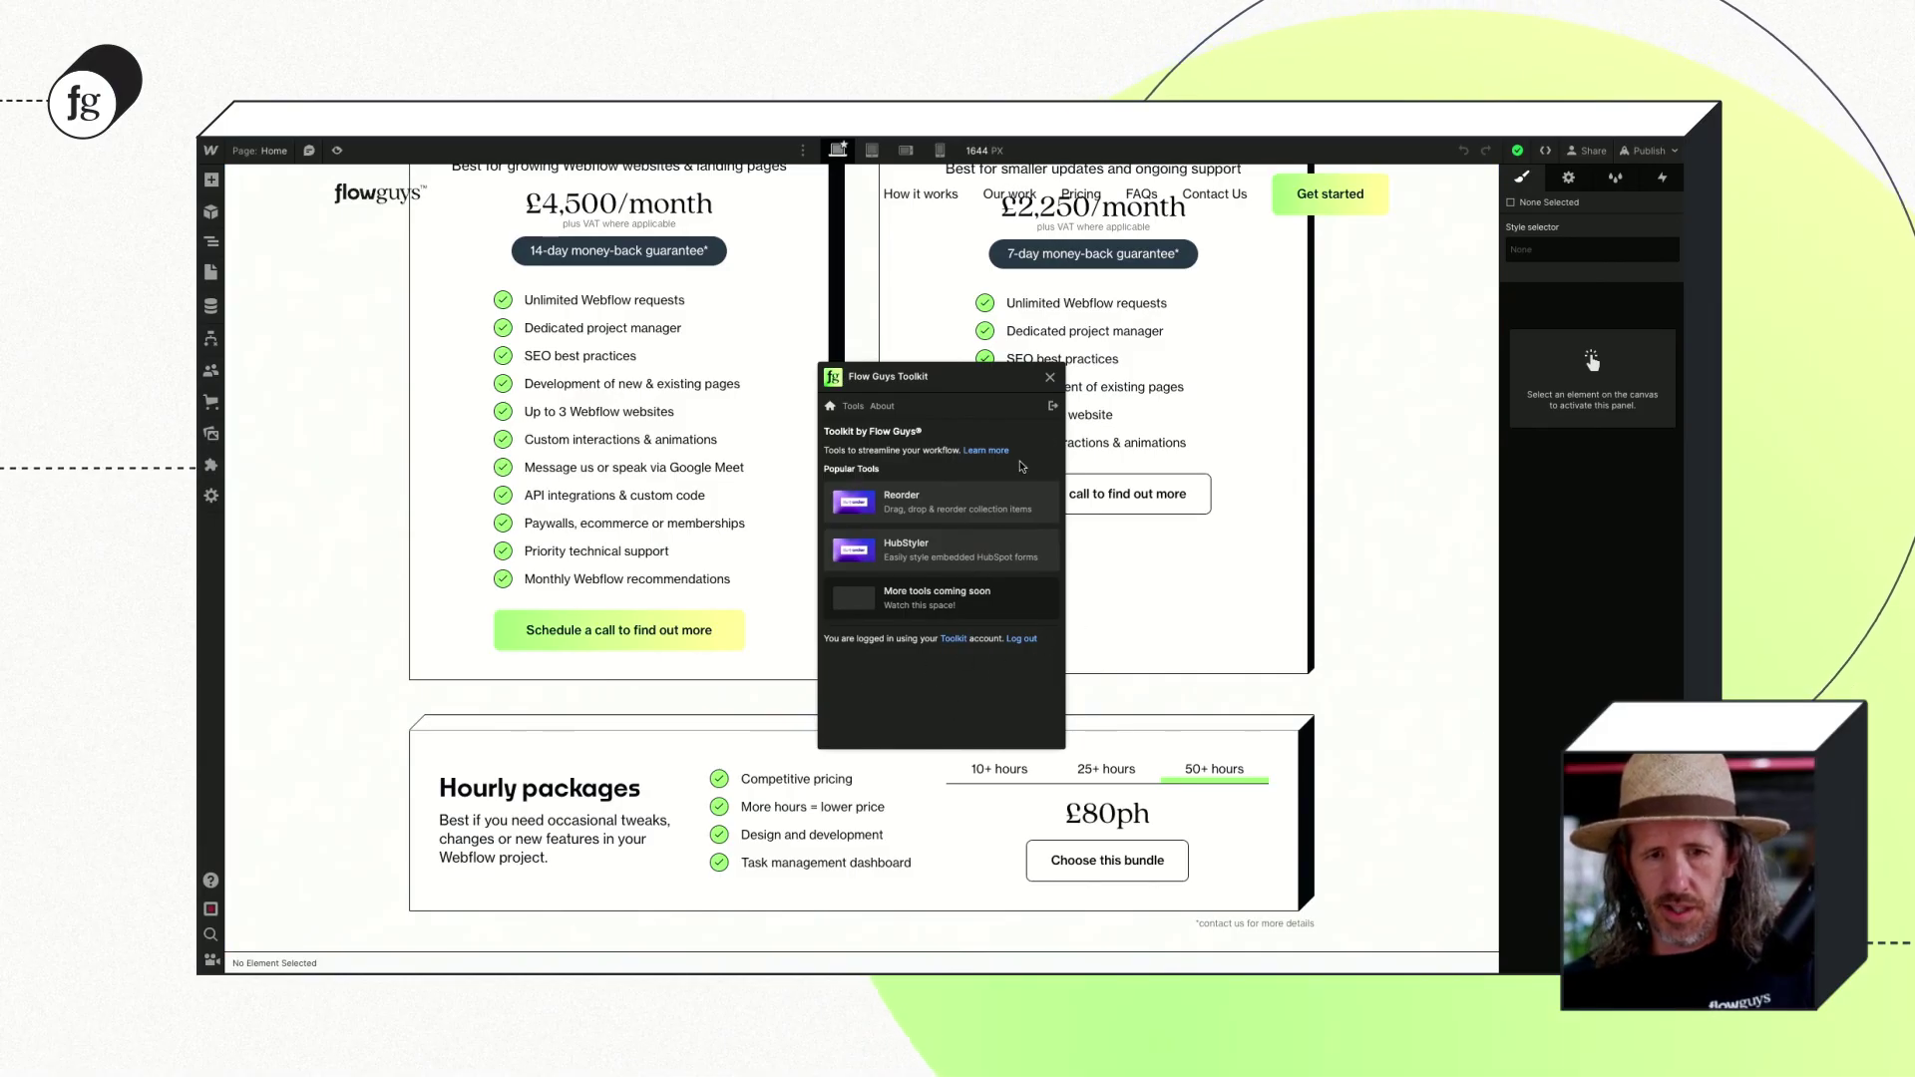
Load the FAQs collection by Sort Order in Reorder and drag "How do I request tasks?" up to third.
left_click(977, 502)
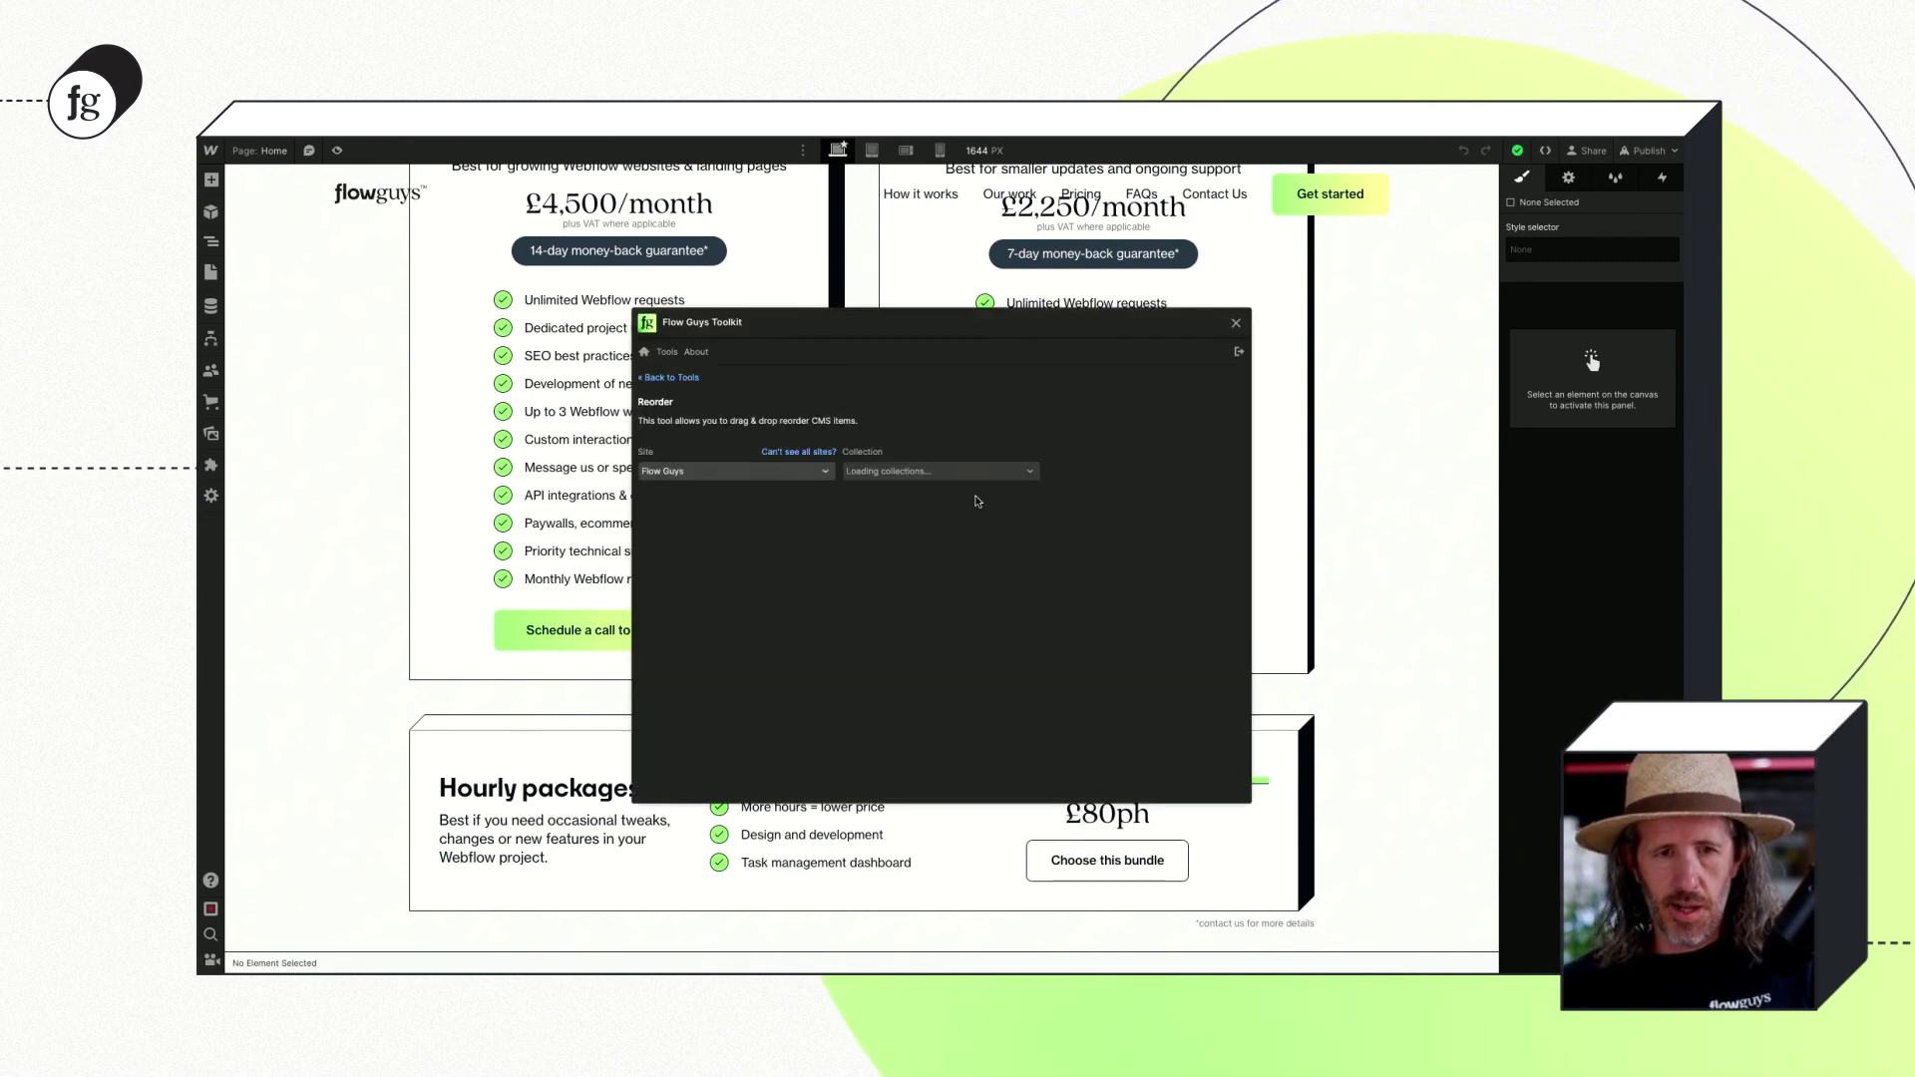
left_click(969, 481)
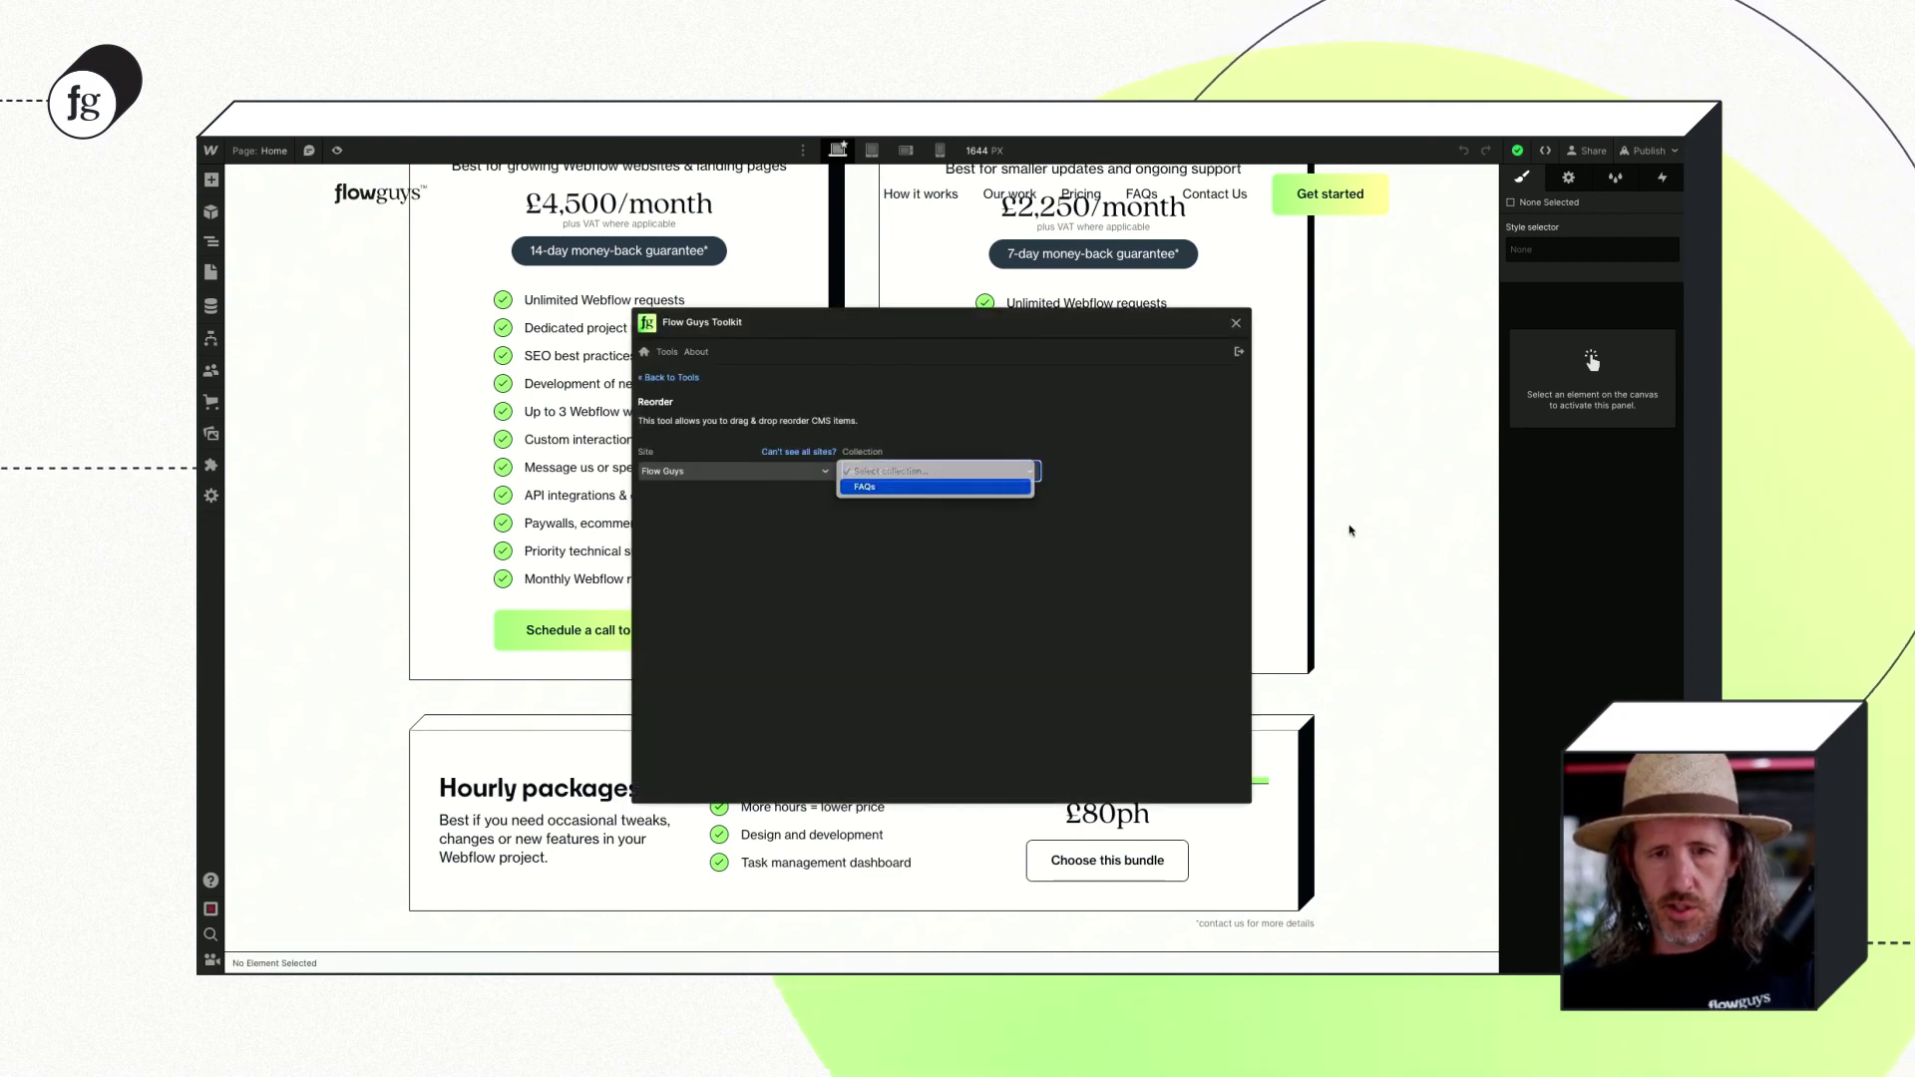
left_click(958, 487)
left_click(1125, 475)
left_click(1117, 489)
left_click_drag(1134, 695, 1127, 627)
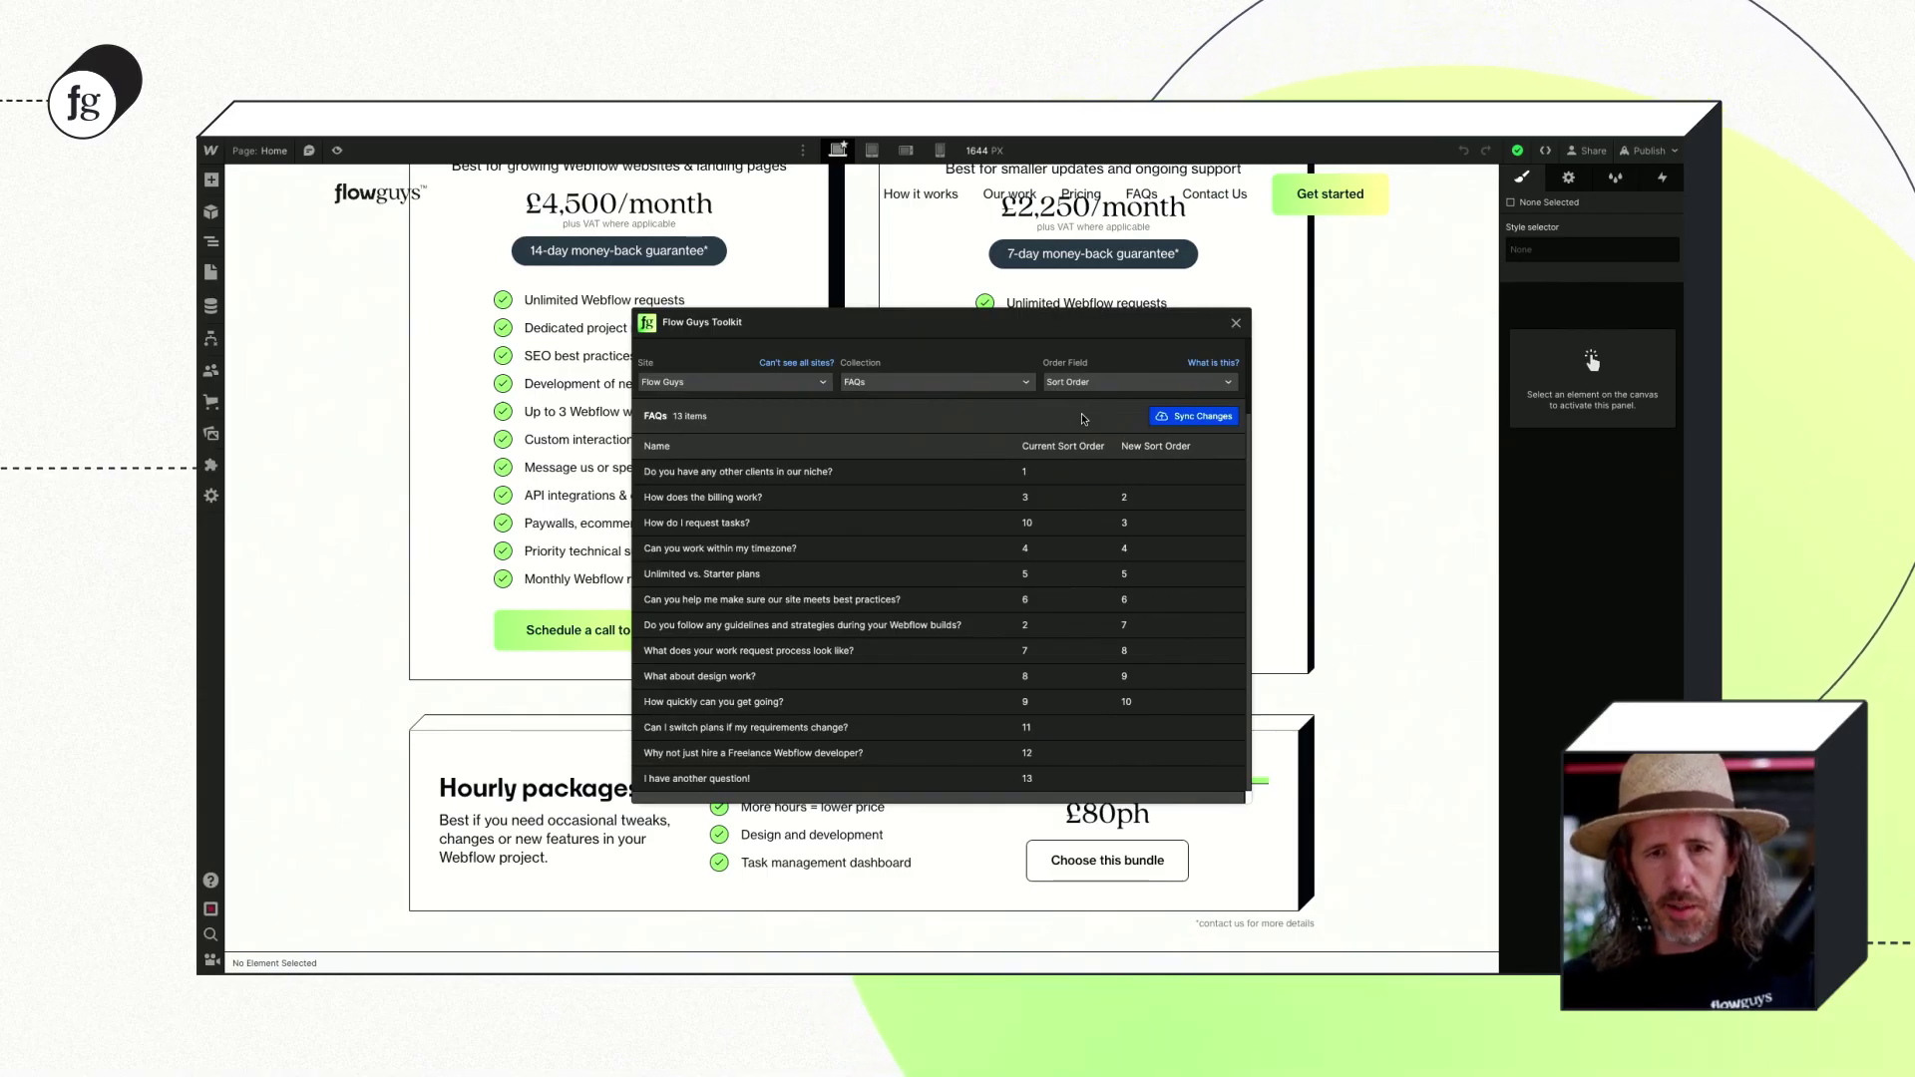
scroll(1081, 413, "up", 2)
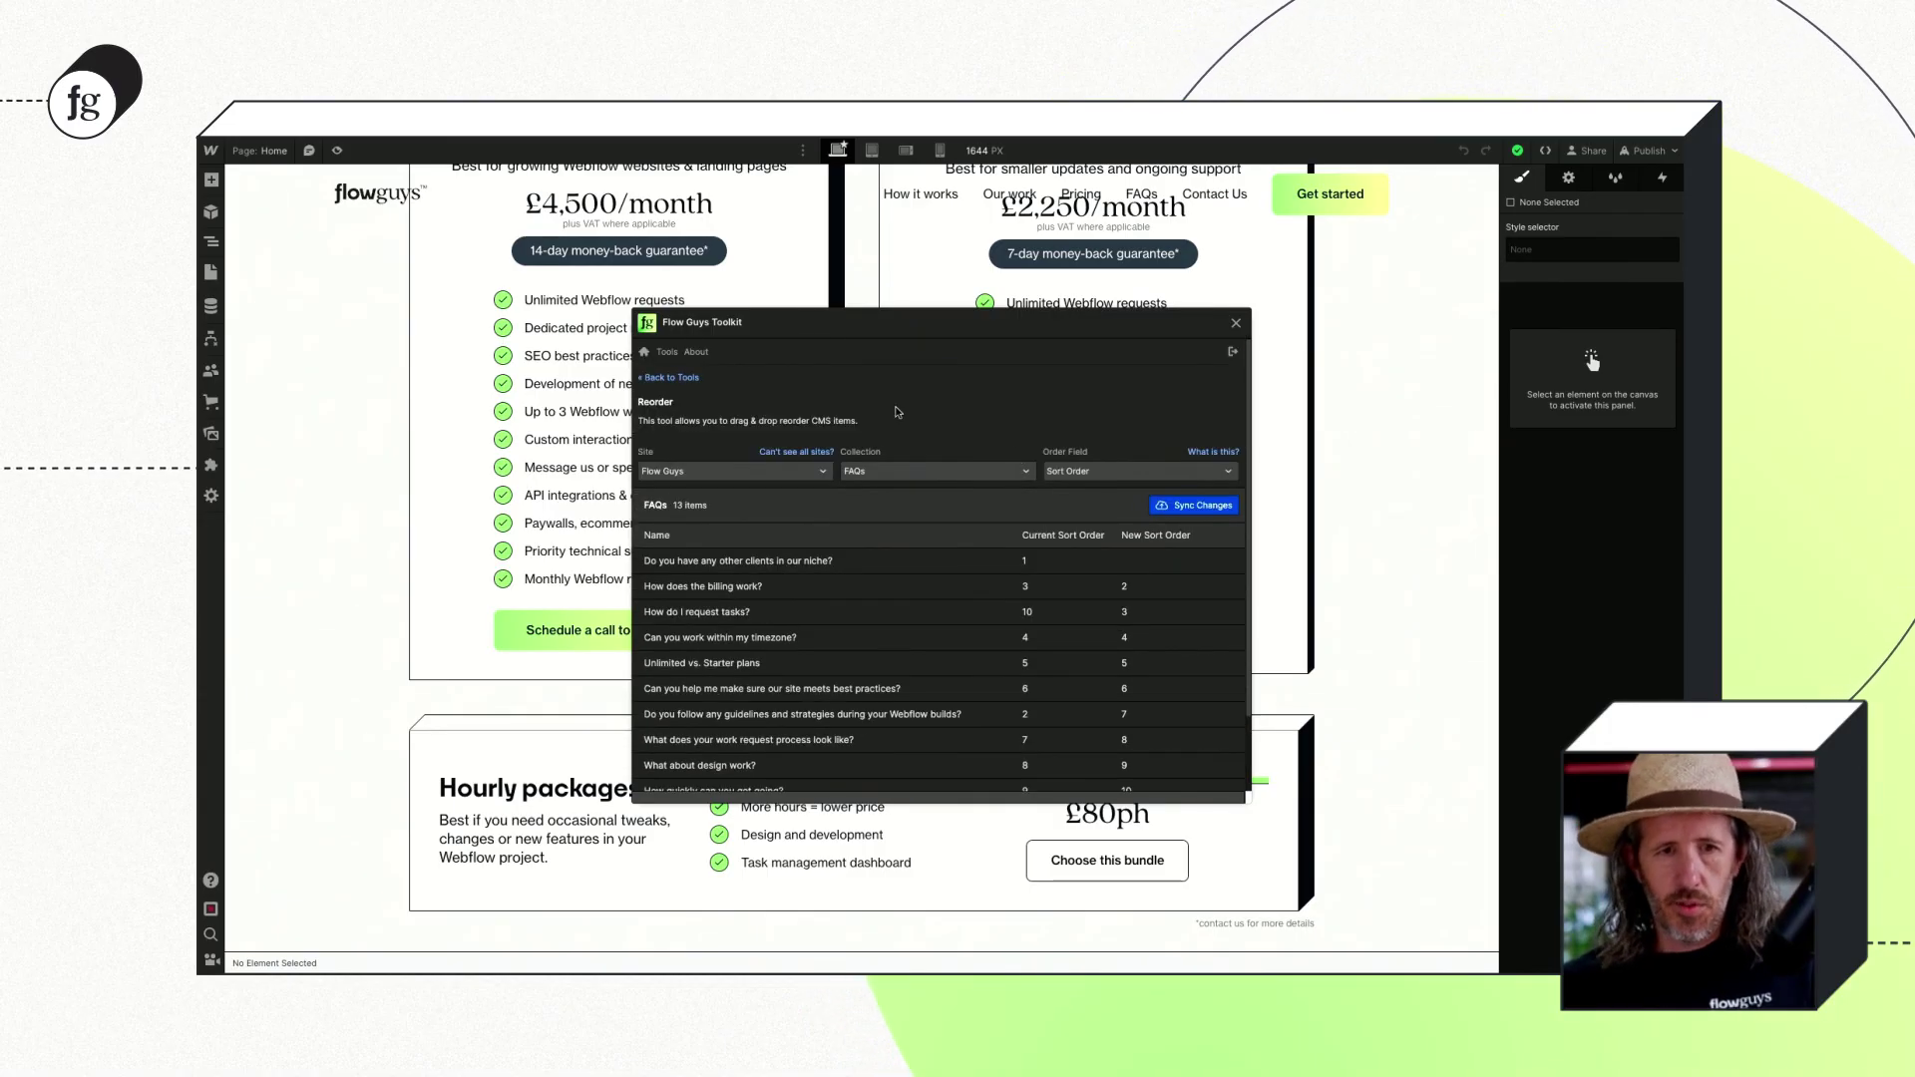
Go back from Reorder to the Flow Guys Toolkit Tools list.
left_click(668, 354)
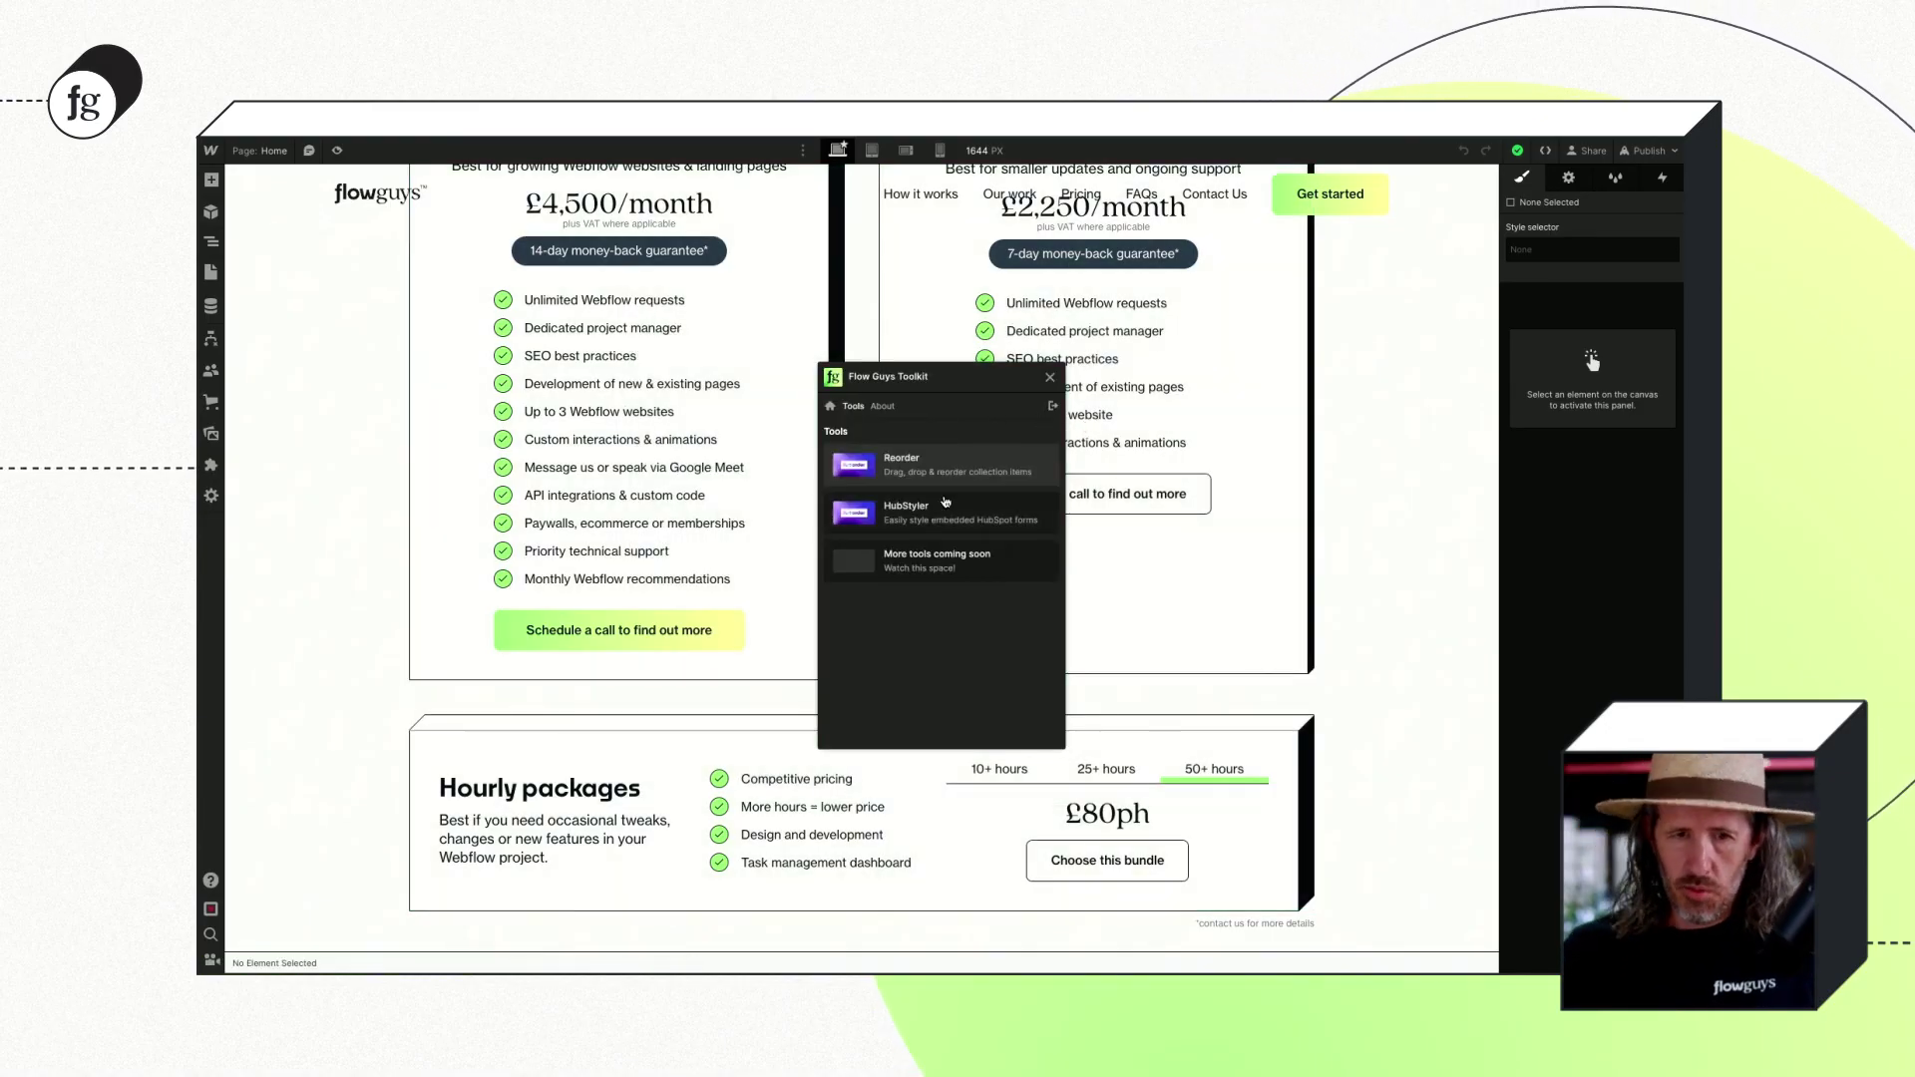